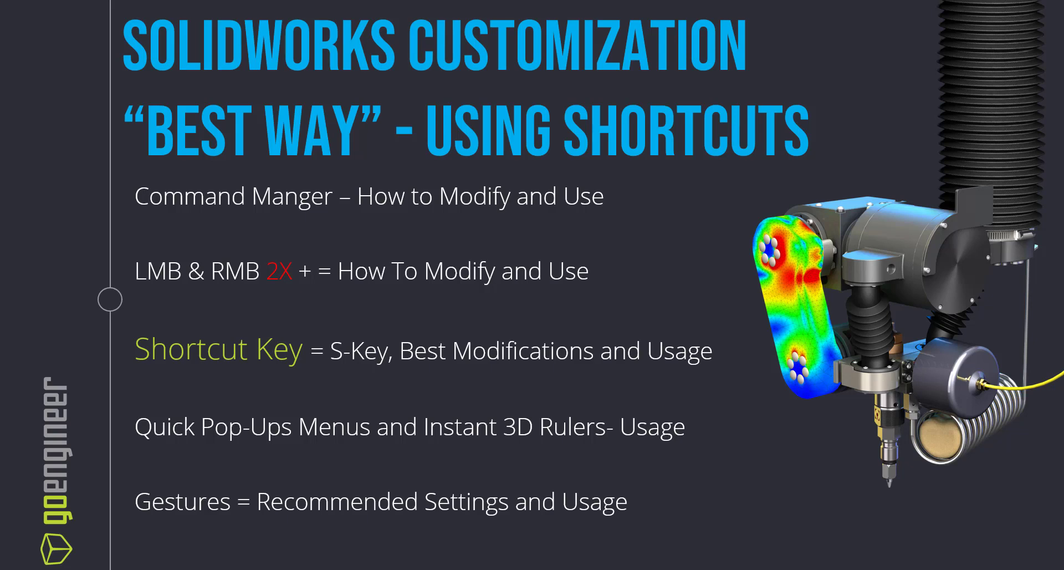
# Step: Switch from the slide show to the SOLIDWORKS window with the empty Part1 document
pyautogui.hotkey('alt', 'Tab')
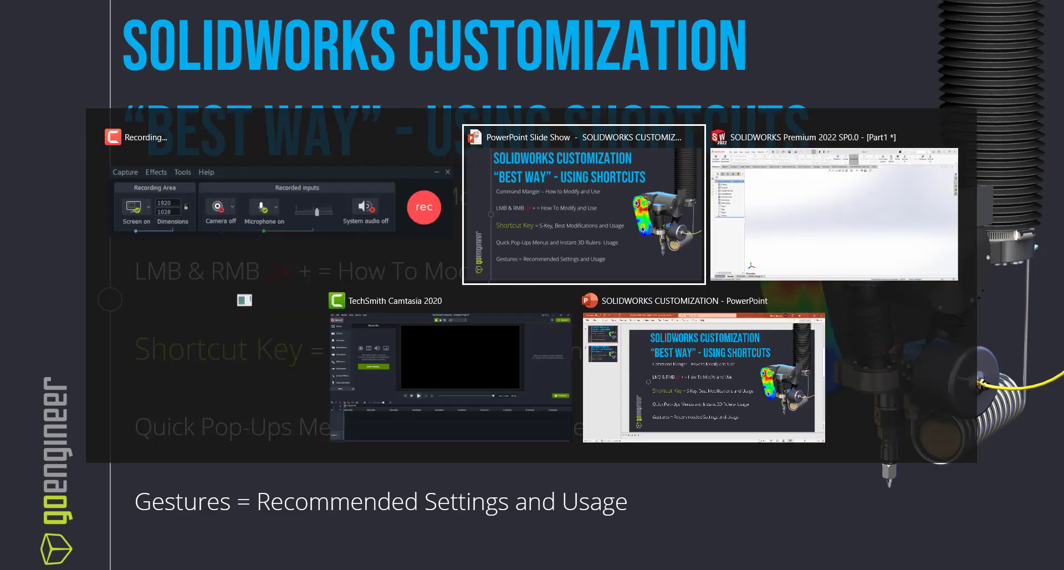
pyautogui.hotkey('alt', 'Tab')
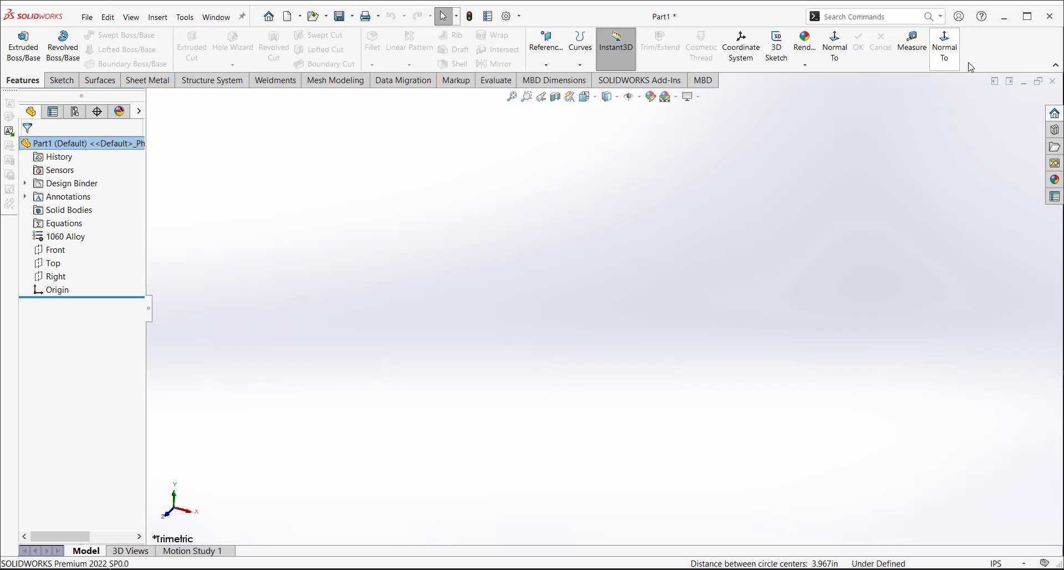
# Step: Turn the CommandManager off and back on, and end on its Features commands
pyautogui.rightClick(987, 60)
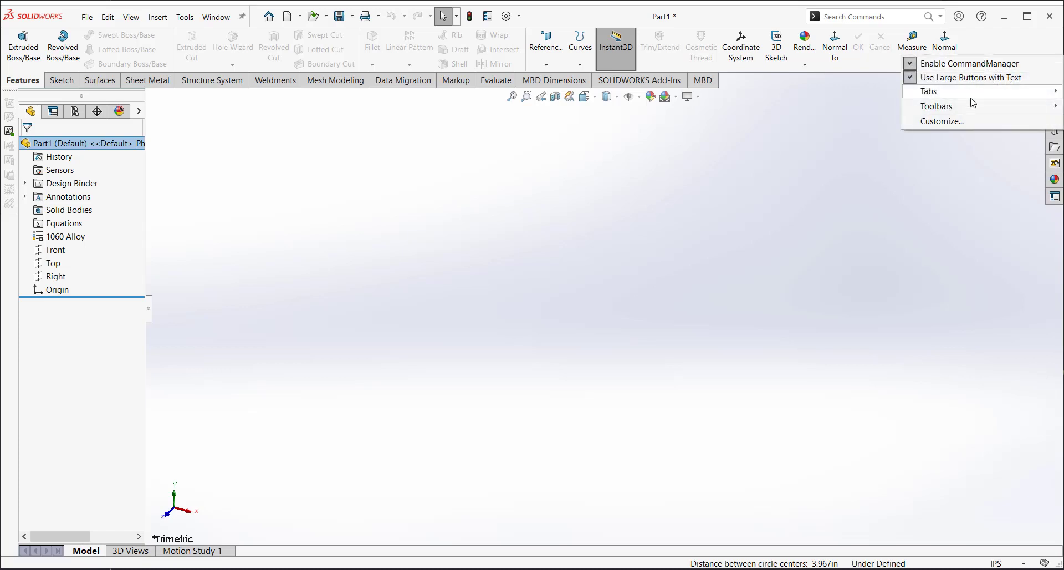
pyautogui.click(943, 64)
pyautogui.rightClick(746, 25)
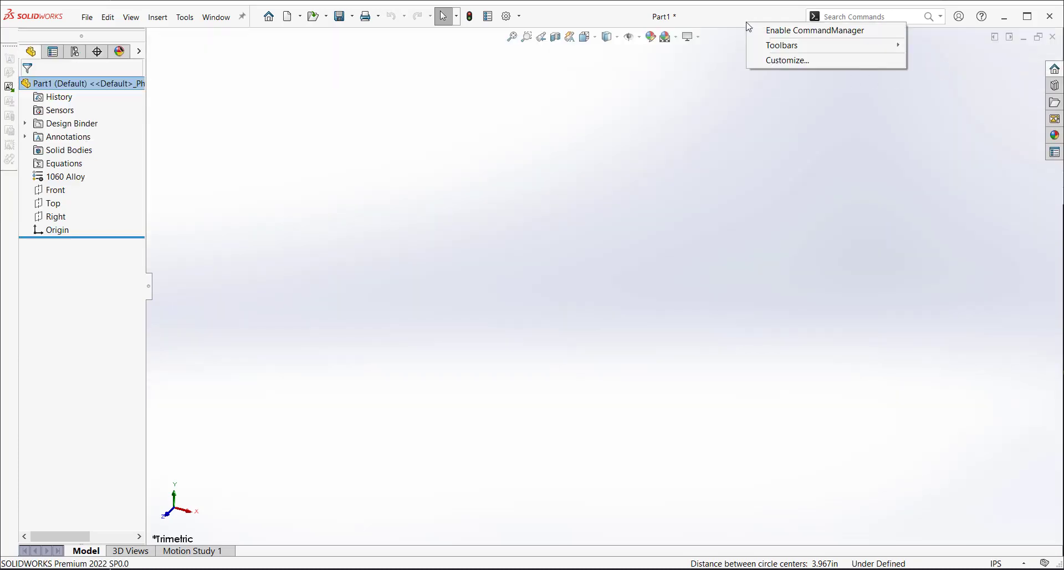
pyautogui.click(777, 31)
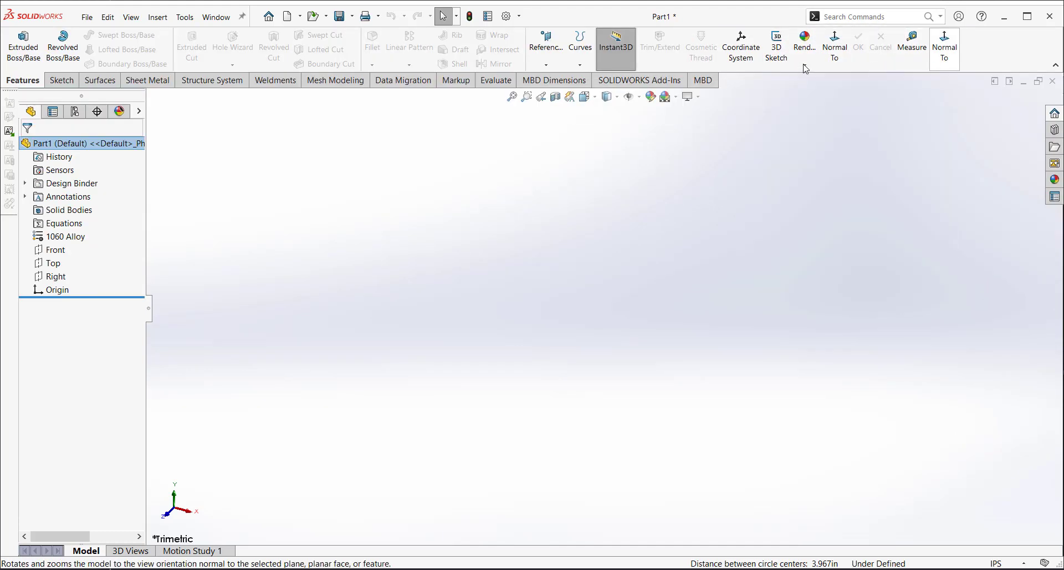
pyautogui.click(64, 83)
pyautogui.click(22, 80)
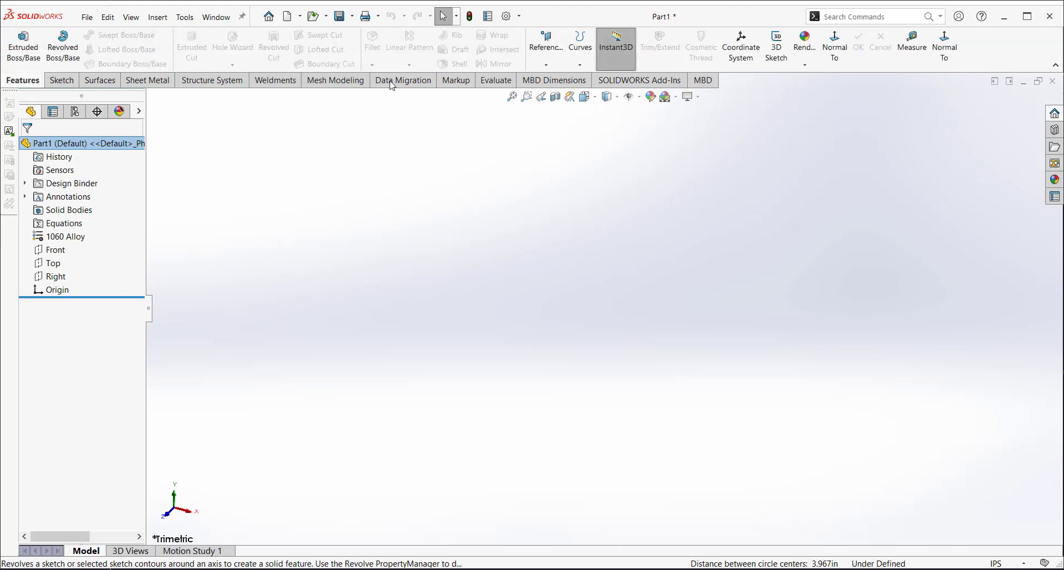
# Step: Search the customizable commands for "ok" to look up the OK command, and leave the customization without applying changes
pyautogui.rightClick(984, 51)
pyautogui.click(972, 113)
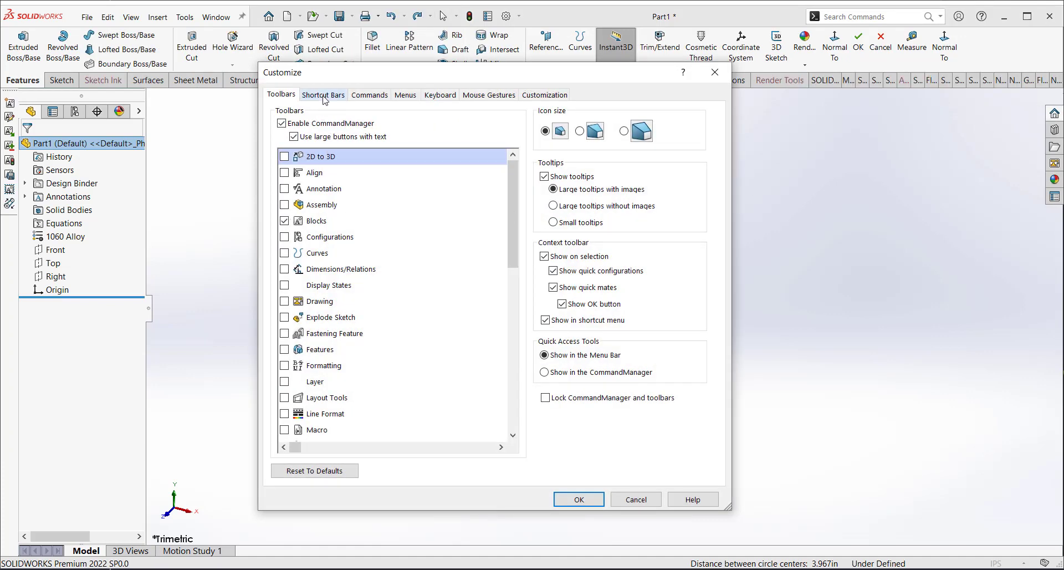
pyautogui.click(369, 95)
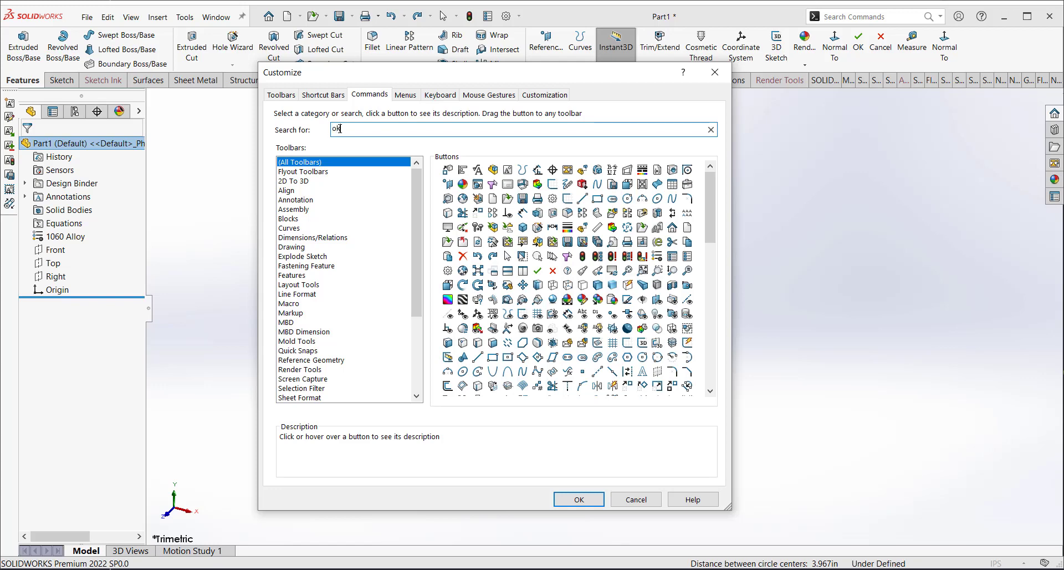
pyautogui.moveTo(447, 169); pyautogui.dragTo(506, 230)
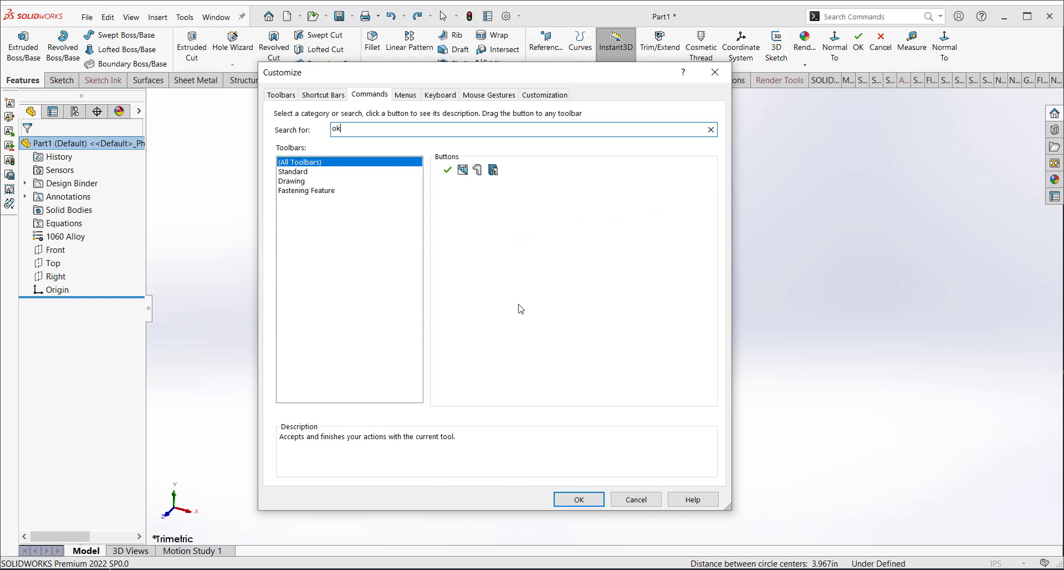
pyautogui.click(630, 499)
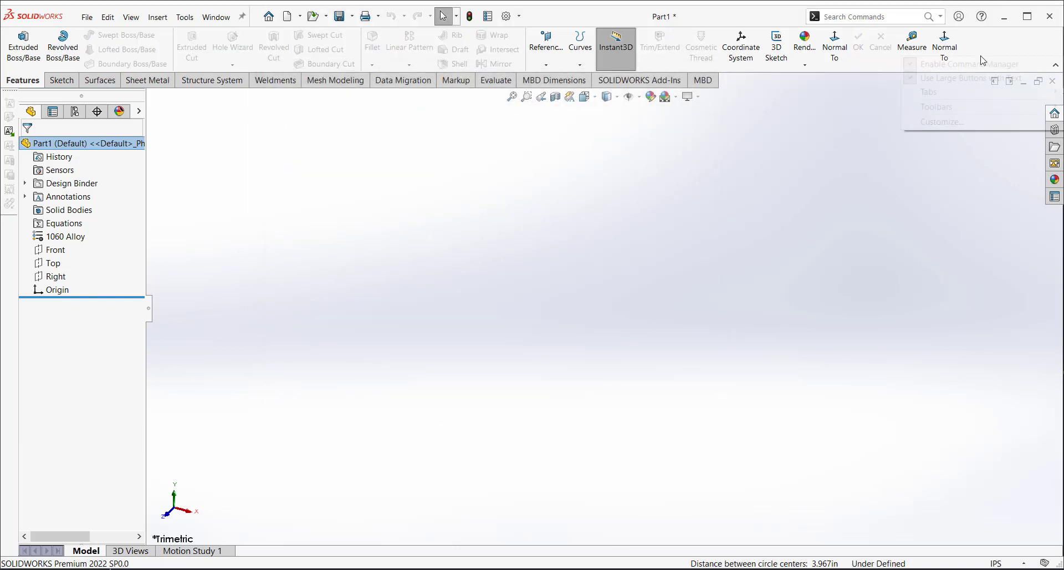
# Step: Disable the CommandManager to free up the modelling area
pyautogui.rightClick(982, 59)
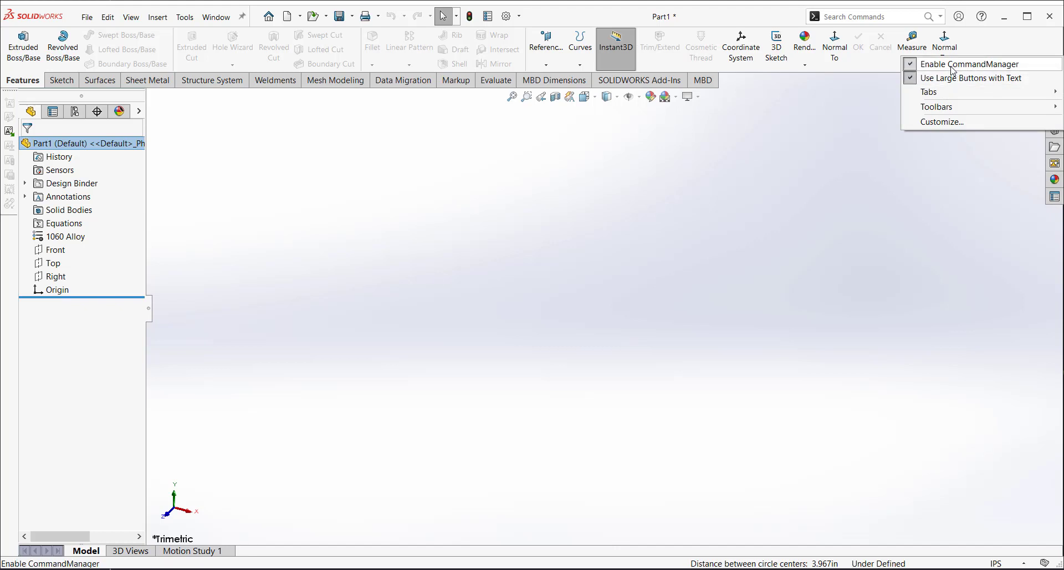
pyautogui.click(952, 64)
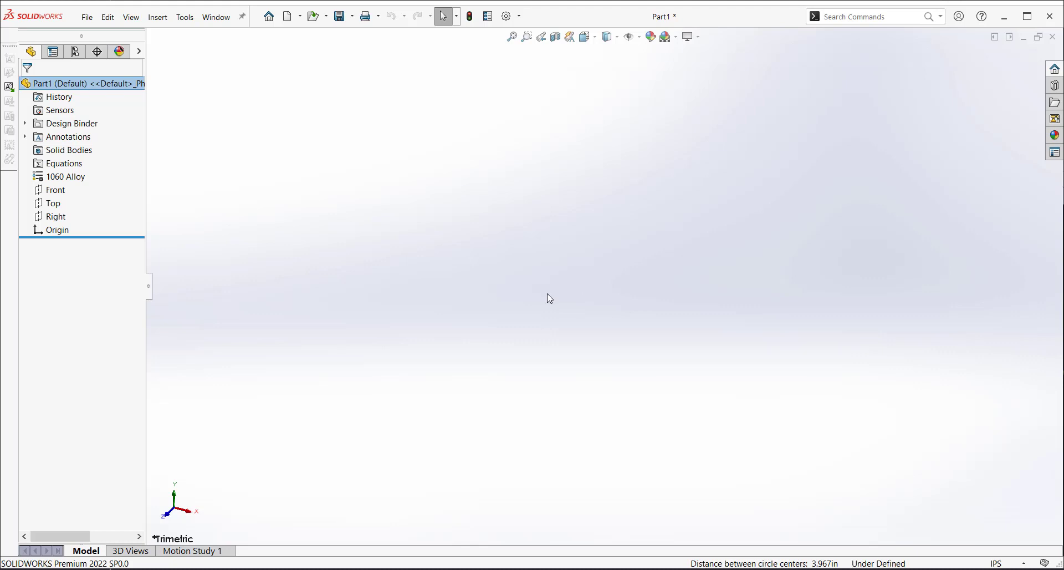
# Step: Sketch on the Front plane a horizontal centerpoint straight slot at the origin, about 3.92 in between arc centers and 2.90 in wide
pyautogui.click(49, 190)
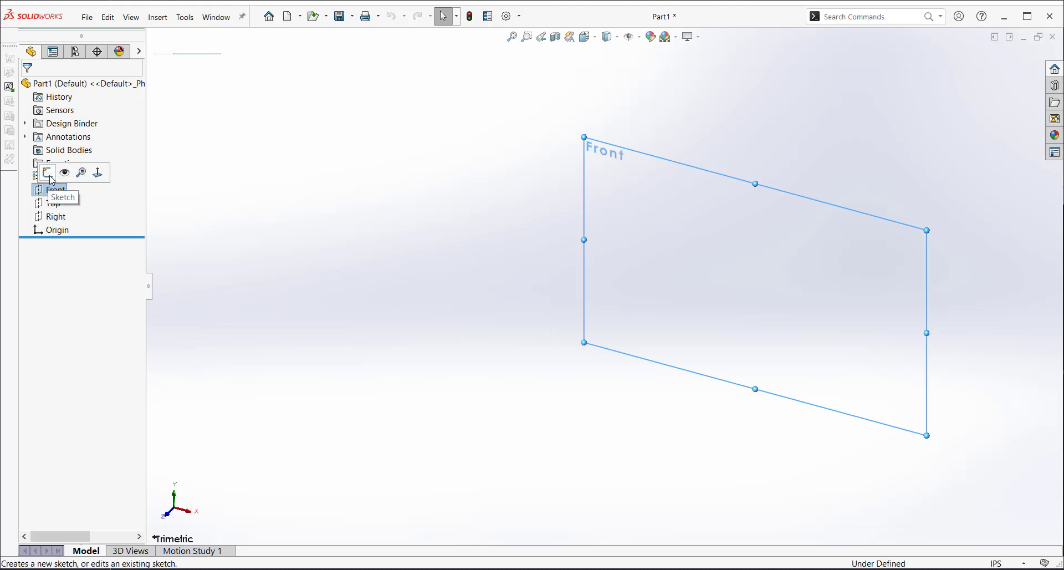
pyautogui.click(49, 173)
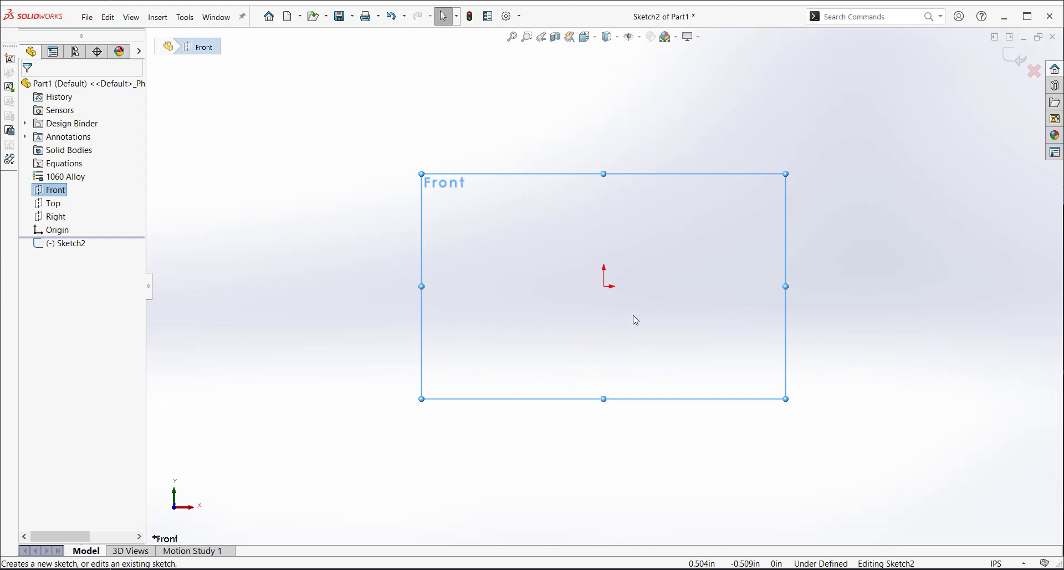
pyautogui.press('s')
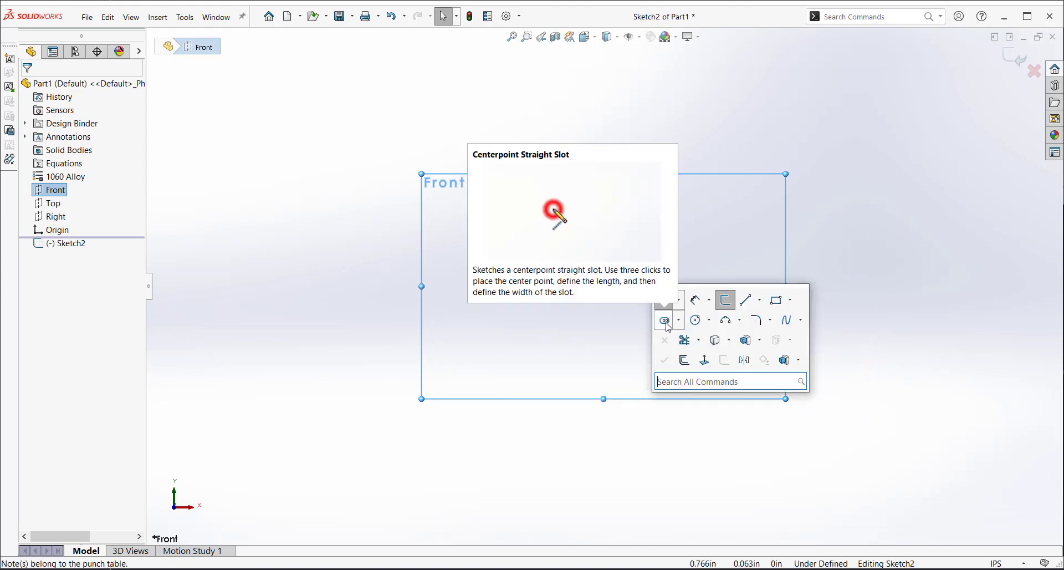
pyautogui.moveTo(618, 344); pyautogui.dragTo(606, 278, button='right')
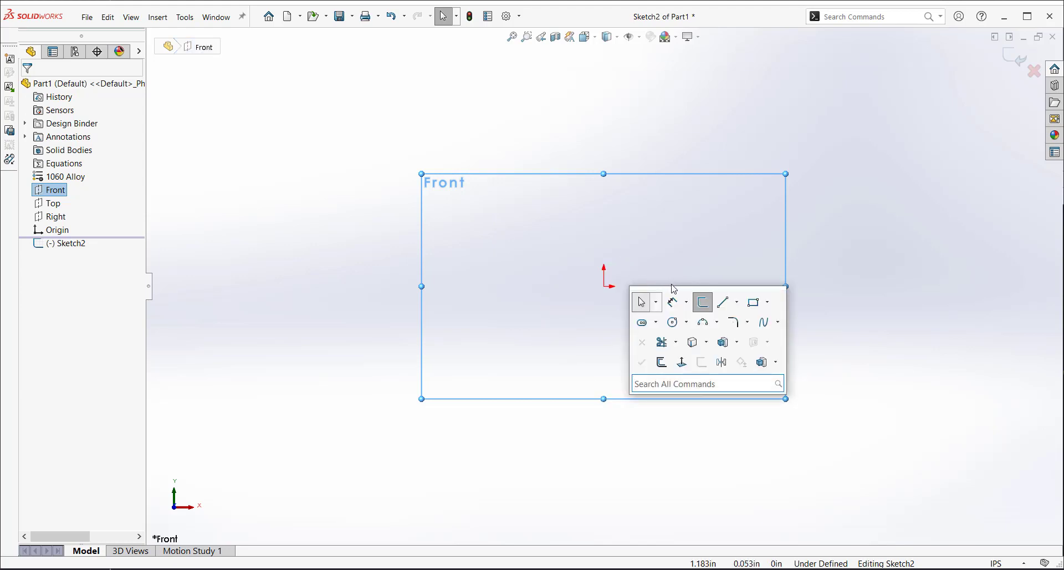
pyautogui.click(641, 326)
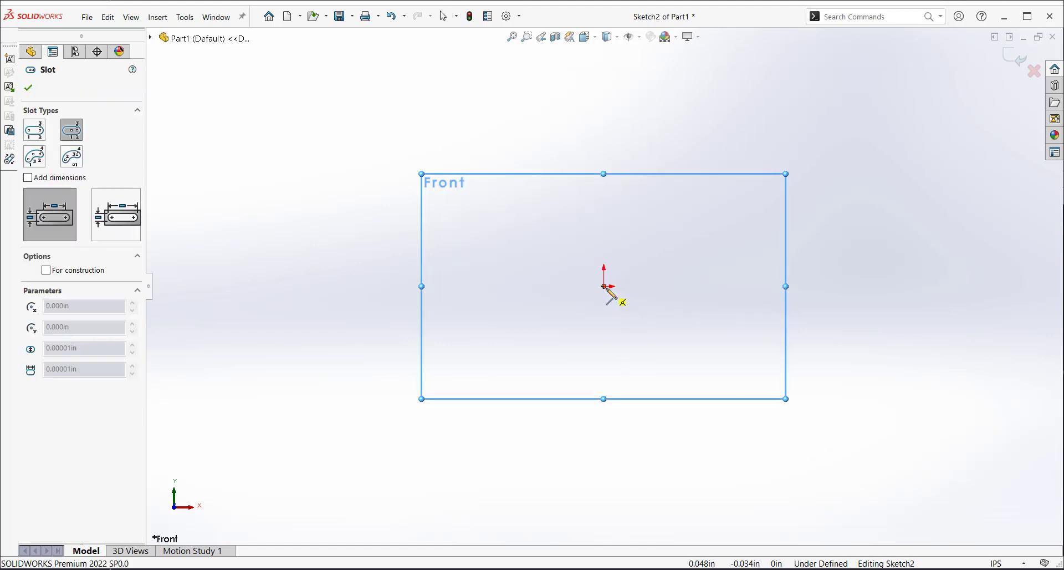
pyautogui.click(604, 286)
pyautogui.click(716, 287)
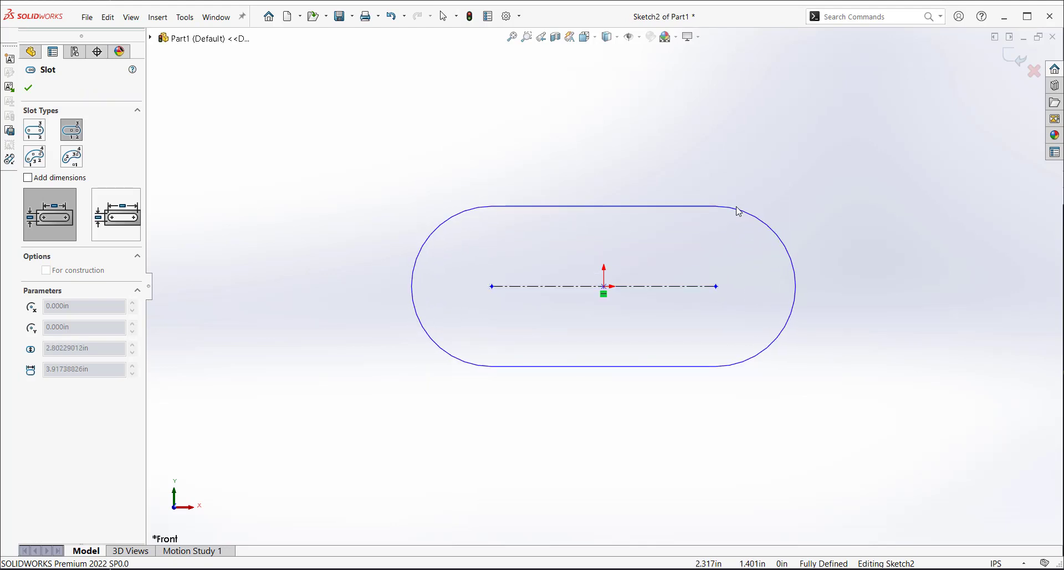
pyautogui.click(735, 209)
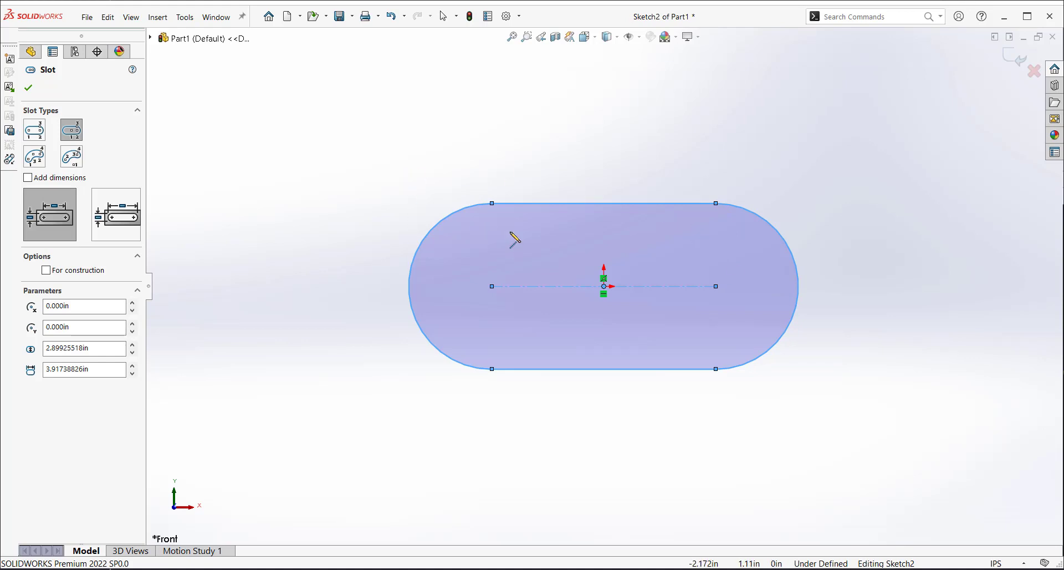
# Step: Sketch a circle at each arc center of the slot, with radii of about 0.58 in on the left and 0.64 in on the right
pyautogui.press('s')
pyautogui.click(589, 206)
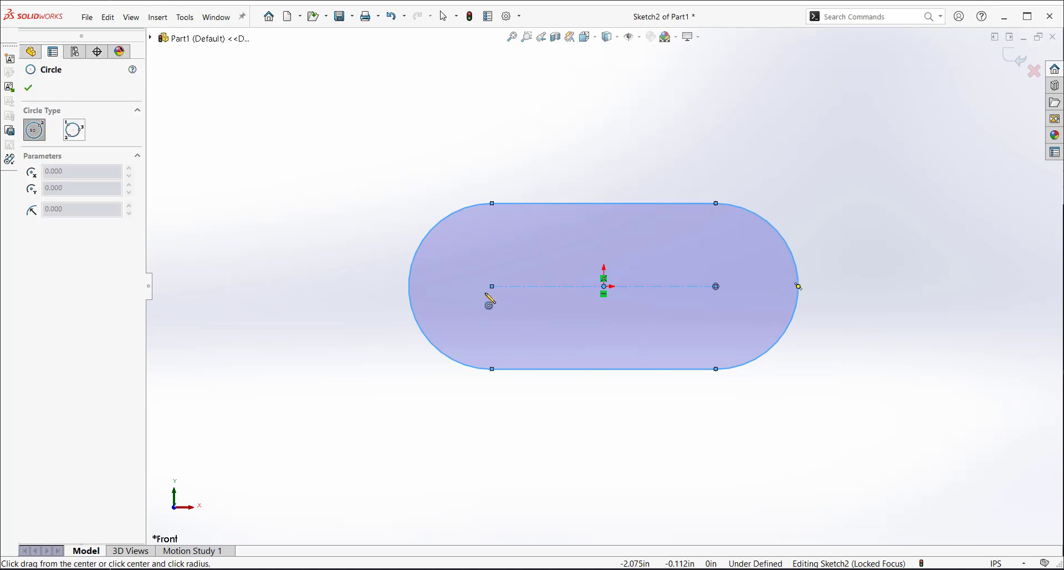
pyautogui.click(491, 286)
pyautogui.click(507, 318)
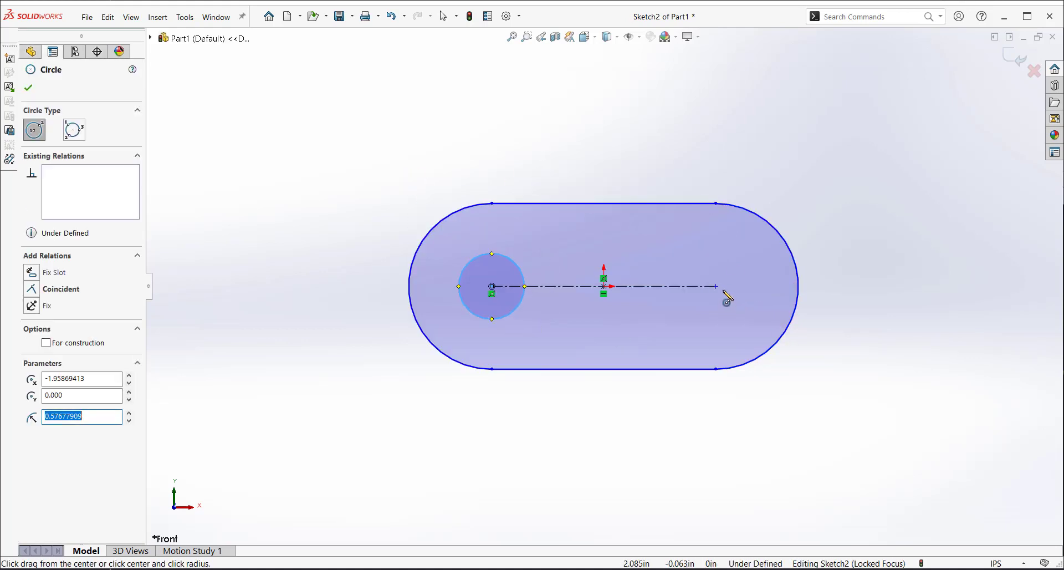
pyautogui.click(715, 286)
pyautogui.click(728, 323)
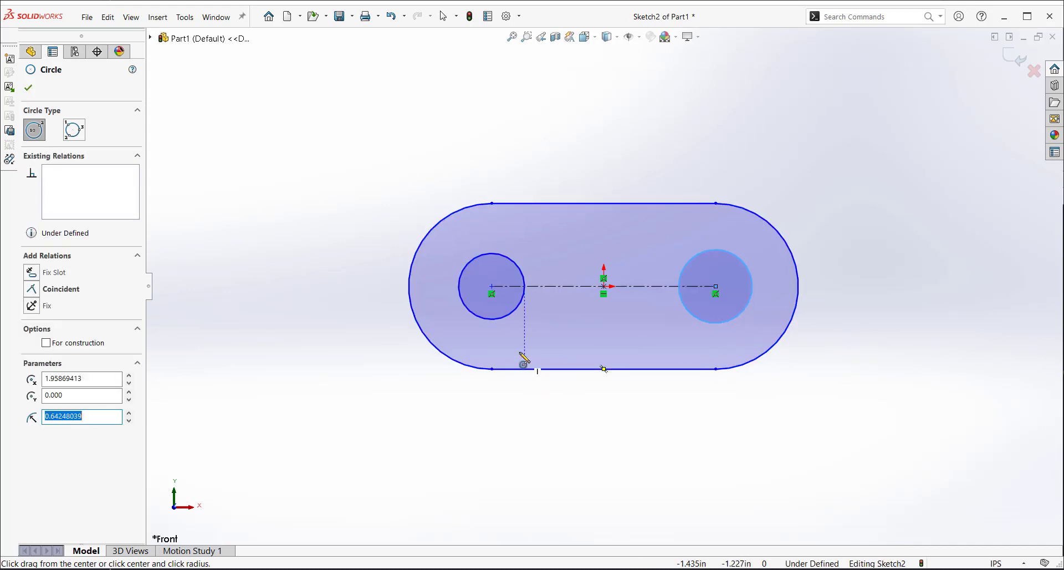
pyautogui.press('Escape')
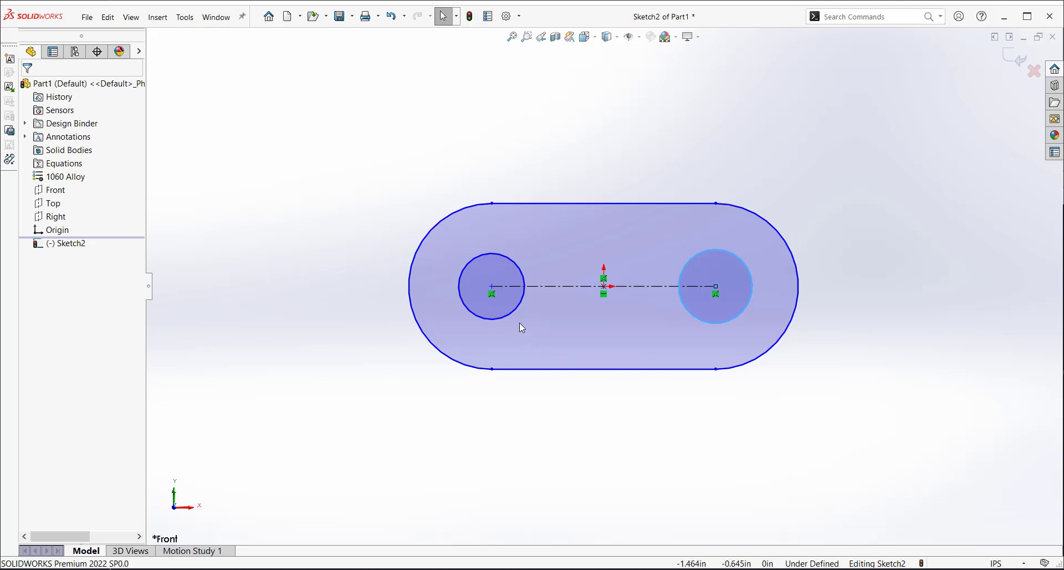
# Step: Add an Equal relation between the two circles inside the slot
pyautogui.keyDown('ctrl'); pyautogui.click(515, 312); pyautogui.keyUp('ctrl')
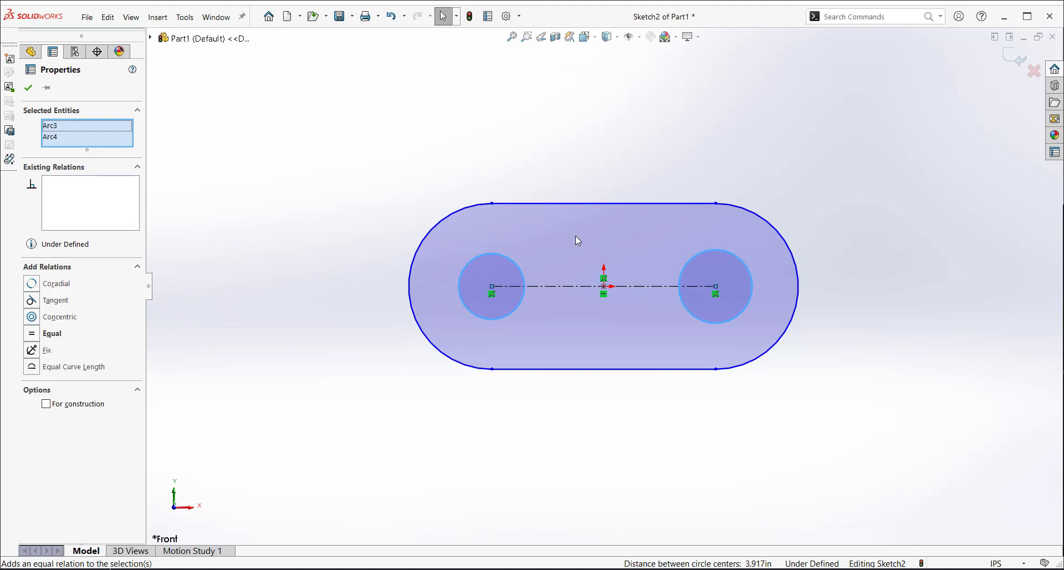
pyautogui.moveTo(573, 235)
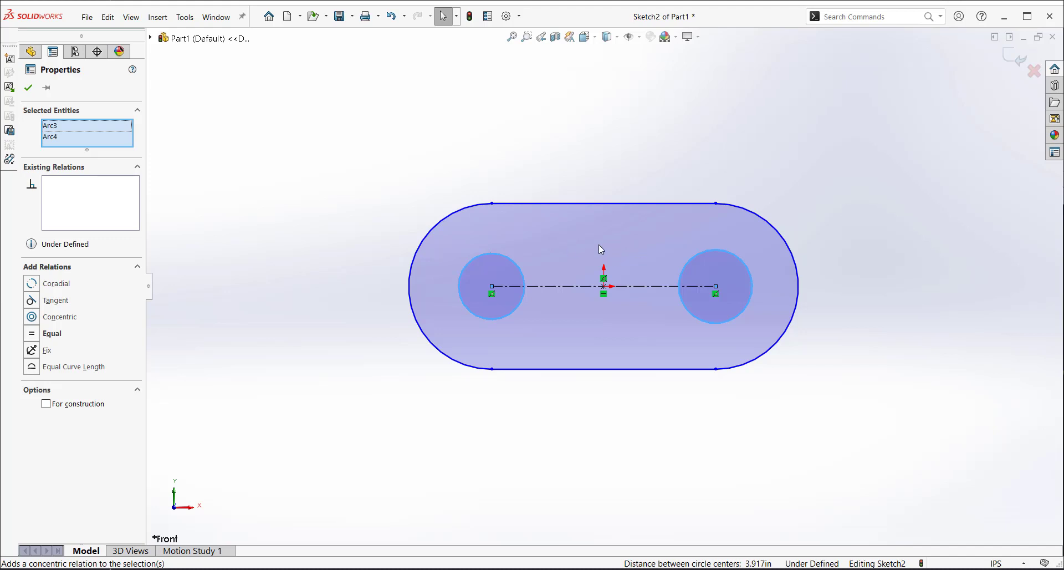
pyautogui.moveTo(599, 246)
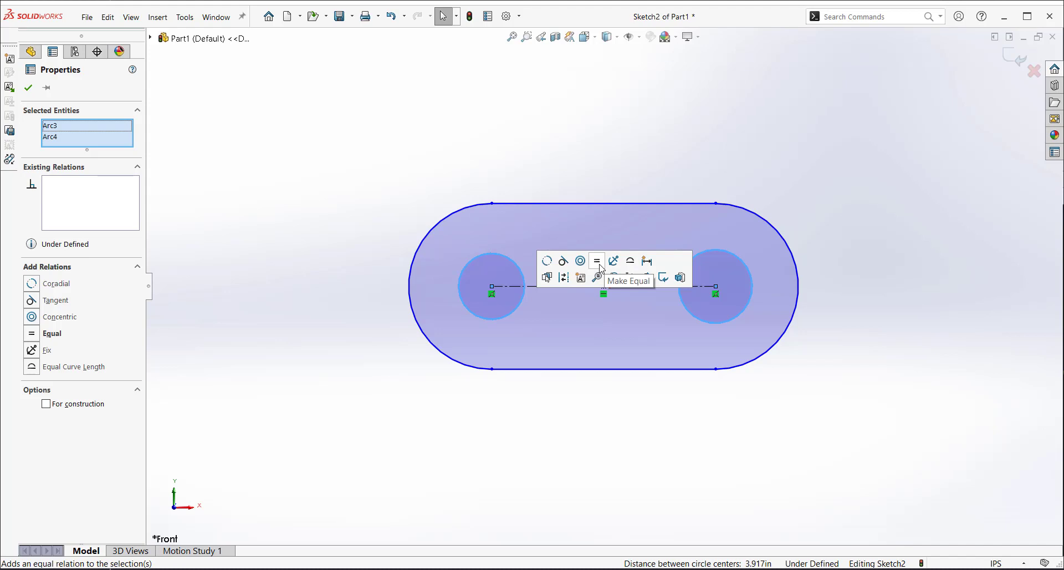
pyautogui.click(597, 260)
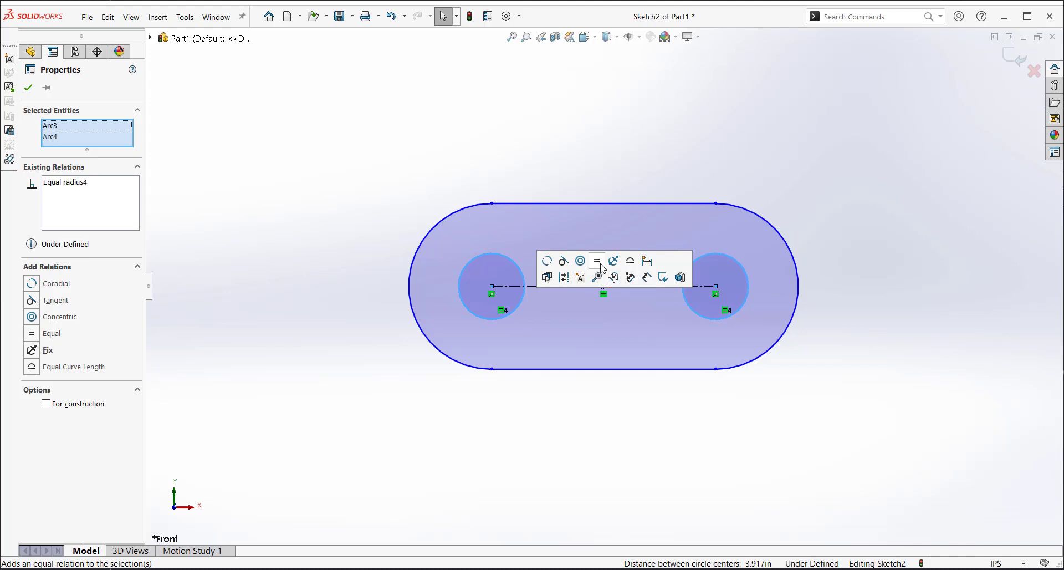
pyautogui.click(626, 390)
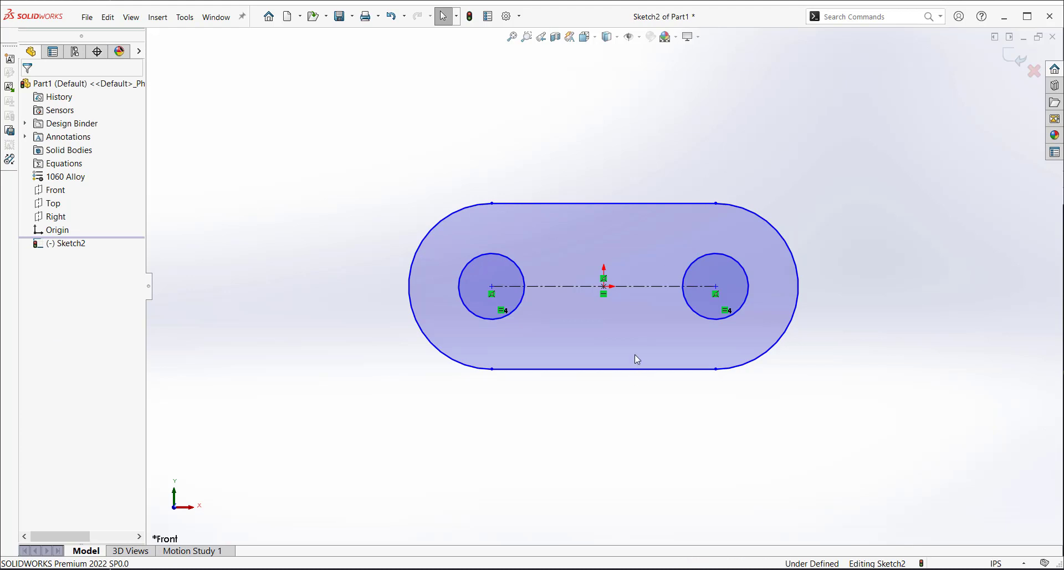
# Step: Fully define the slot sketch with automatically added dimensions and relations
pyautogui.press('s')
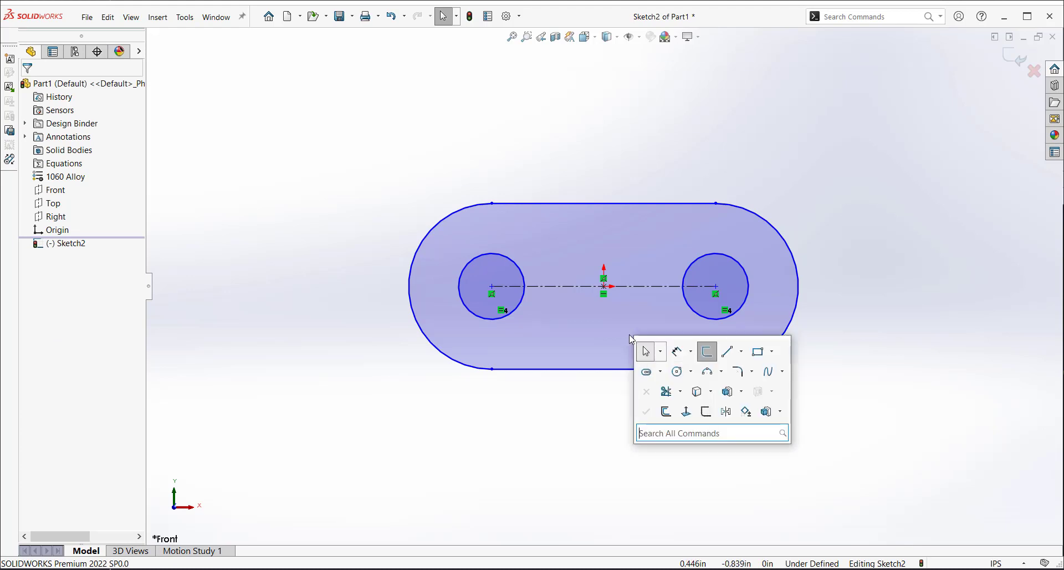
pyautogui.click(706, 412)
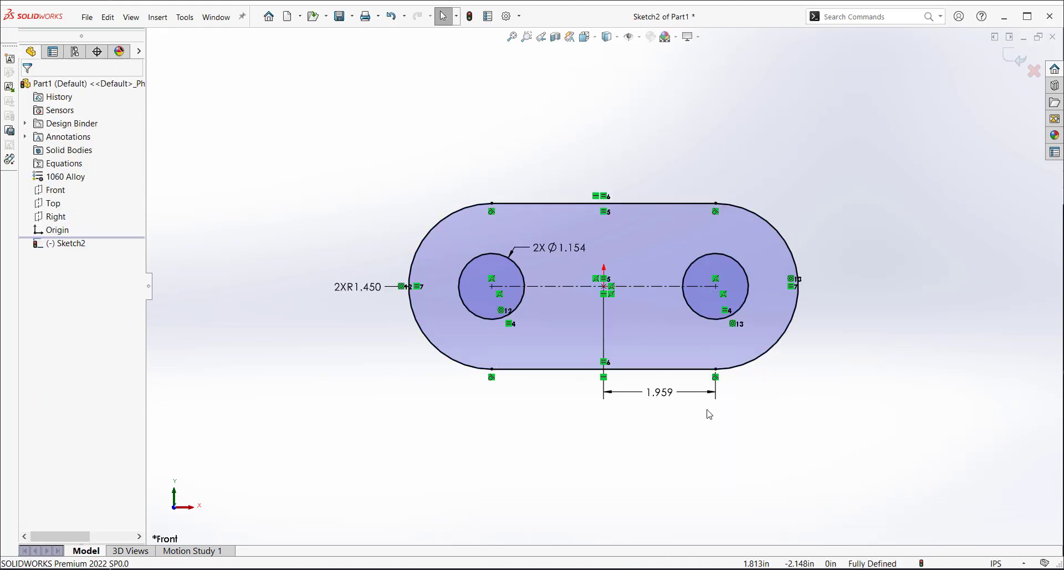
# Step: Move the diameter, radius and horizontal dimensions clear of the slot, and reattach the horizontal one from the origin to the left circle's center
pyautogui.moveTo(561, 250); pyautogui.dragTo(569, 132)
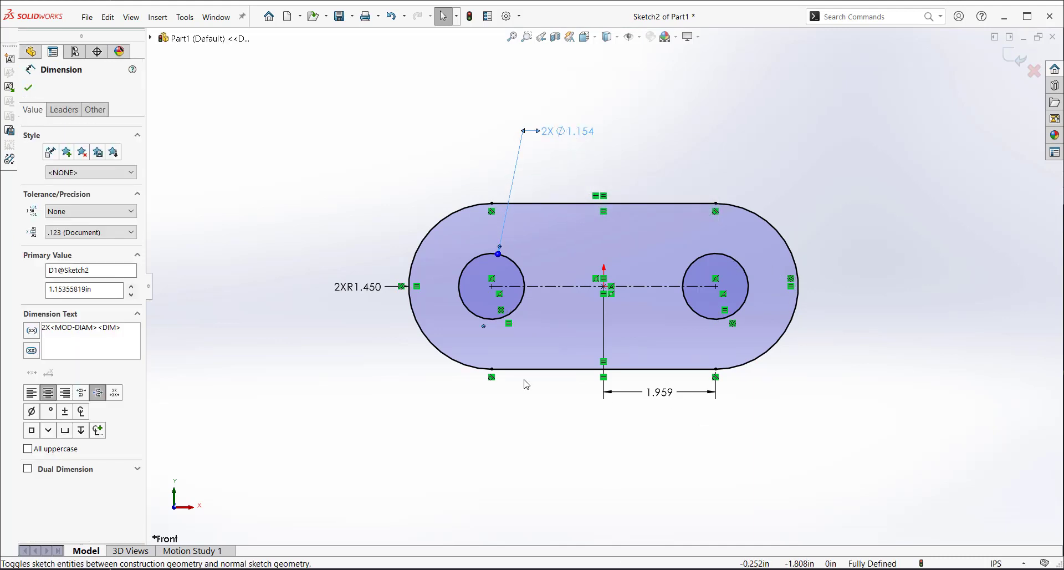
pyautogui.moveTo(359, 287); pyautogui.dragTo(323, 208)
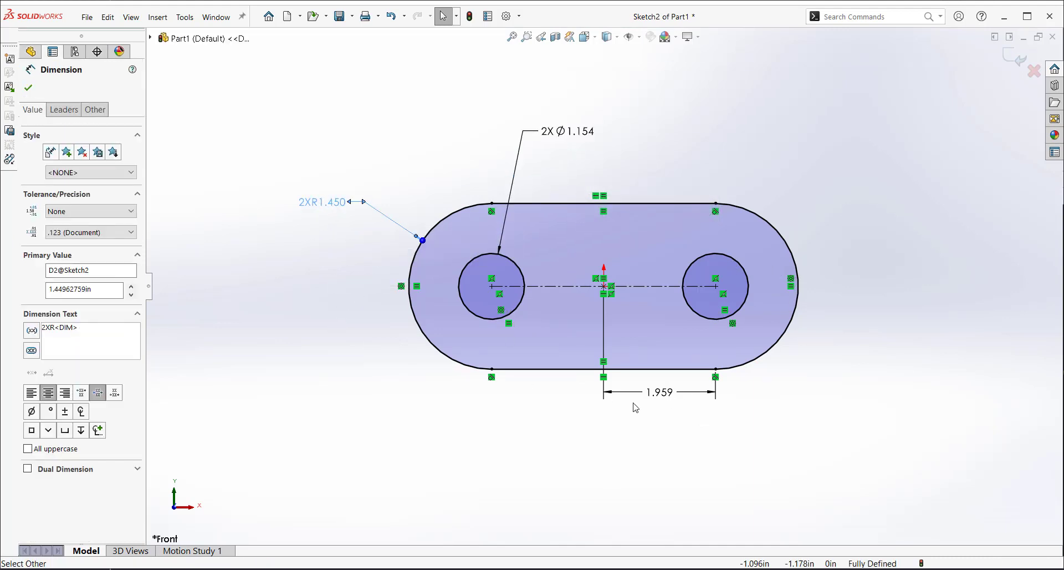
pyautogui.moveTo(654, 394)
pyautogui.mouseDown()
pyautogui.moveTo(666, 447)
pyautogui.moveTo(655, 440)
pyautogui.mouseUp()
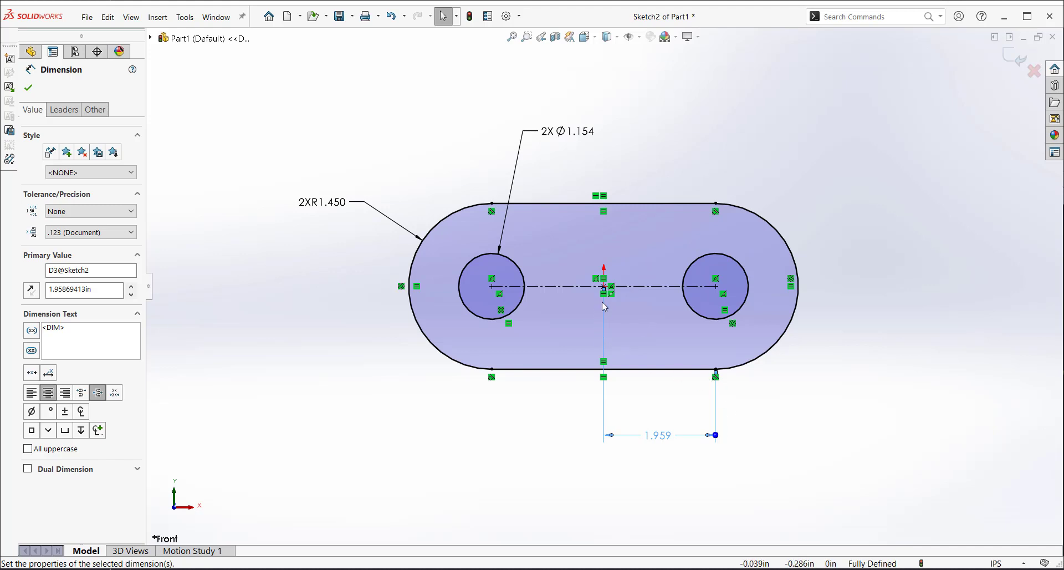
pyautogui.moveTo(605, 289); pyautogui.dragTo(491, 287)
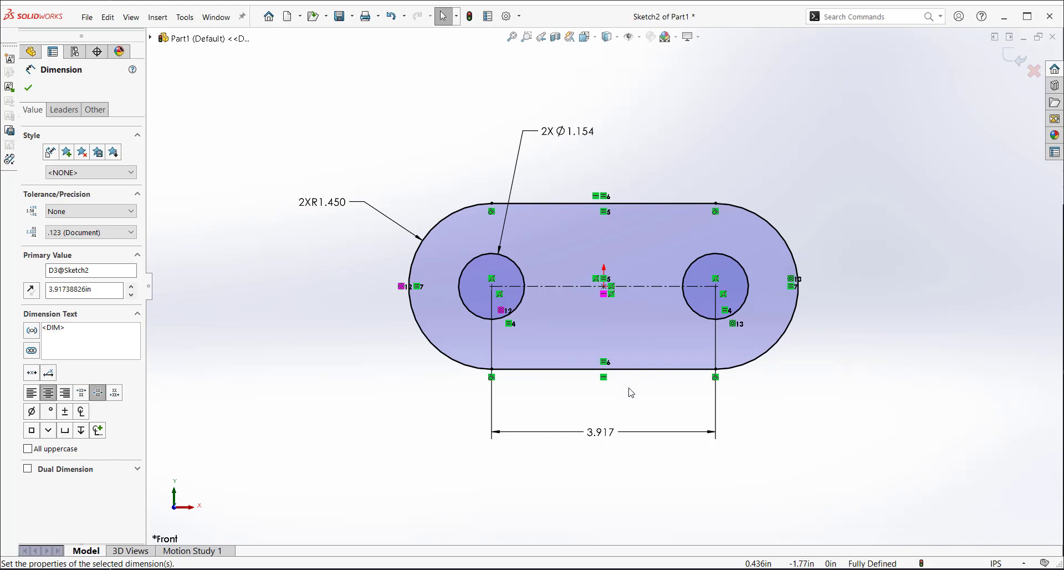
# Step: Start an Extruded Boss/Base from the fully defined slotted link sketch and set its blind depth to 2 in
pyautogui.press('s')
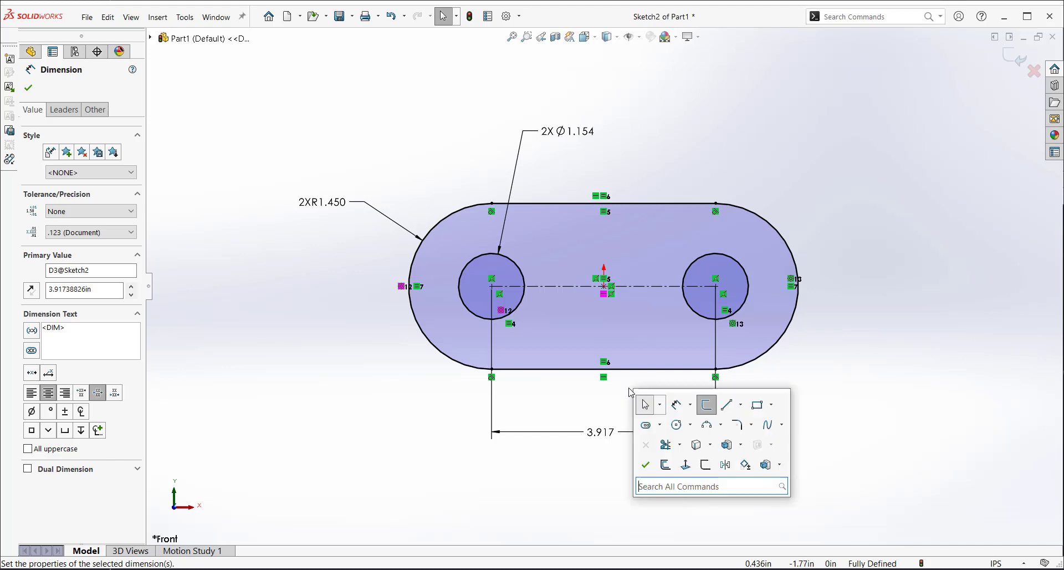
pyautogui.click(741, 446)
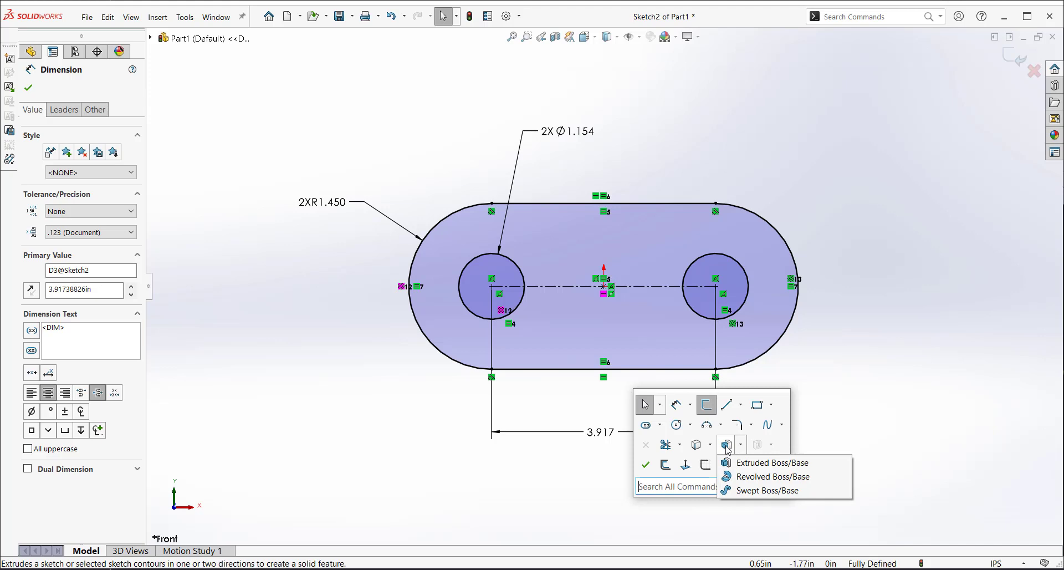
pyautogui.click(727, 446)
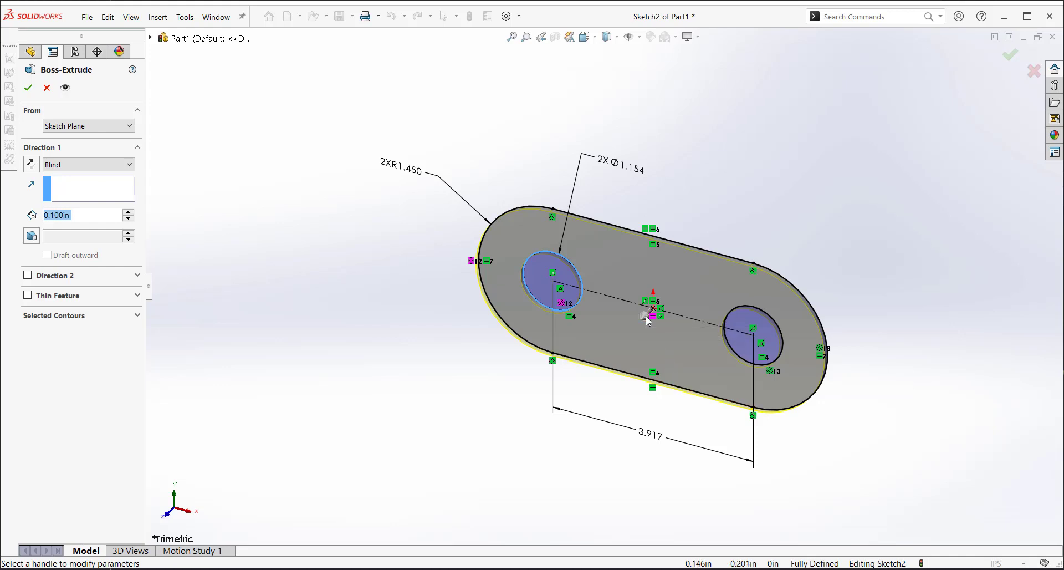
pyautogui.moveTo(648, 317)
pyautogui.mouseDown()
pyautogui.moveTo(610, 351)
pyautogui.moveTo(648, 342)
pyautogui.moveTo(665, 318)
pyautogui.moveTo(683, 342)
pyautogui.moveTo(650, 355)
pyautogui.moveTo(645, 343)
pyautogui.mouseUp()
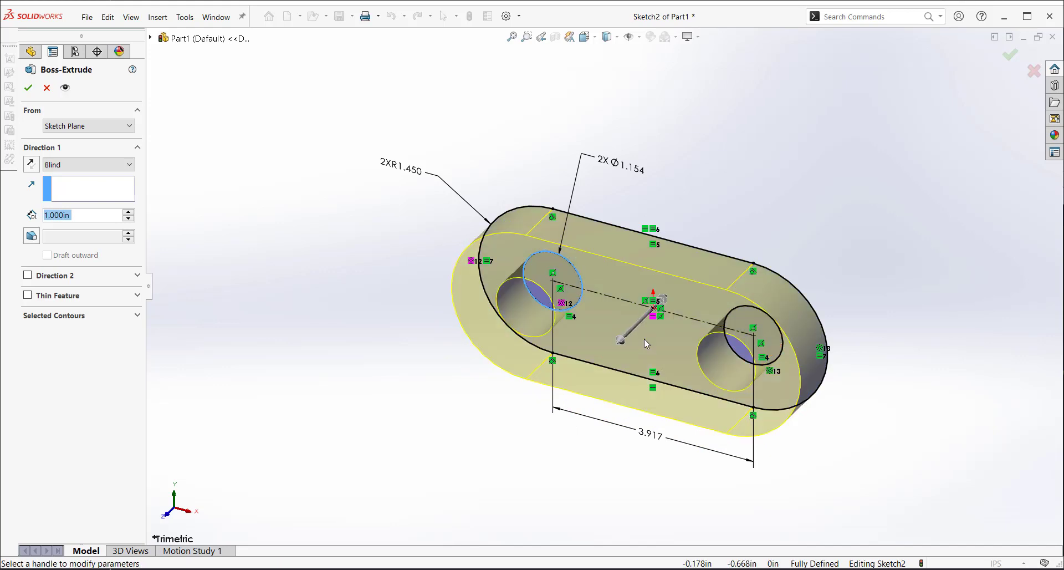
pyautogui.write('2')
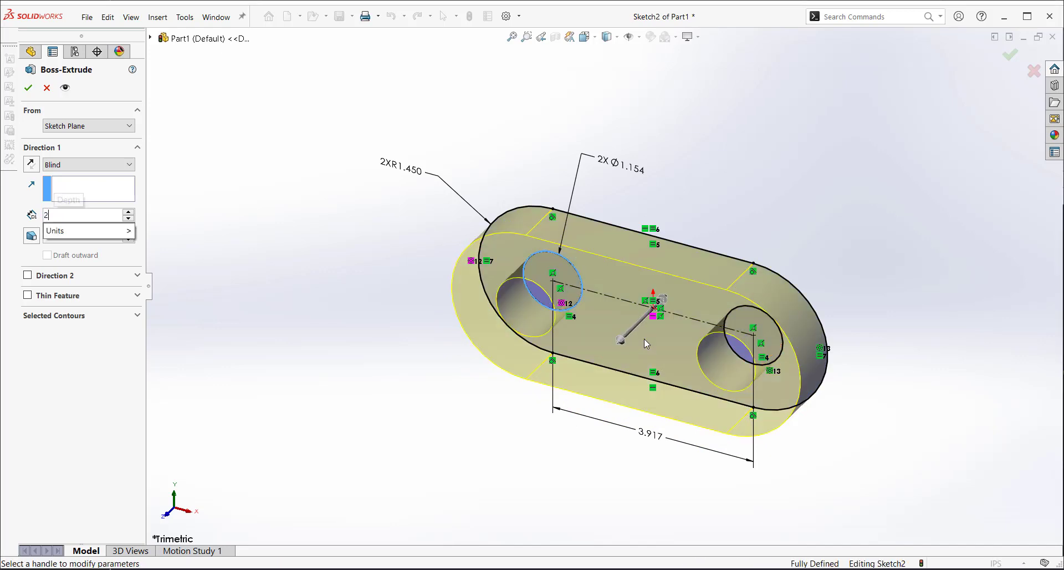
pyautogui.press('Return')
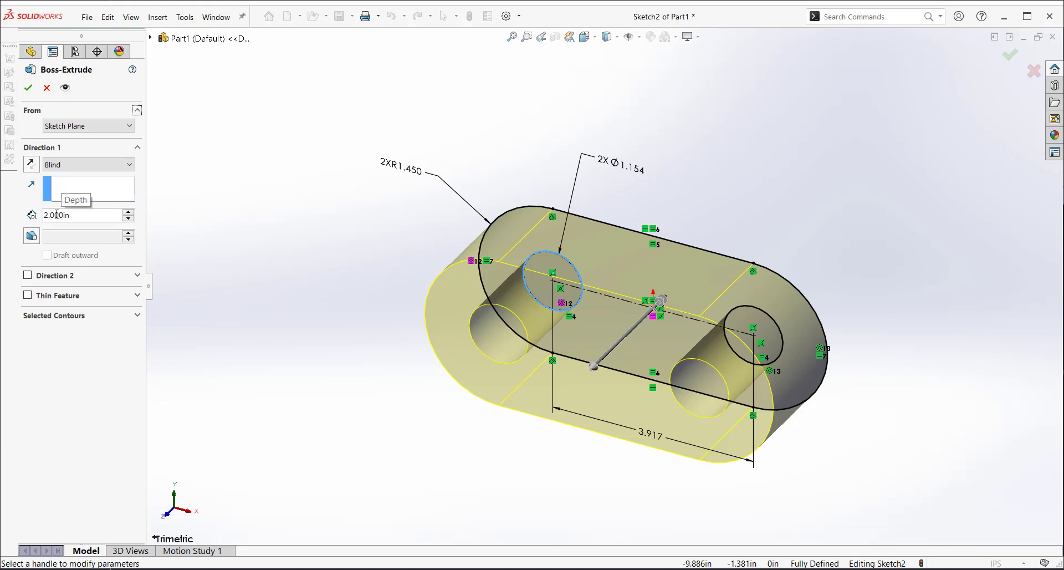
# Step: Switch the extrusion's end condition to Mid Plane, back to Blind, and finally to Mid Plane again
pyautogui.rightClick(692, 230)
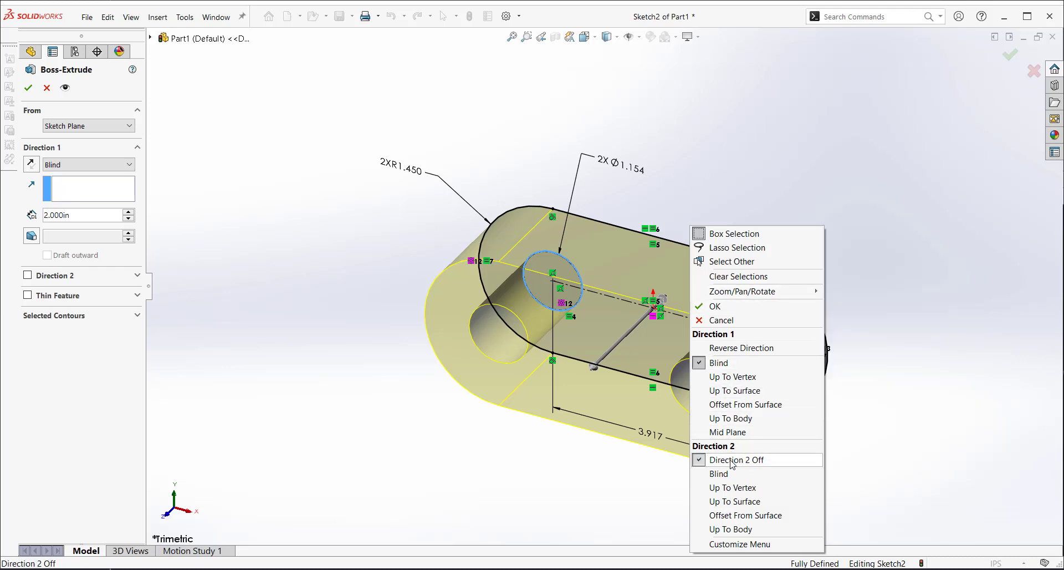
pyautogui.click(740, 432)
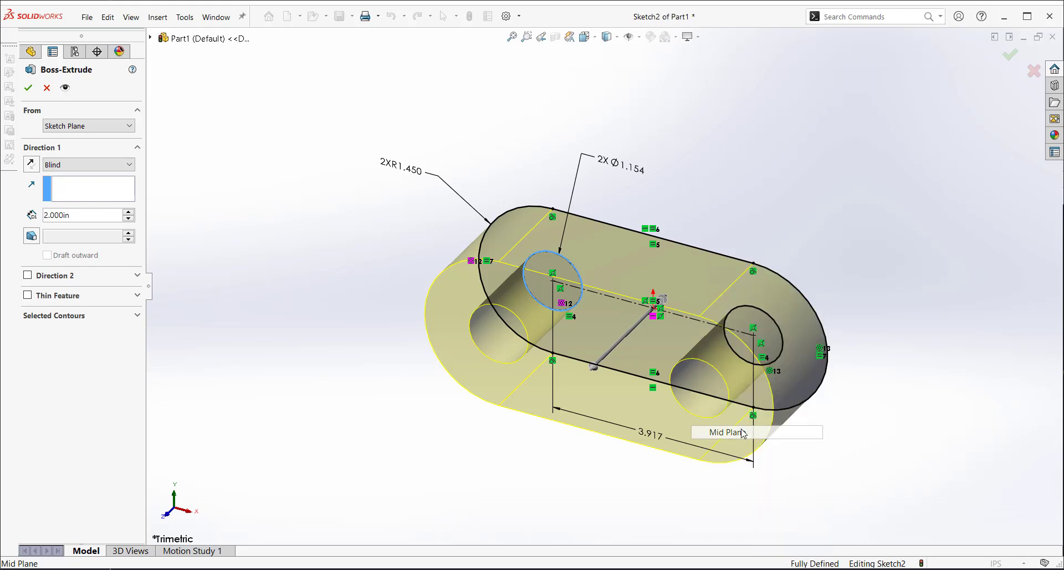
pyautogui.rightClick(576, 431)
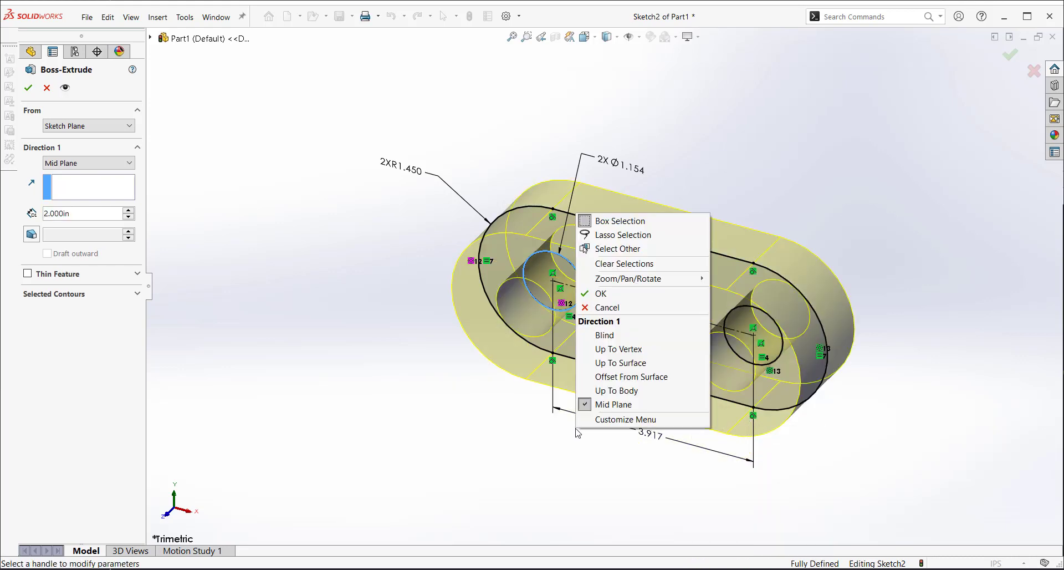
pyautogui.click(614, 337)
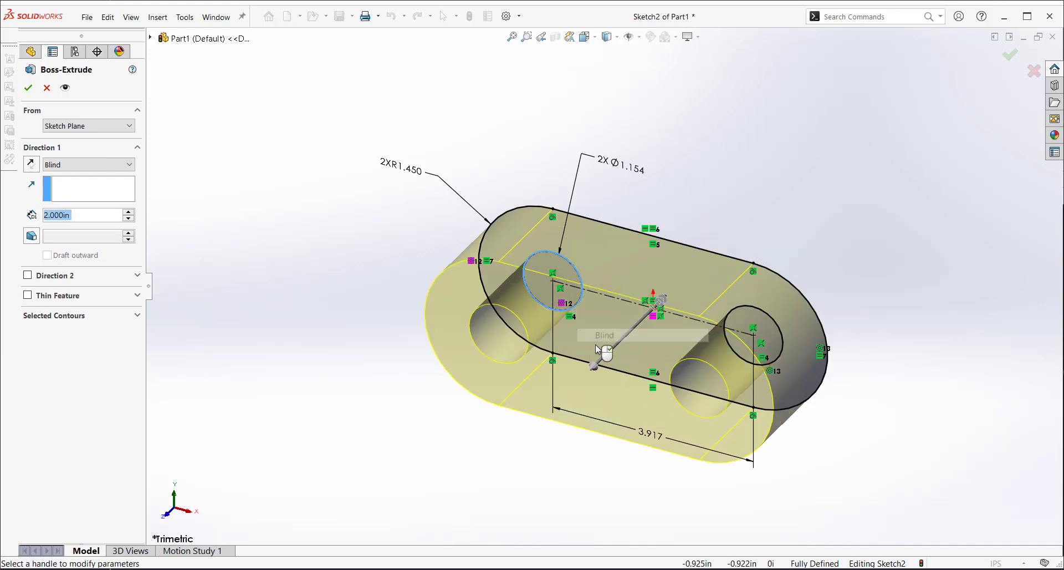
pyautogui.rightClick(494, 436)
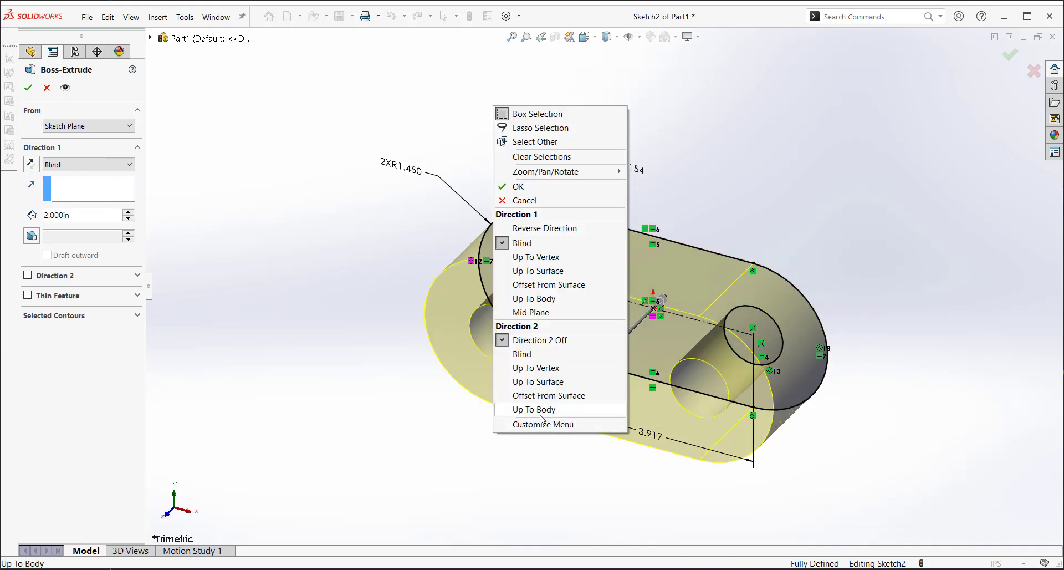
pyautogui.click(554, 312)
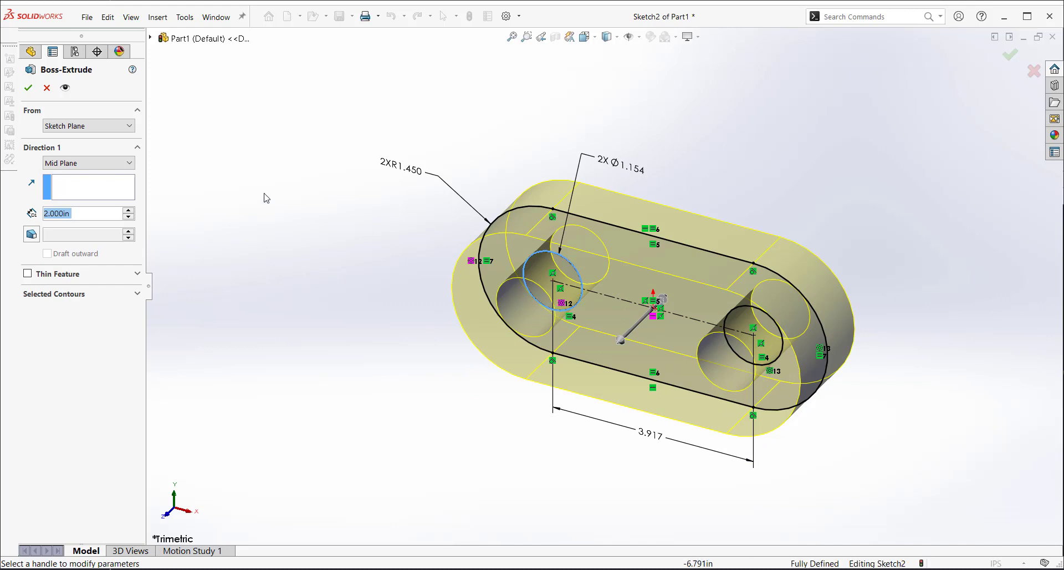
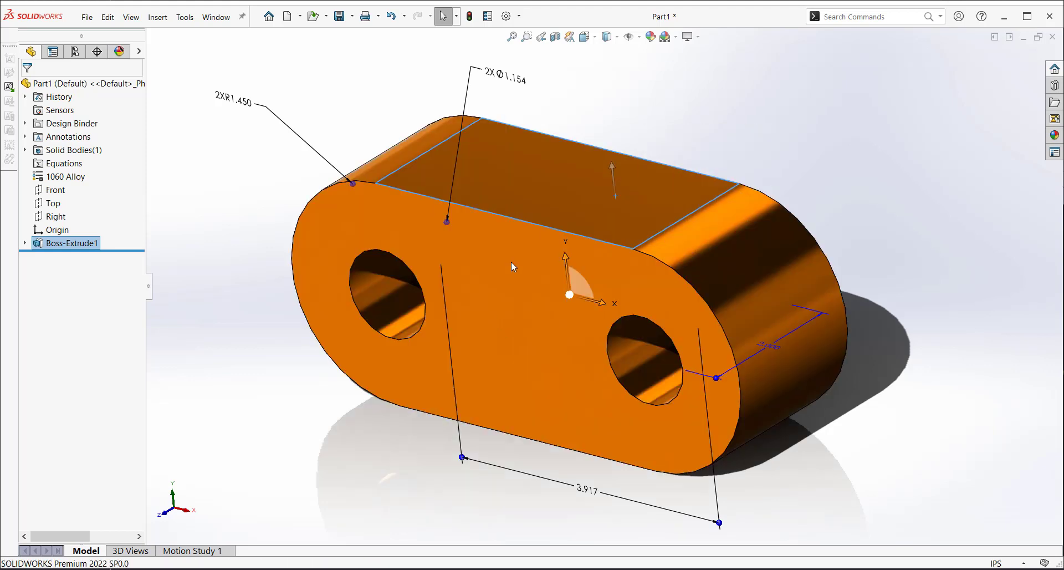
pyautogui.rightClick(511, 261)
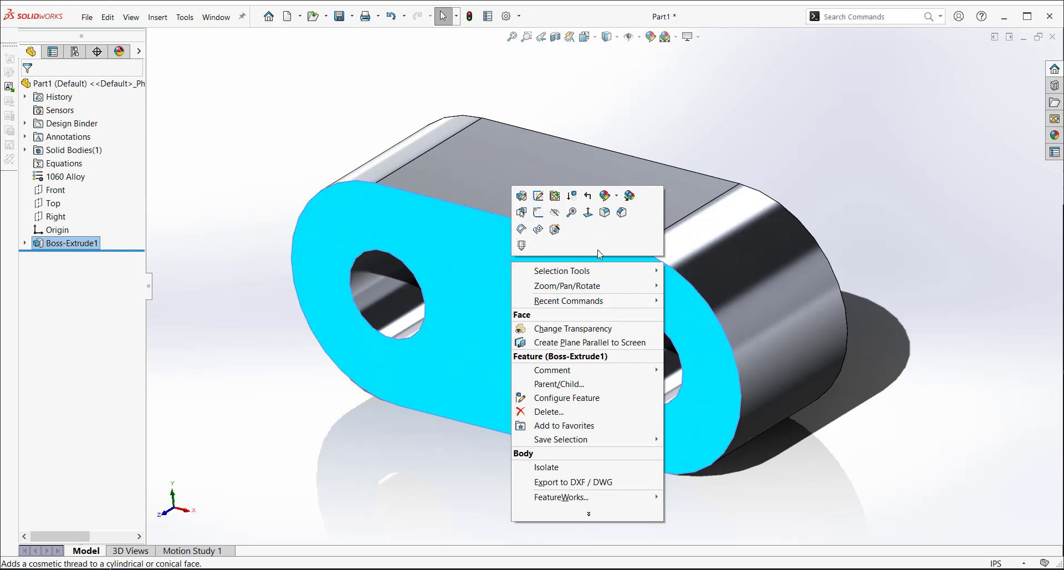
pyautogui.moveTo(580, 446)
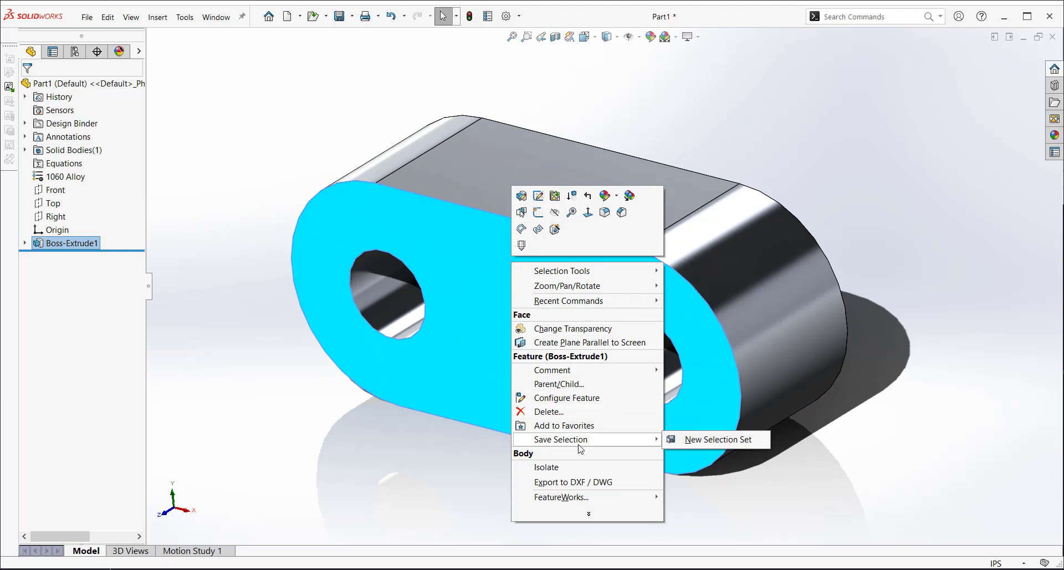
pyautogui.click(297, 154)
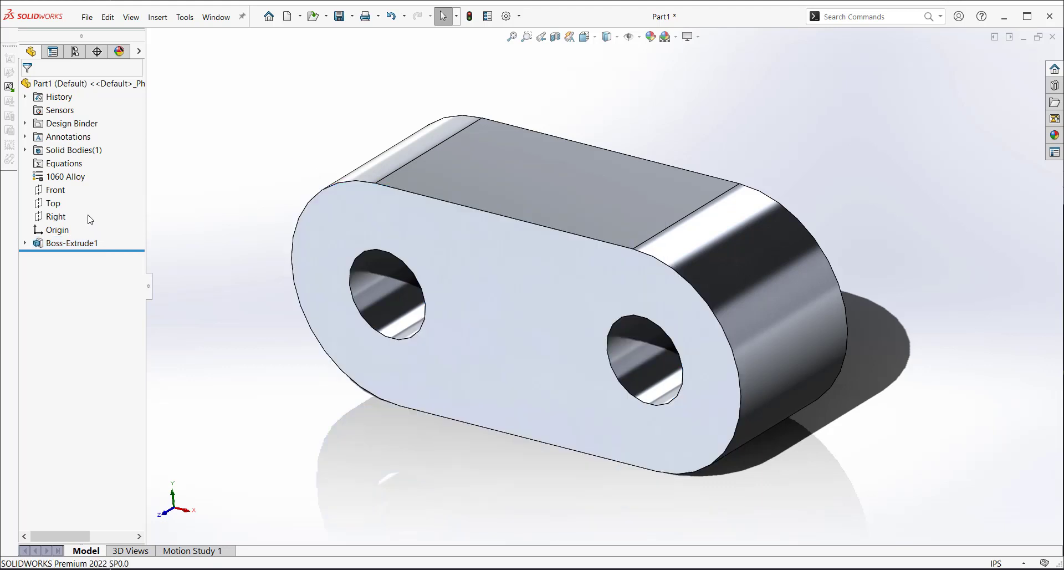
# Step: Customize the context toolbar of the Front plane by adding the rendering commands flyout, and check it on the plane
pyautogui.click(40, 192)
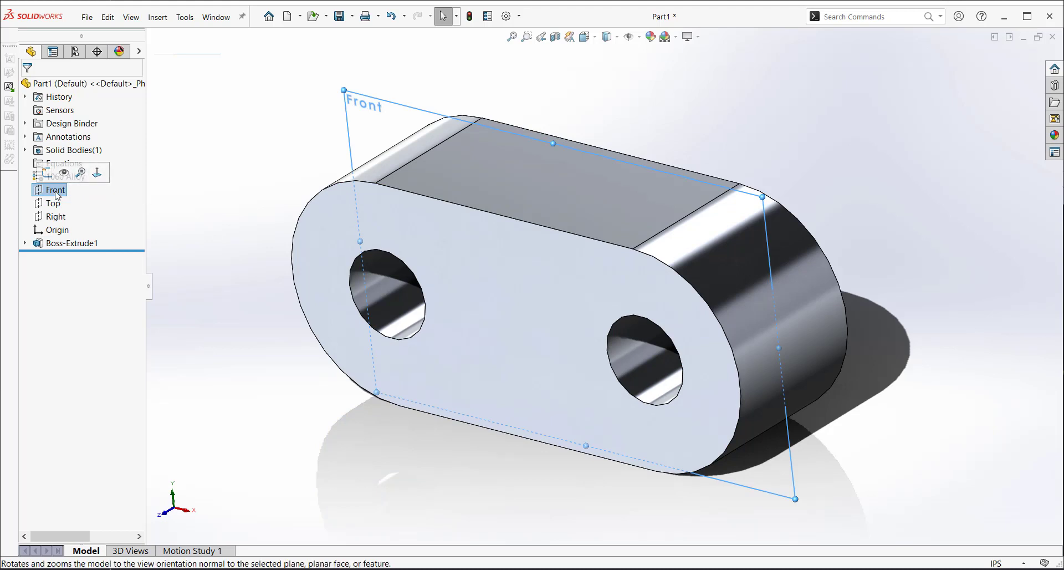
pyautogui.rightClick(107, 171)
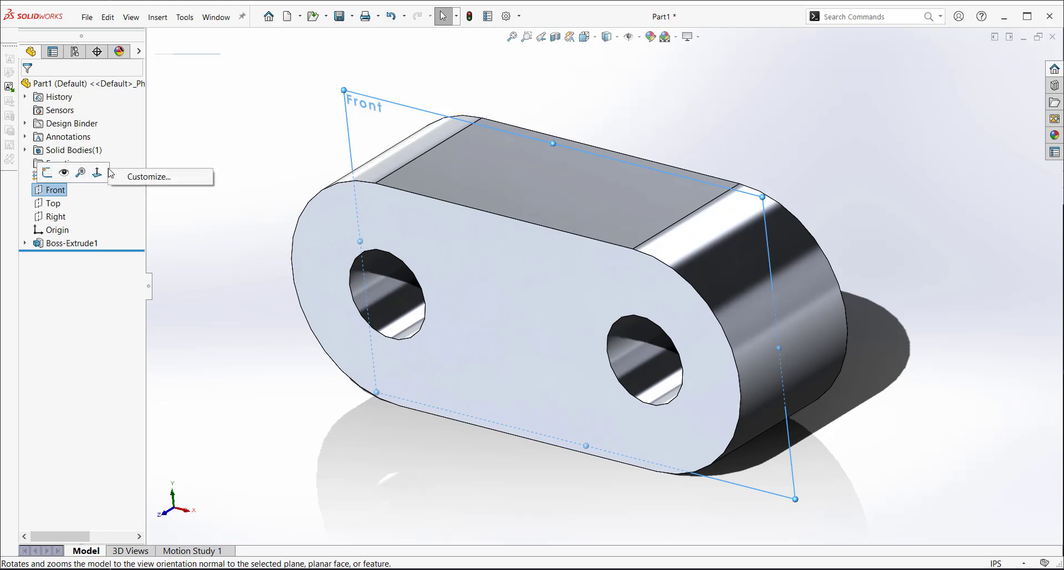
pyautogui.click(147, 177)
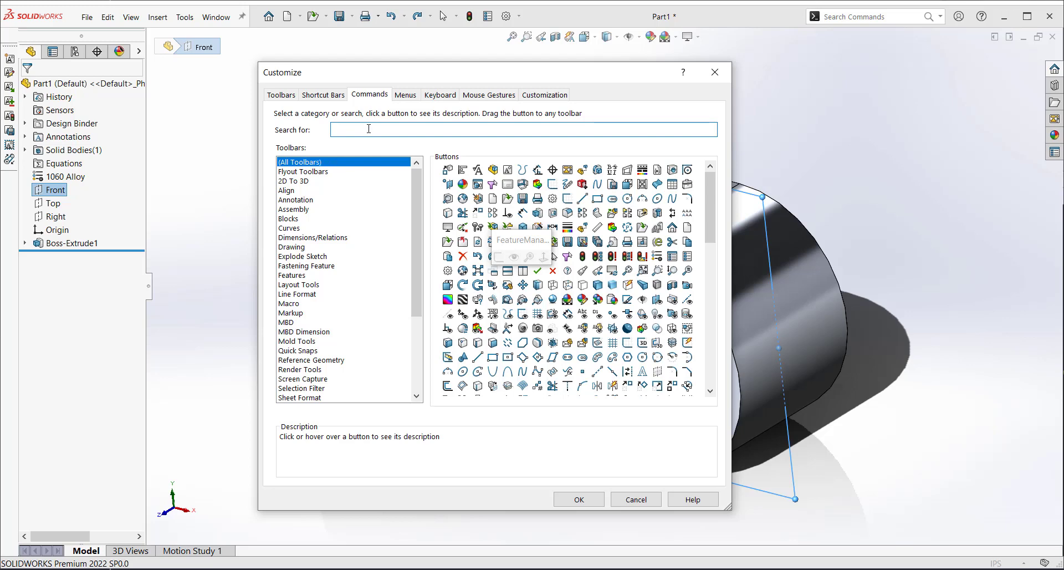
pyautogui.click(463, 185)
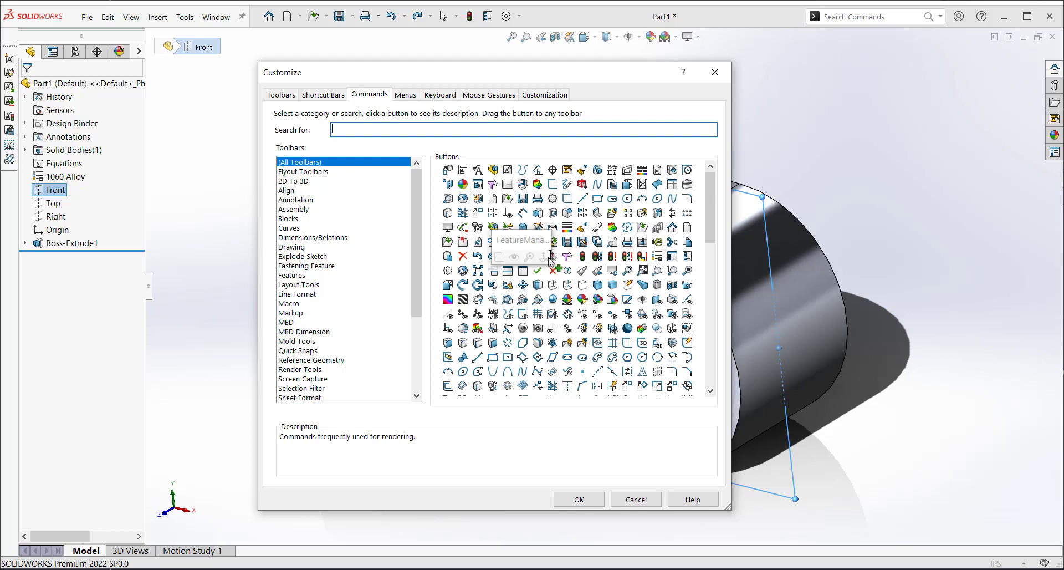
pyautogui.click(579, 499)
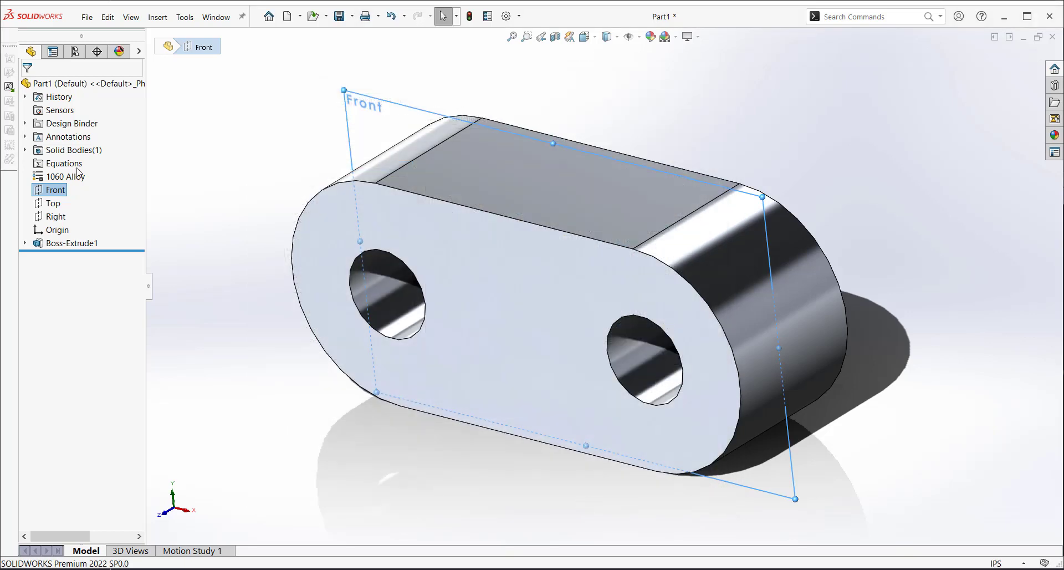
pyautogui.click(43, 192)
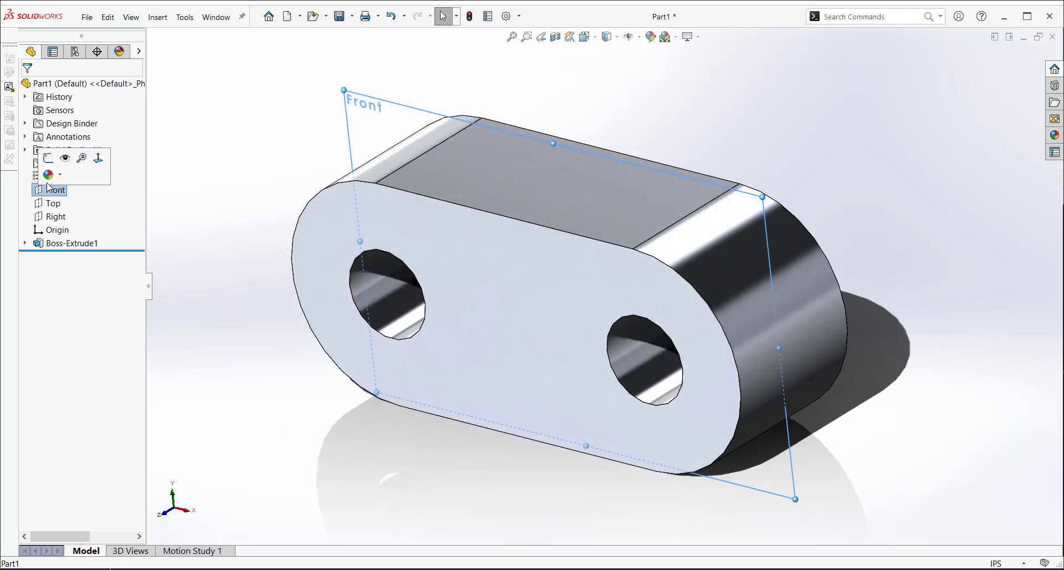
pyautogui.click(669, 103)
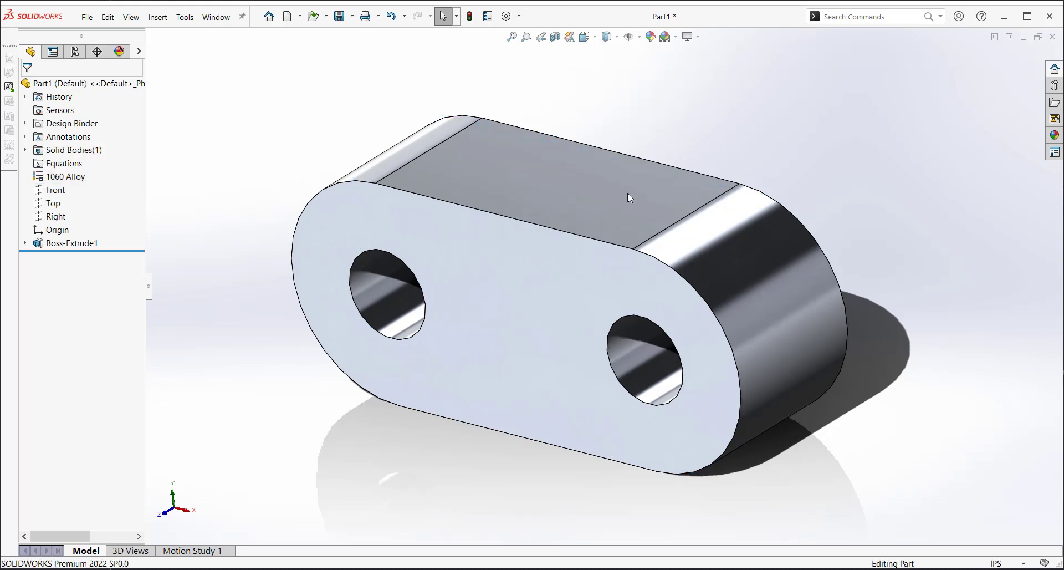
# Step: Search the customizable commands for "cos" and try to add Cosmetic Thread to the graphics area context toolbar
pyautogui.rightClick(629, 200)
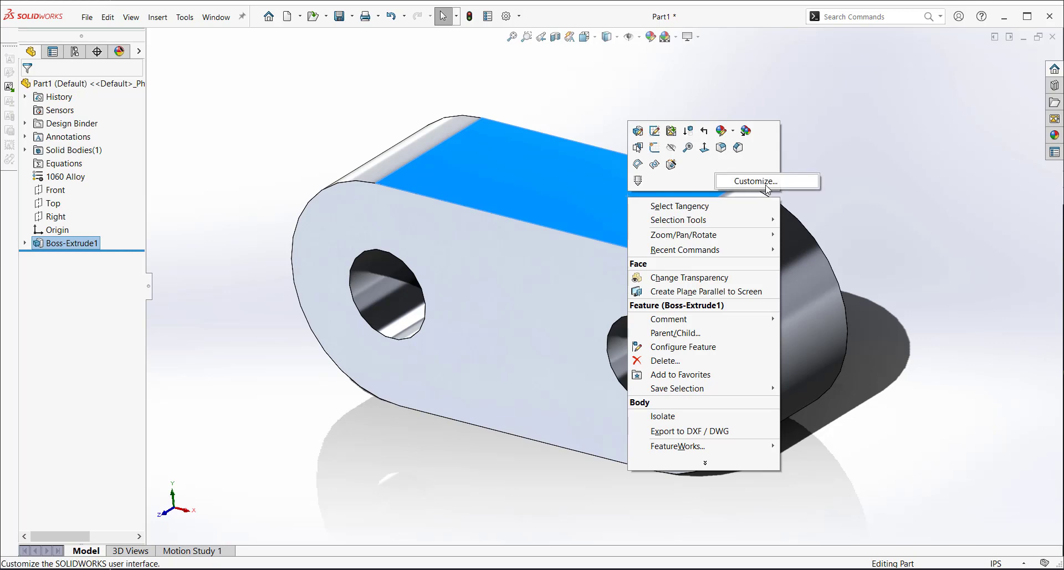
pyautogui.click(769, 184)
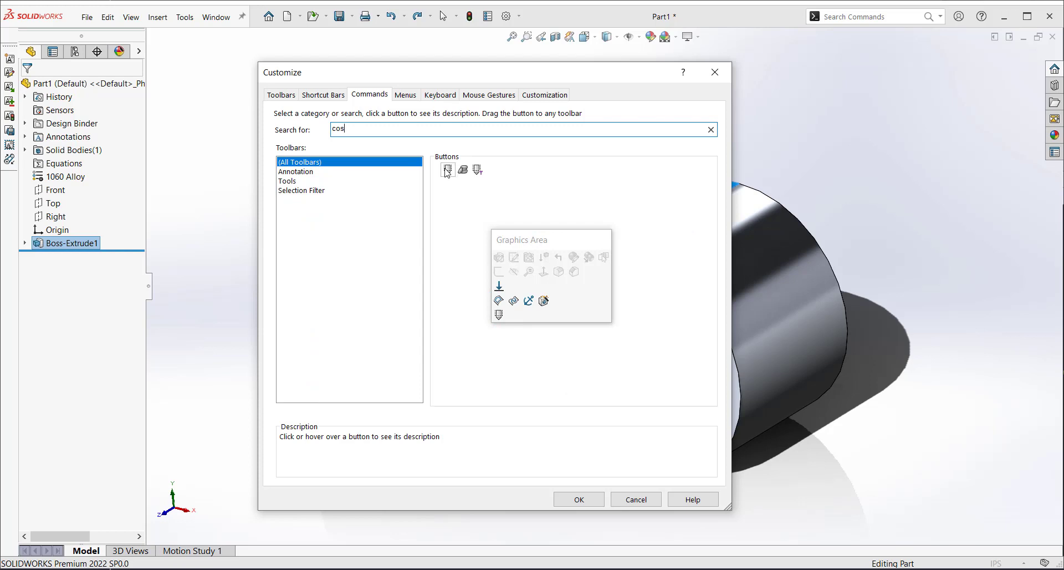
pyautogui.moveTo(447, 170)
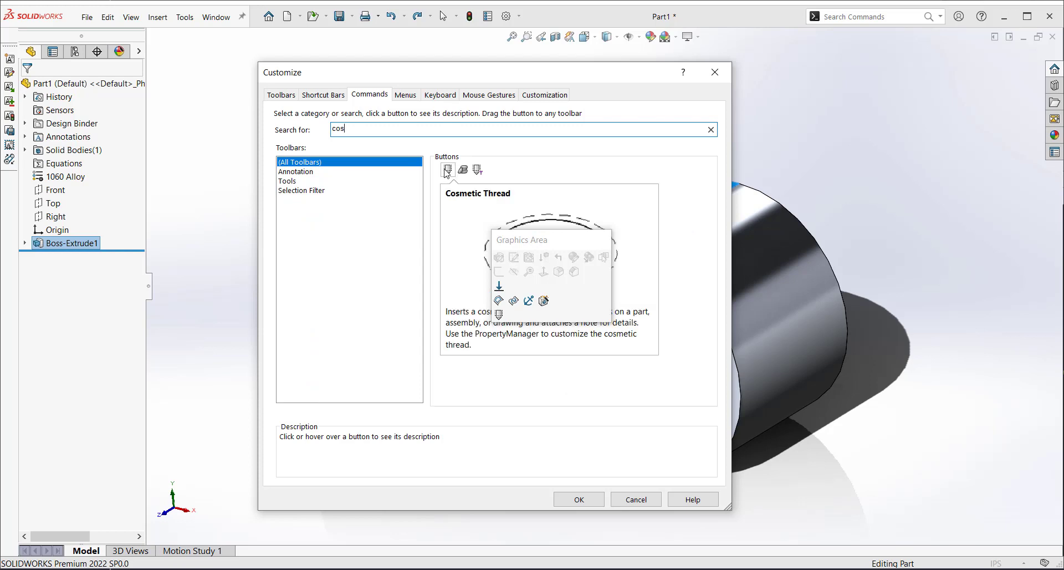
pyautogui.moveTo(447, 171); pyautogui.dragTo(499, 315)
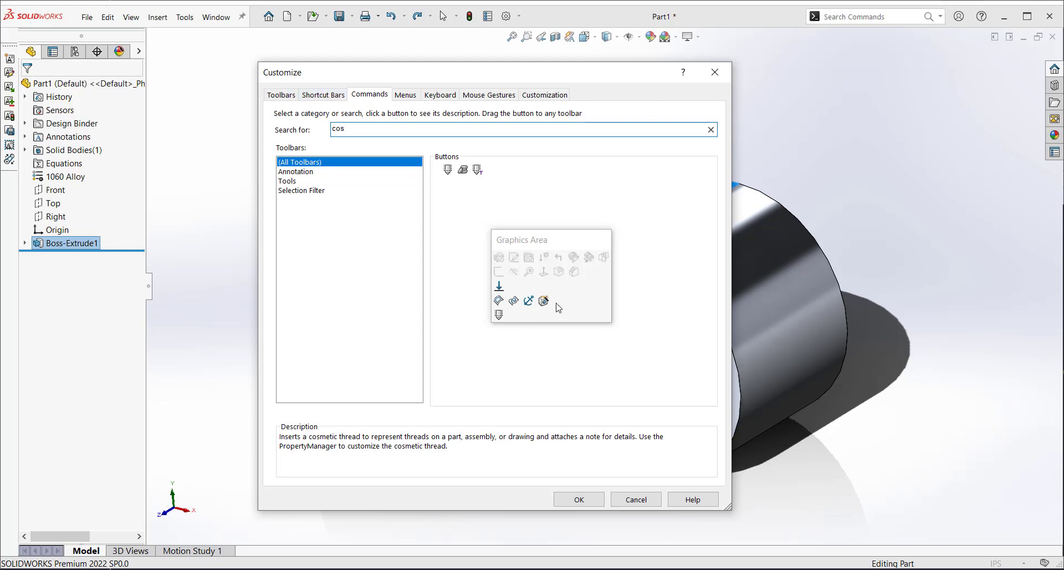
# Step: Search the commands for "normal", try to add Normal To to the graphics area context toolbar, and check it on the link's upper flat face
pyautogui.doubleClick(356, 130)
pyautogui.write('normal')
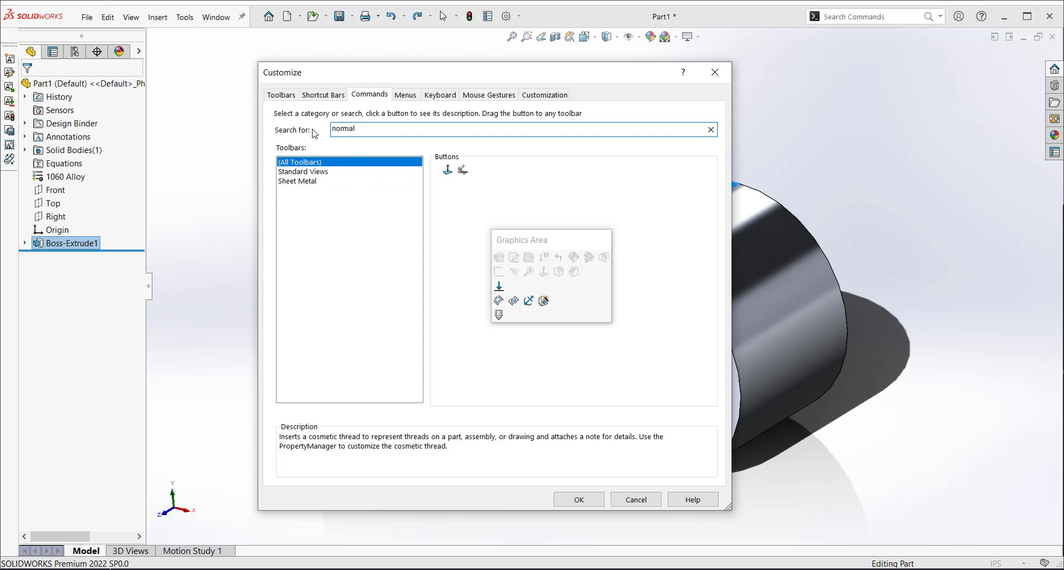
pyautogui.click(446, 170)
pyautogui.moveTo(446, 172); pyautogui.dragTo(512, 290)
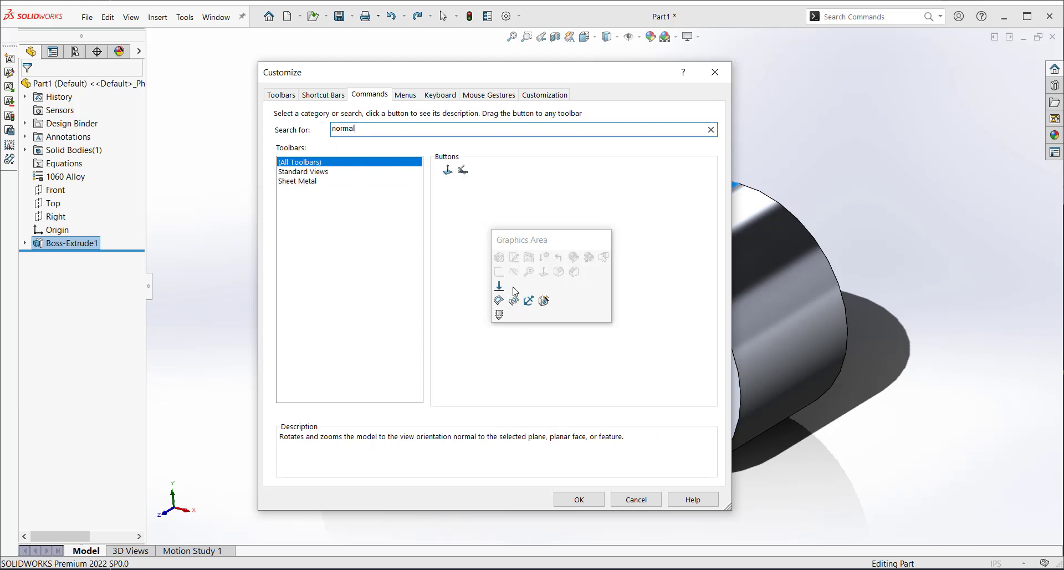
pyautogui.moveTo(448, 174); pyautogui.dragTo(520, 322)
pyautogui.click(579, 499)
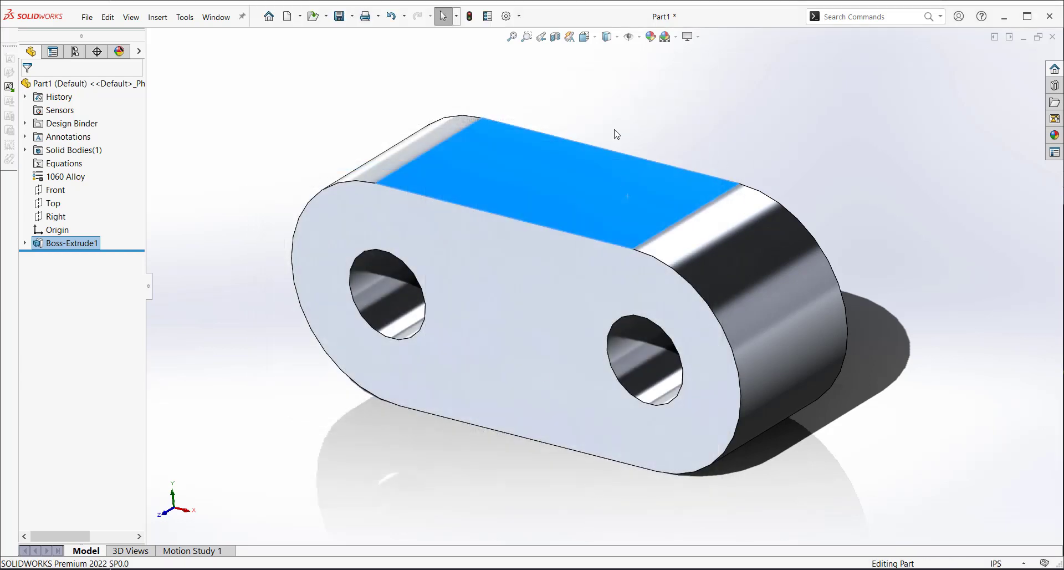
pyautogui.rightClick(623, 188)
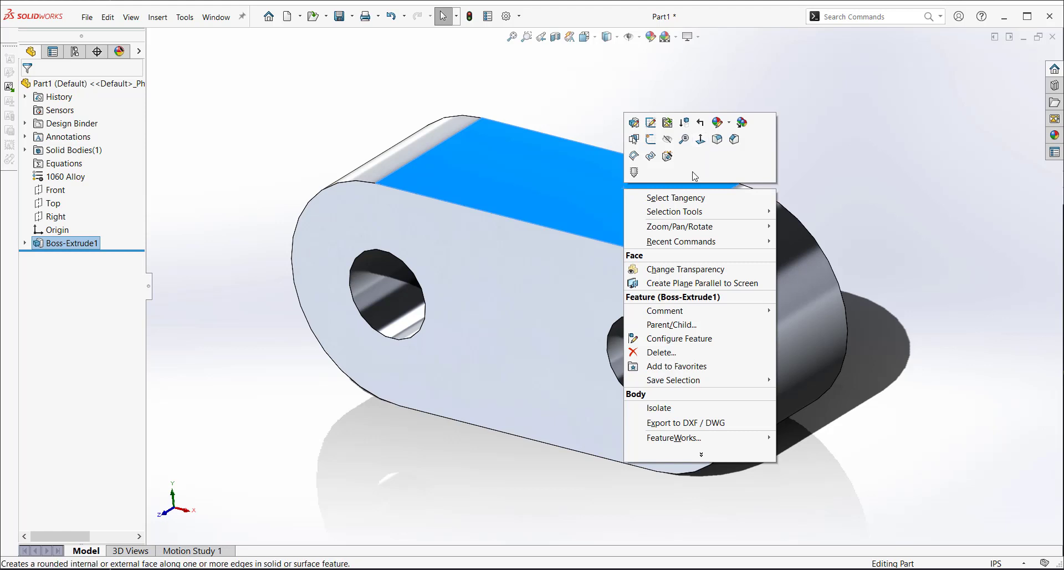
pyautogui.click(460, 471)
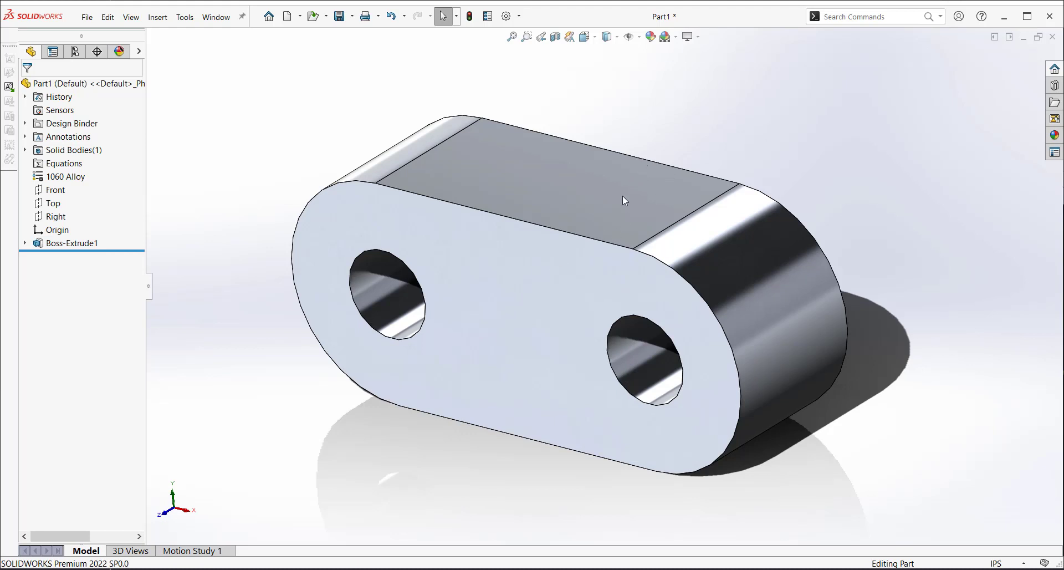
# Step: Open Sketch2 of the extruded link for editing through the selection breadcrumbs of its upper flat face
pyautogui.press('s')
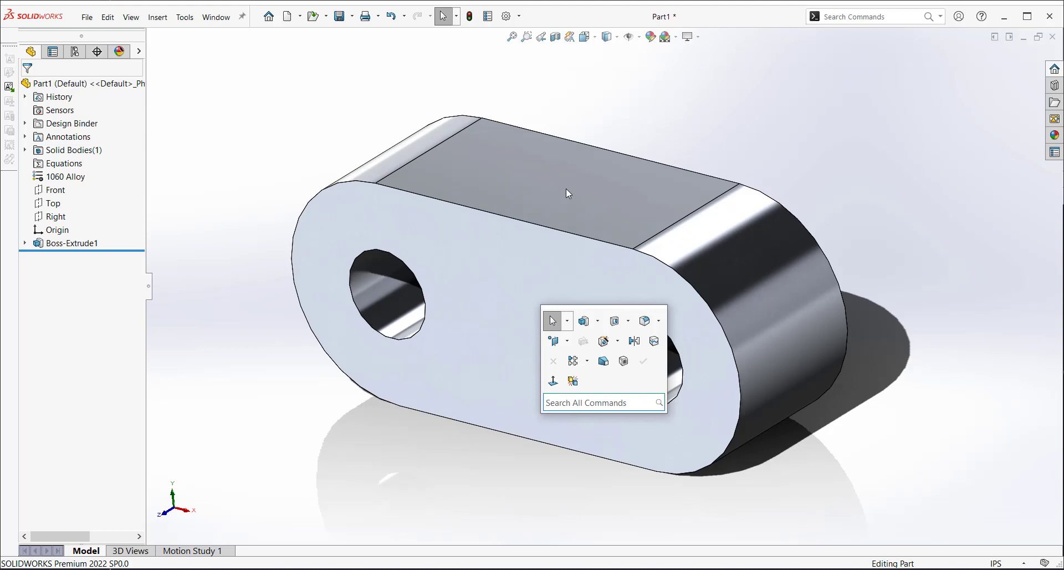
pyautogui.click(600, 197)
pyautogui.click(701, 230)
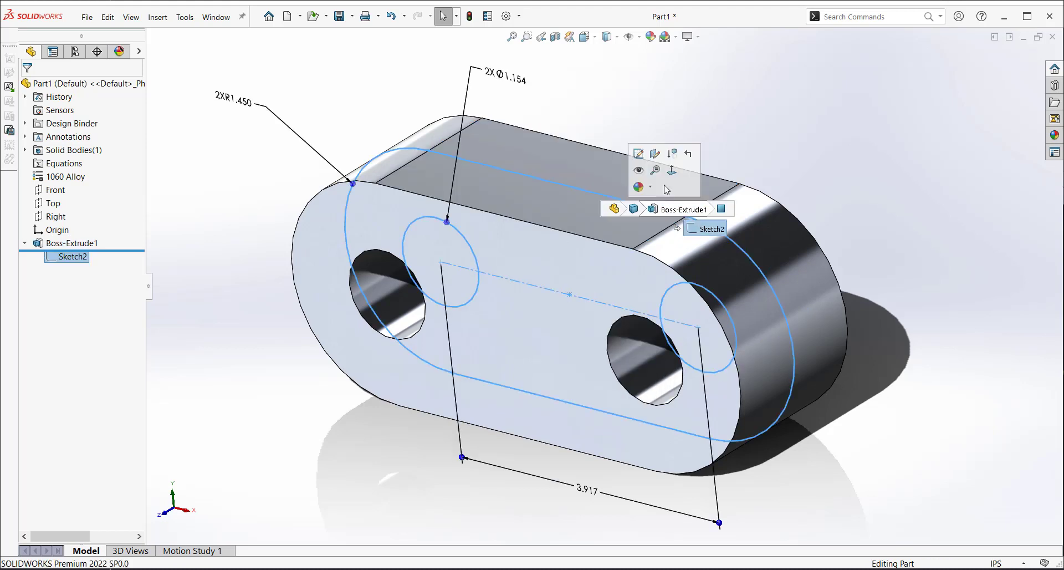
pyautogui.click(638, 155)
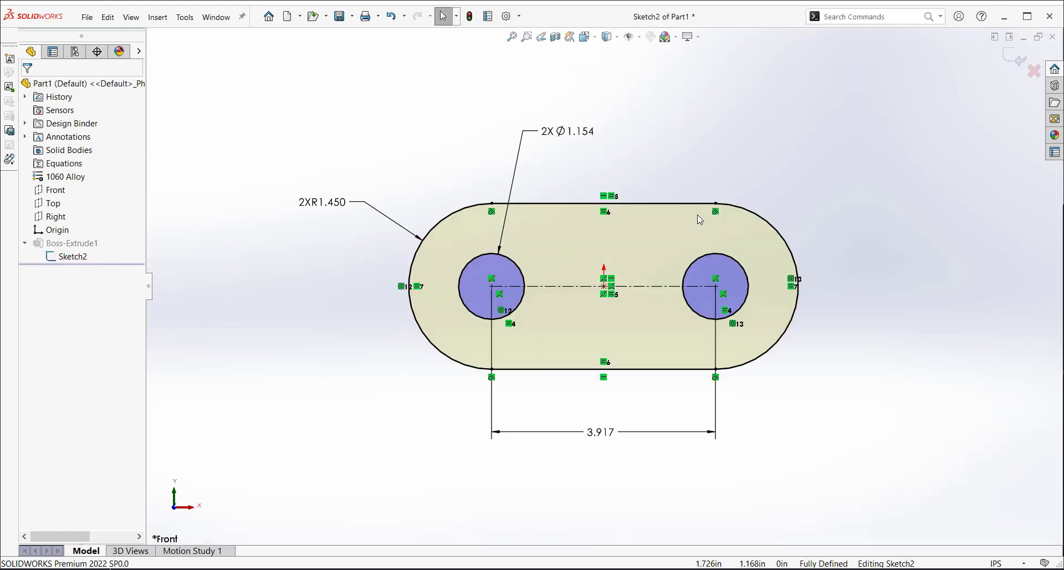
pyautogui.press('s')
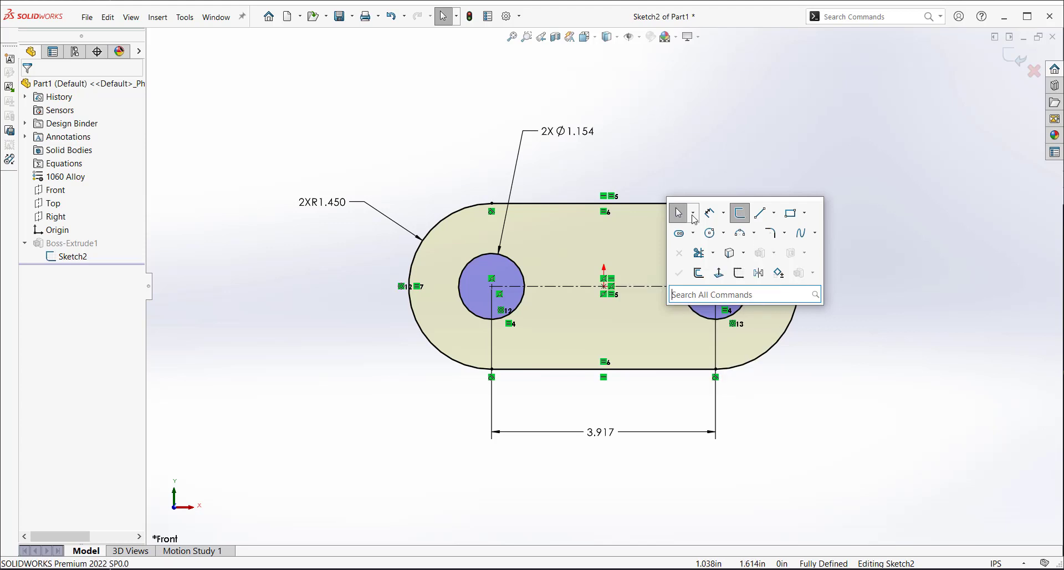
pyautogui.rightClick(811, 253)
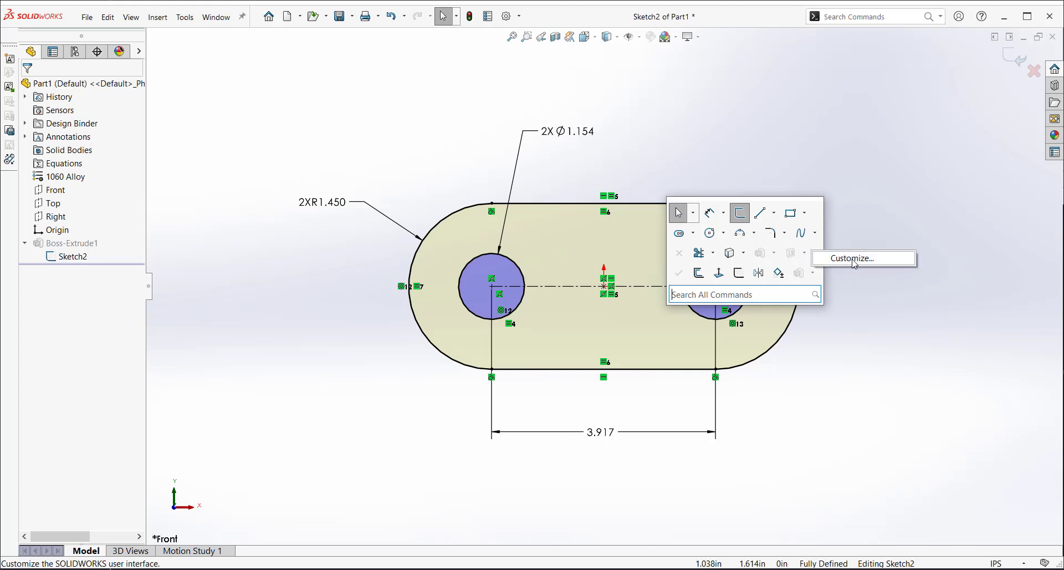
pyautogui.click(855, 258)
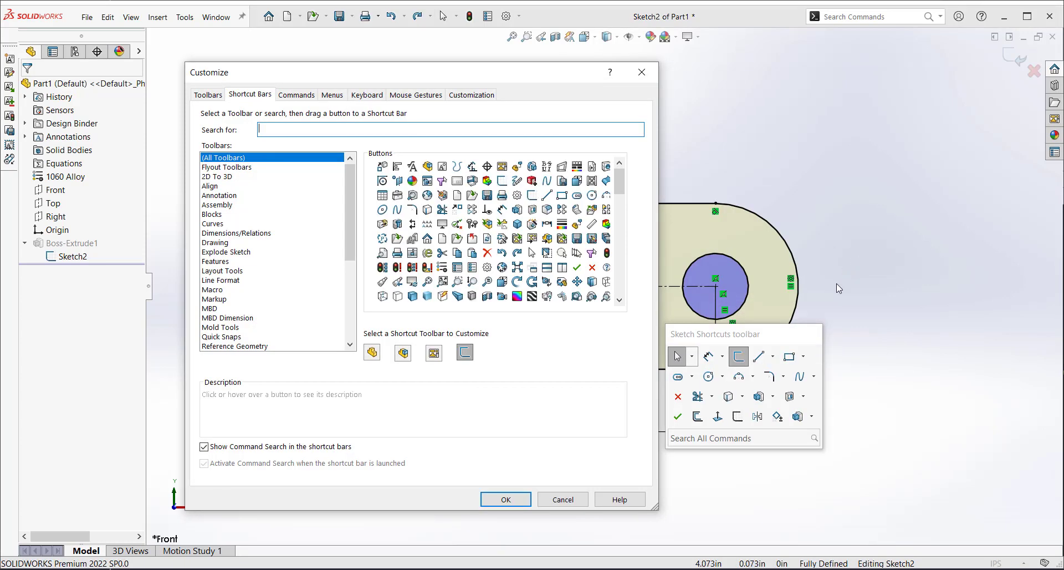
pyautogui.click(563, 498)
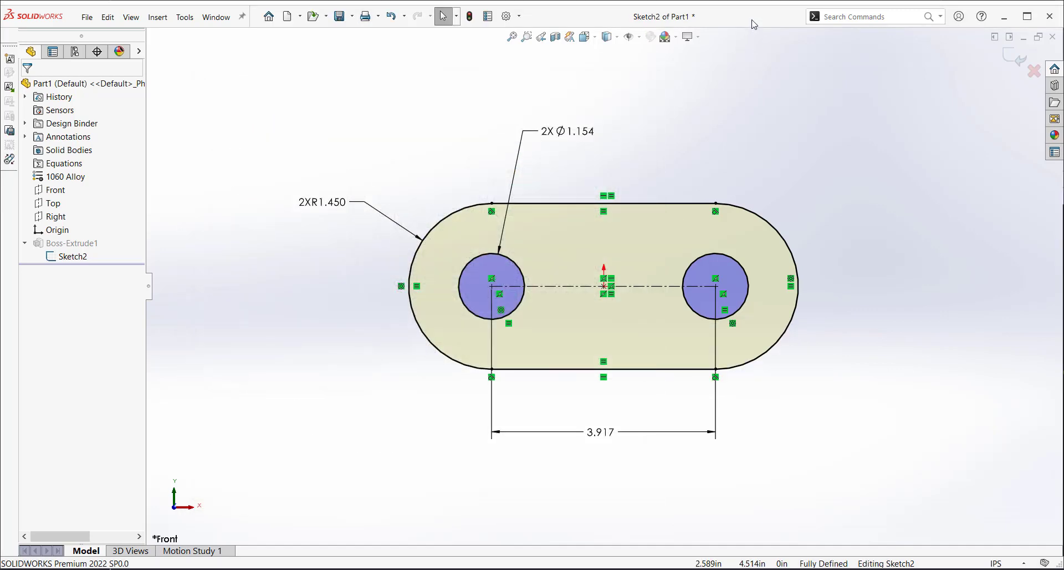
# Step: Remove the last command flyout from the bottom row of the Sketch shortcut bar and close the customization settings
pyautogui.rightClick(753, 25)
pyautogui.click(792, 58)
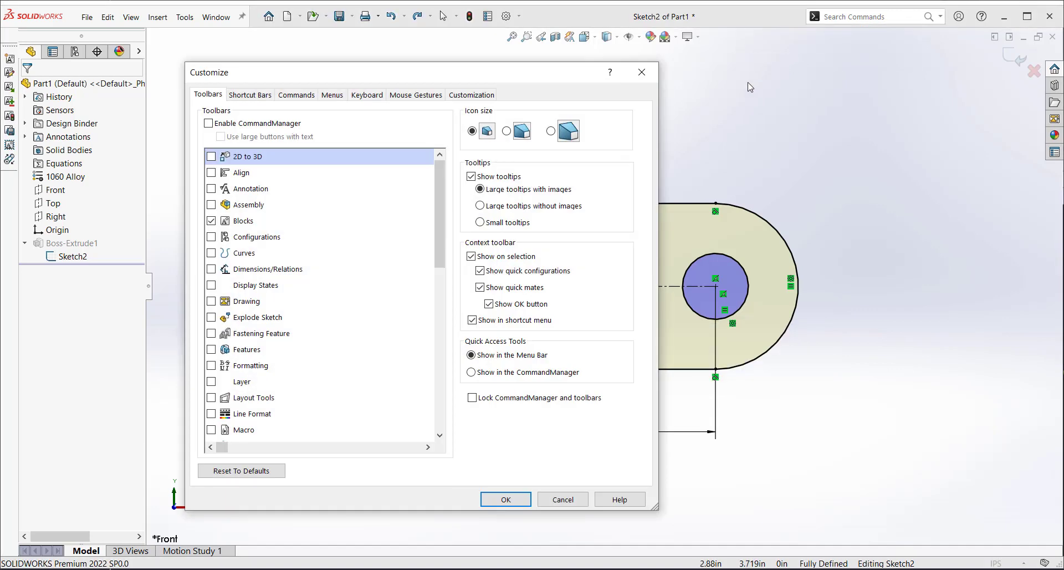
pyautogui.click(250, 94)
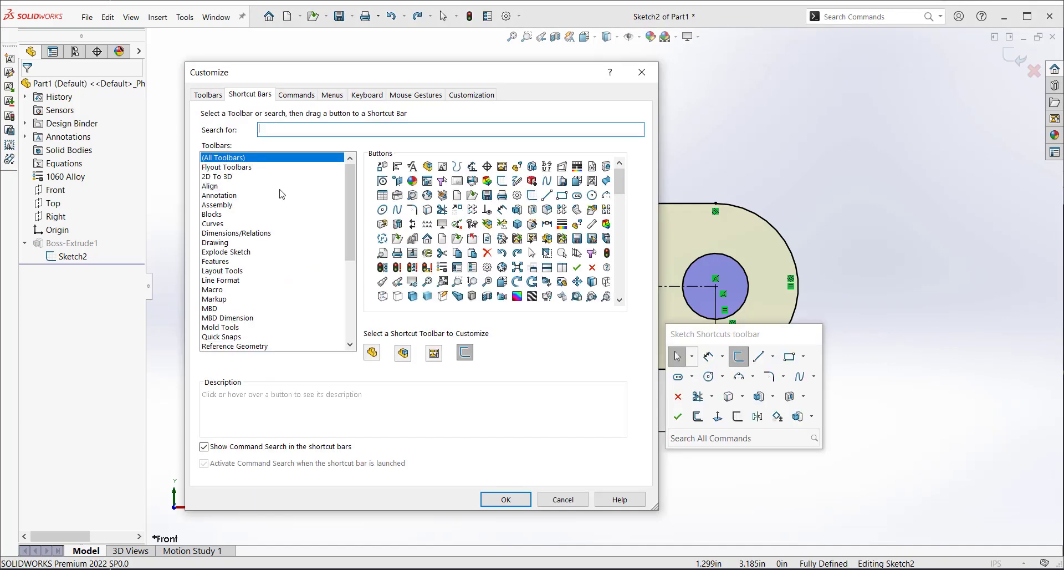
pyautogui.moveTo(397, 65); pyautogui.dragTo(342, 45)
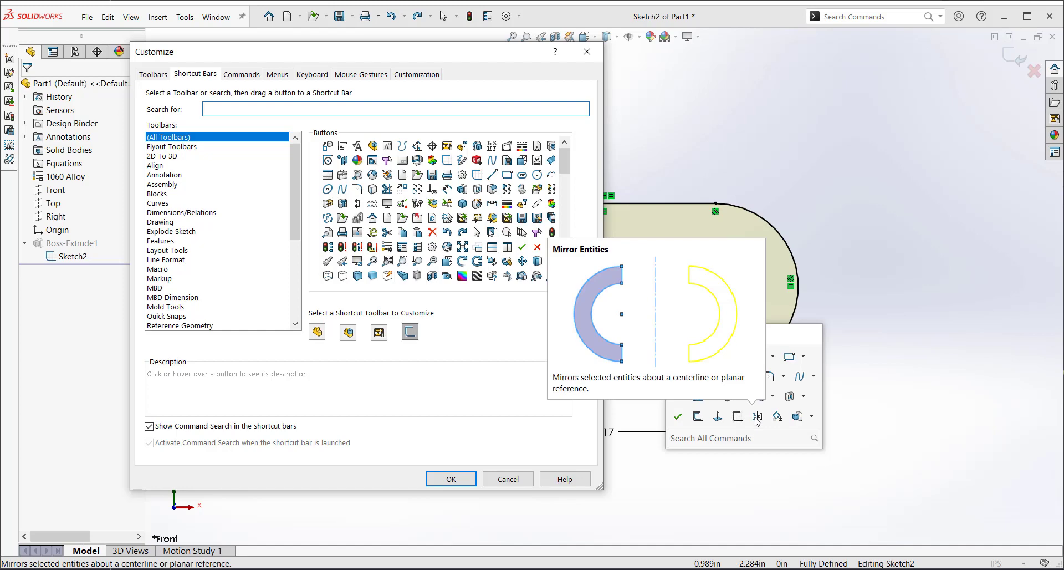
pyautogui.click(798, 416)
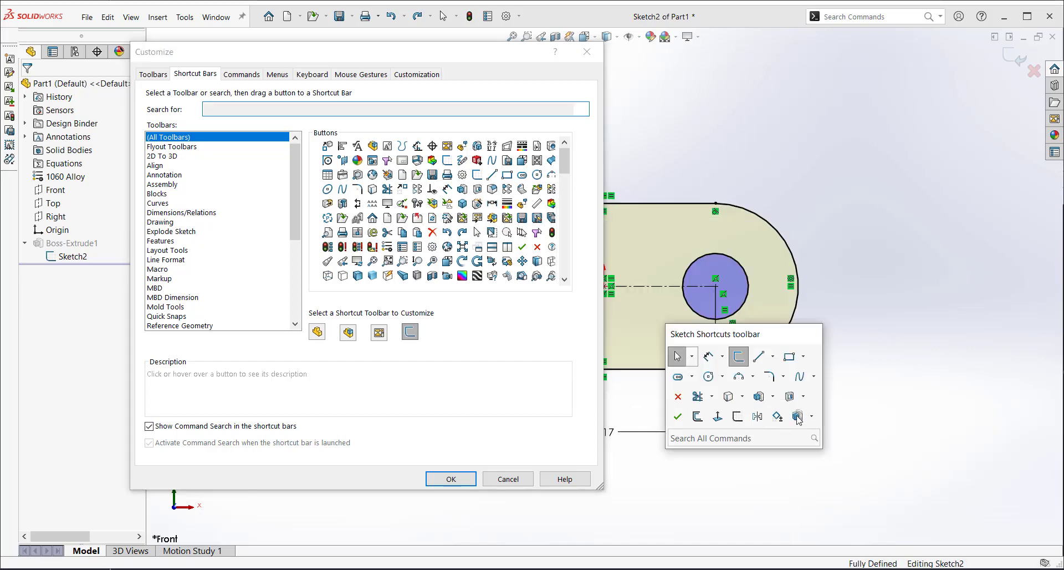
pyautogui.moveTo(506, 235); pyautogui.dragTo(505, 235)
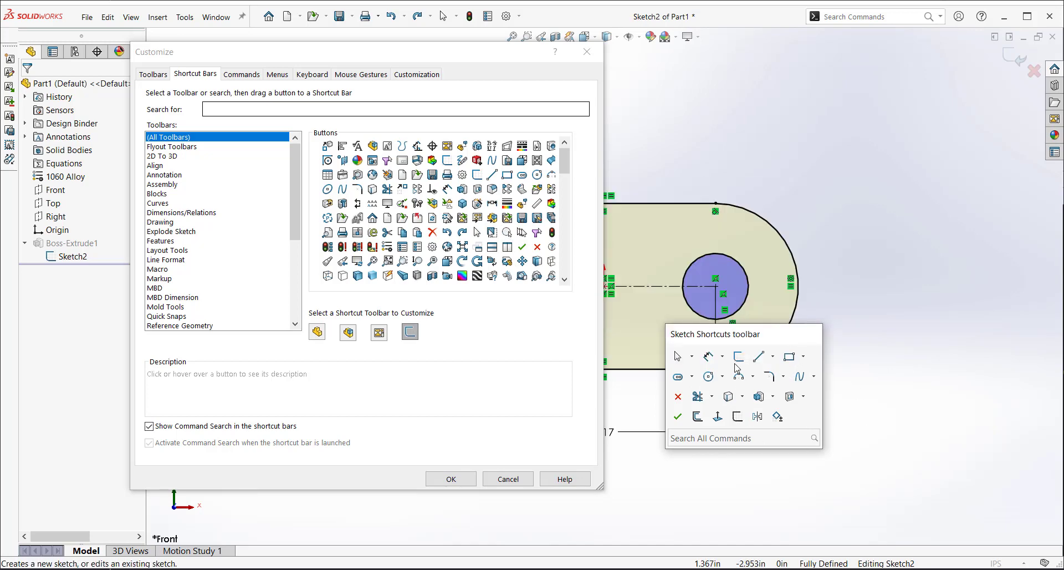
pyautogui.click(508, 478)
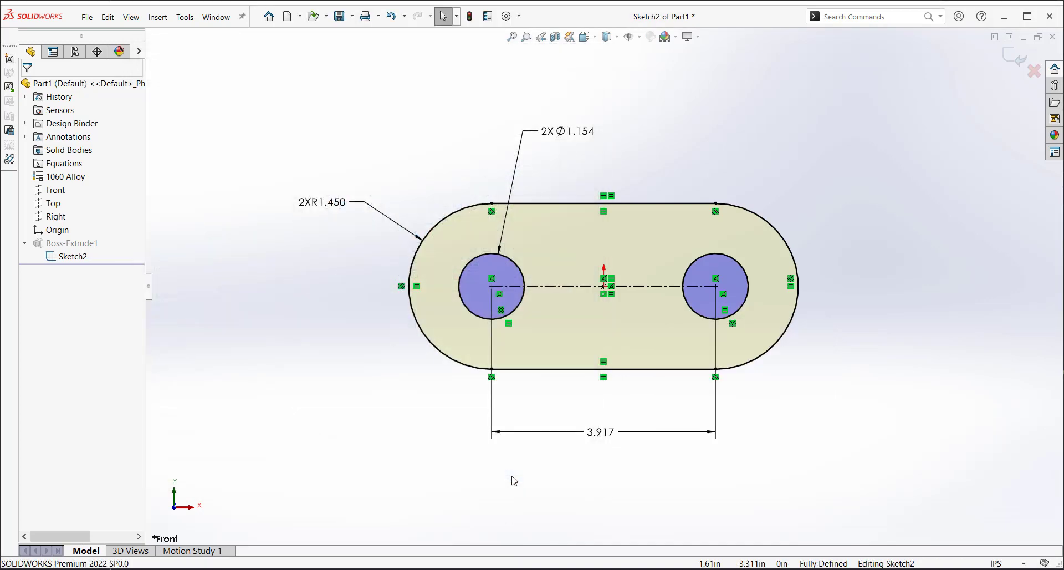
# Step: Search all commands for "mirr" from the sketch shortcut bar, add a mirror command to the bar, and clear the search
pyautogui.press('s')
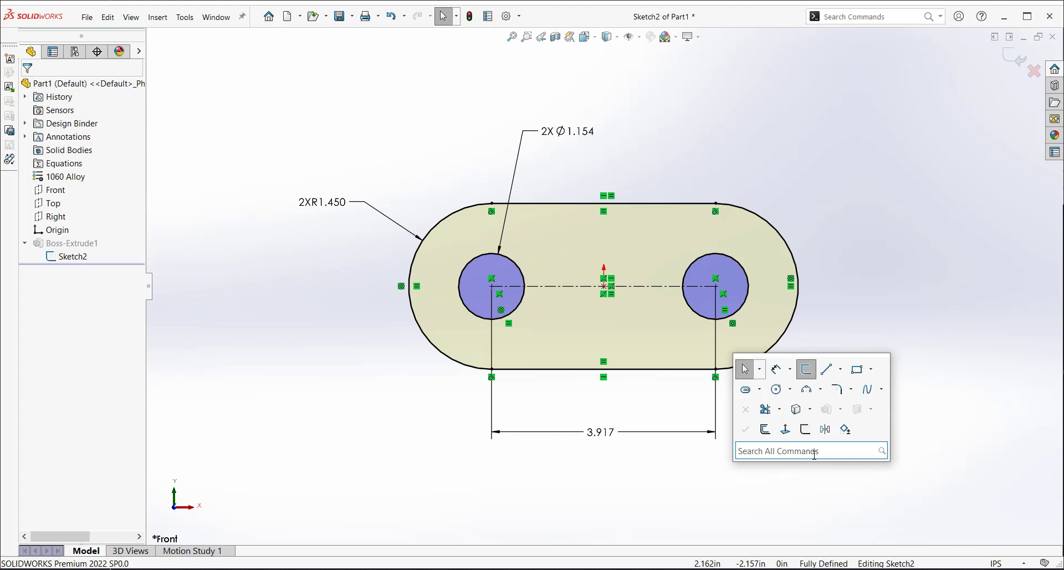
pyautogui.write('mirr')
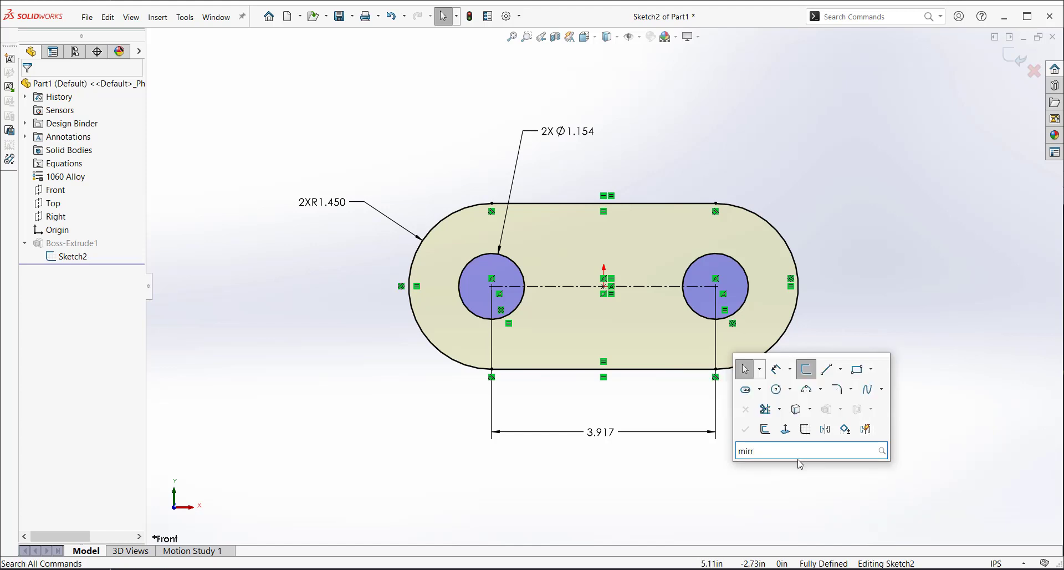
pyautogui.press('BackSpace')
pyautogui.press('BackSpace')
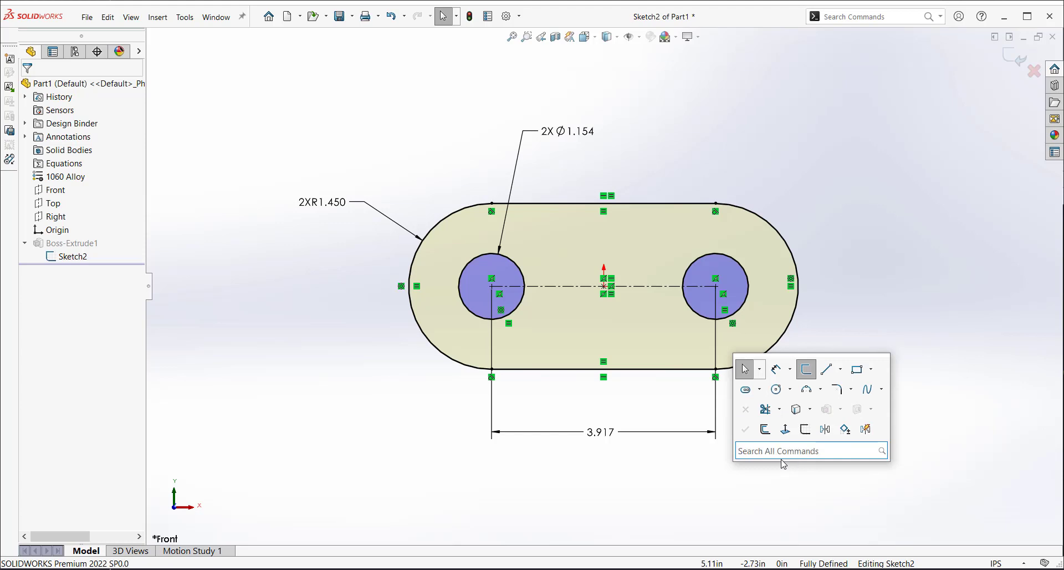
# Step: Open the Part shortcut bar for customization and search the available commands for "ok" and "cancel"
pyautogui.rightClick(885, 419)
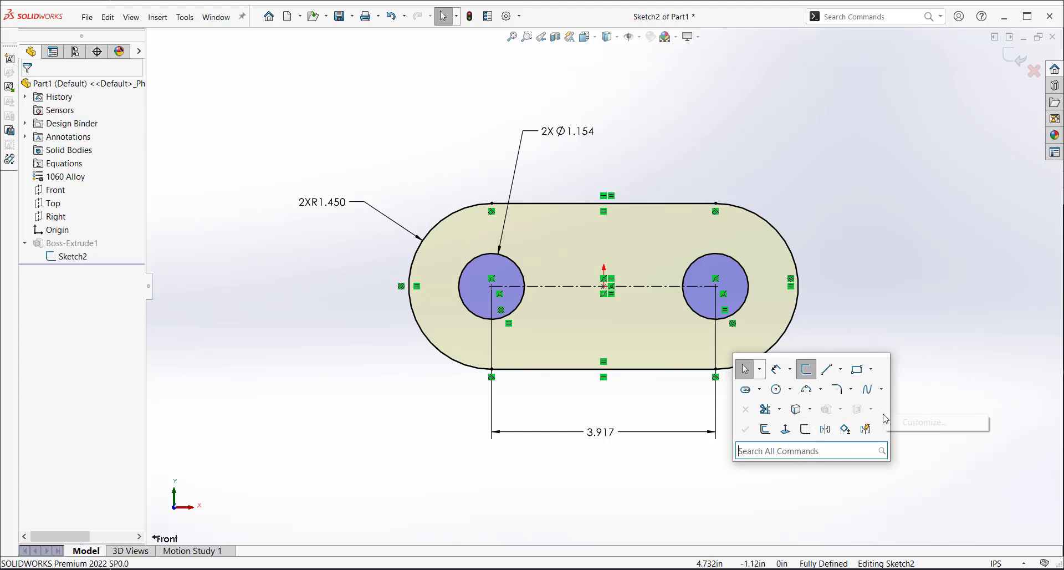
pyautogui.click(920, 424)
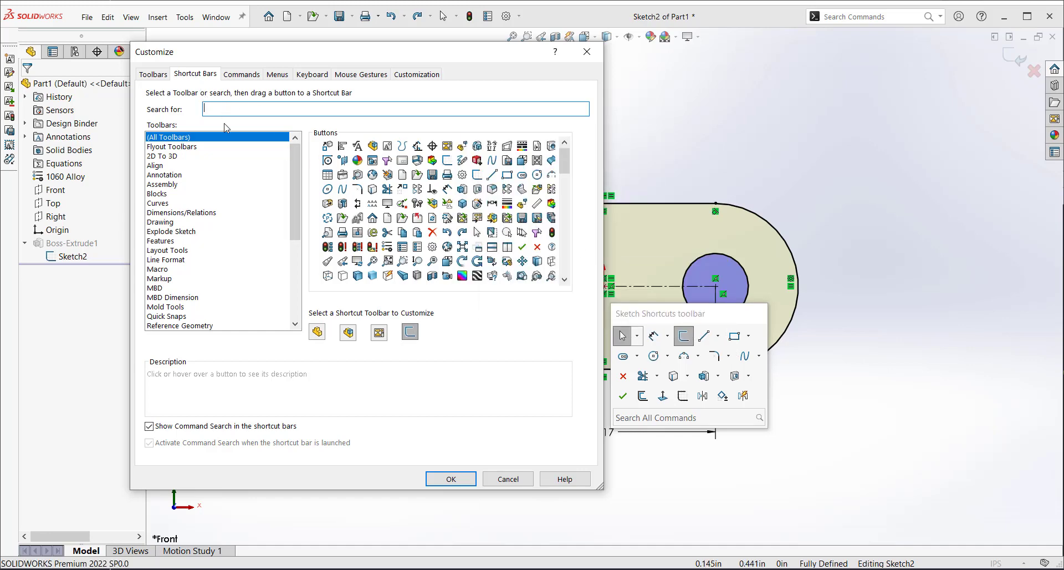
pyautogui.click(317, 332)
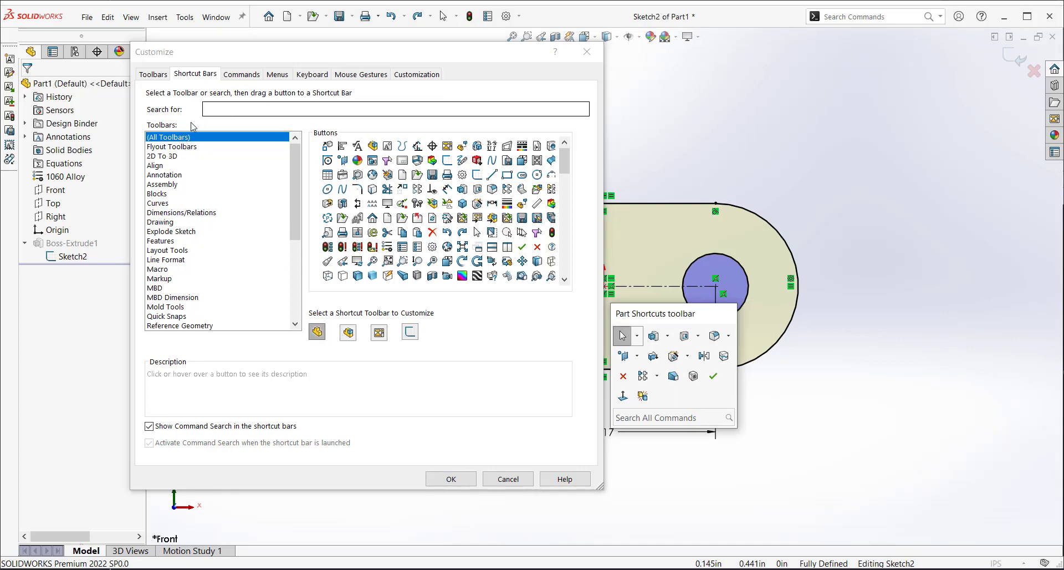
pyautogui.click(218, 109)
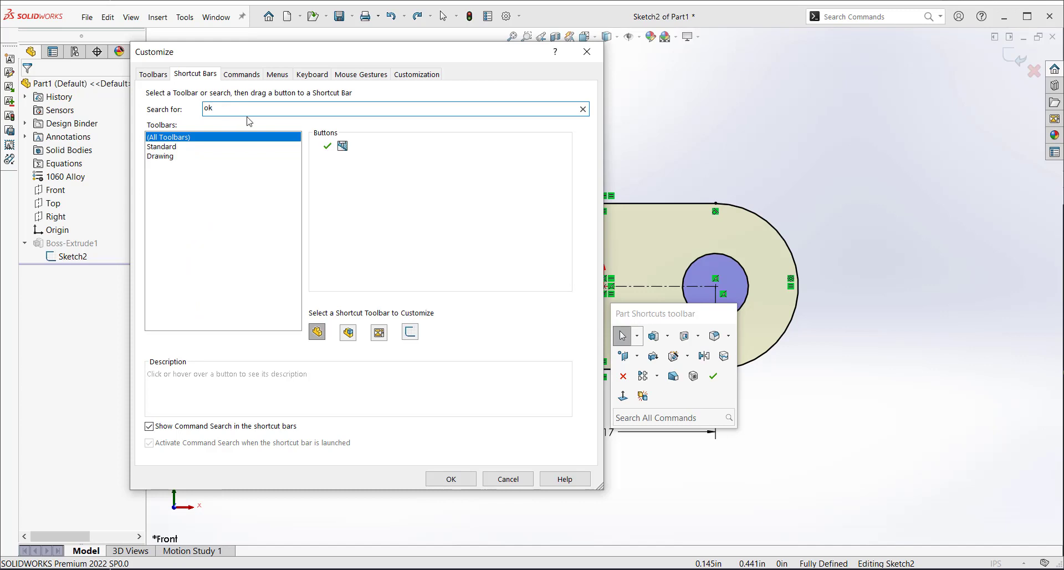
pyautogui.write('cancle')
pyautogui.press('BackSpace')
pyautogui.press('BackSpace')
pyautogui.write('el;')
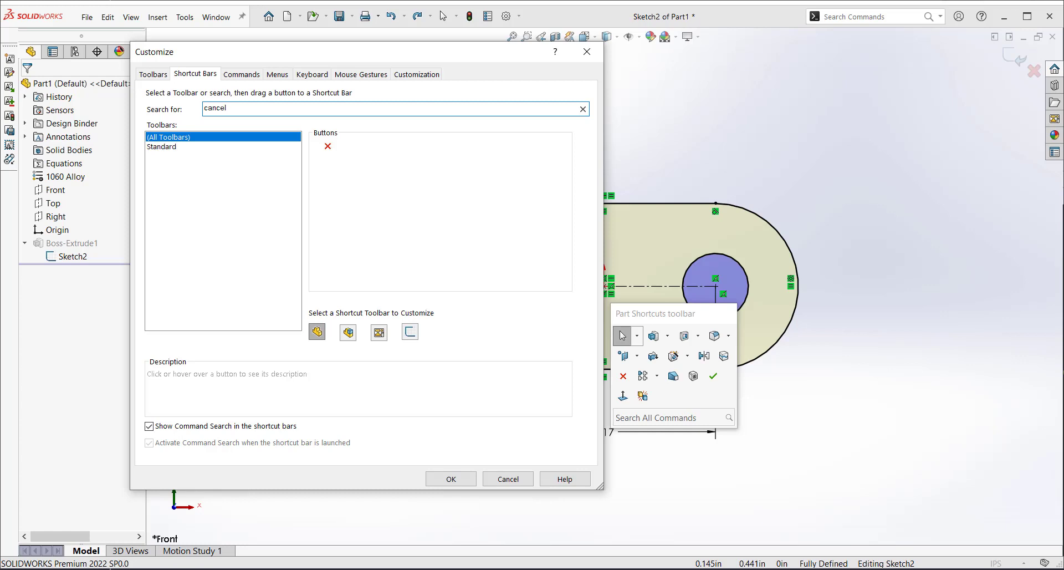
# Step: Search the commands for "measure", add Measure to the Part shortcut bar, widen the bar, and accept the customization
pyautogui.moveTo(227, 109); pyautogui.dragTo(191, 114)
pyautogui.moveTo(247, 111); pyautogui.dragTo(190, 106)
pyautogui.write('meas')
pyautogui.moveTo(327, 145); pyautogui.dragTo(668, 394)
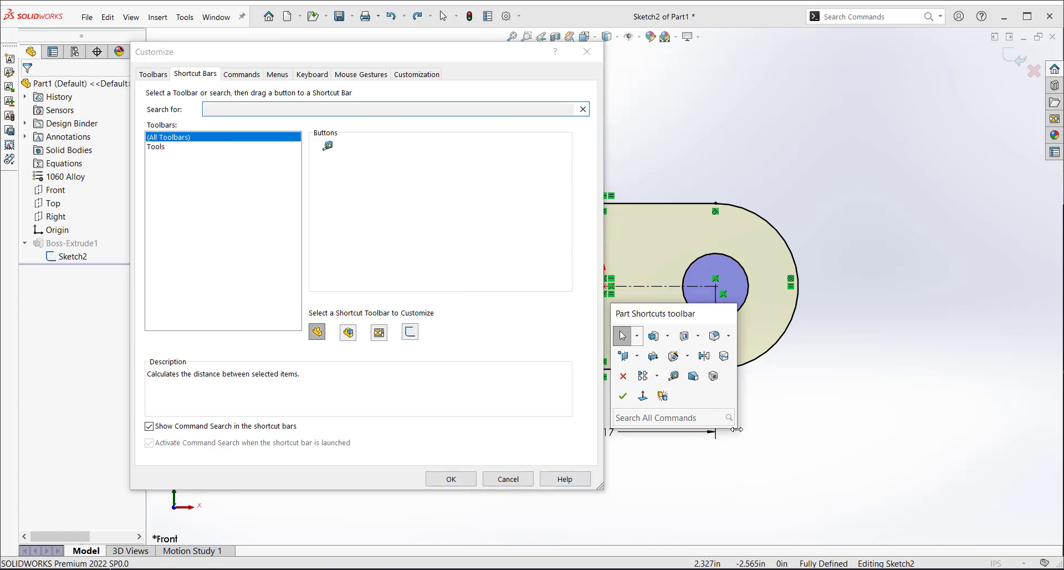
pyautogui.click(712, 398)
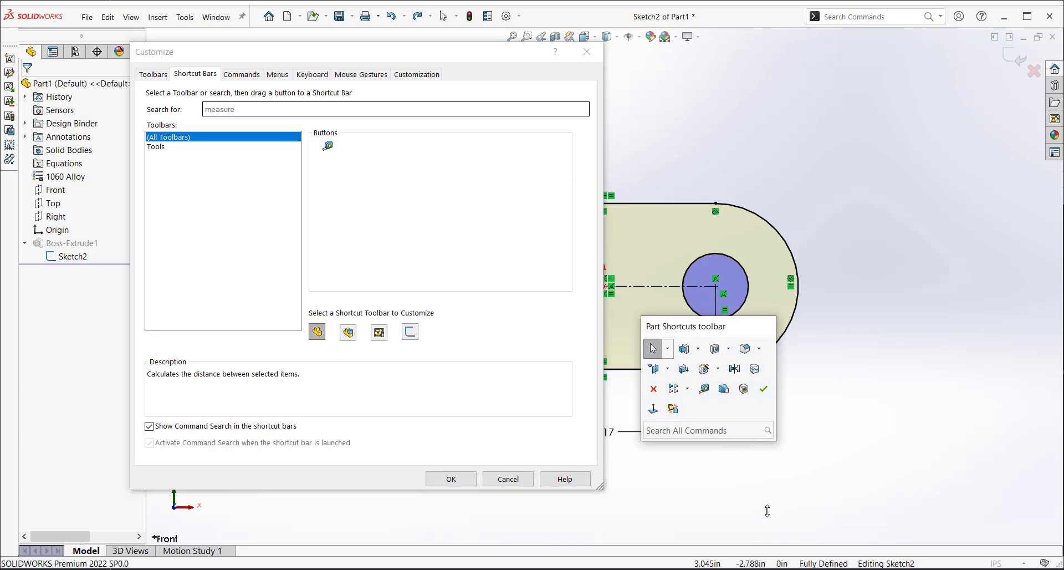
pyautogui.click(452, 479)
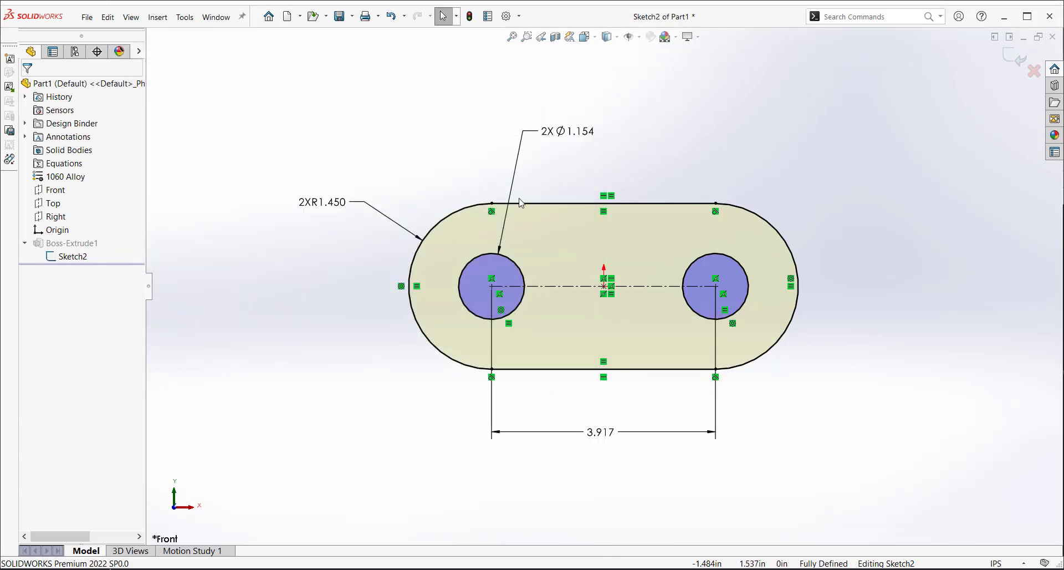
# Step: Resize the Sketch shortcut bar to a narrower, taller layout and close the customization settings
pyautogui.press('s')
pyautogui.rightClick(812, 177)
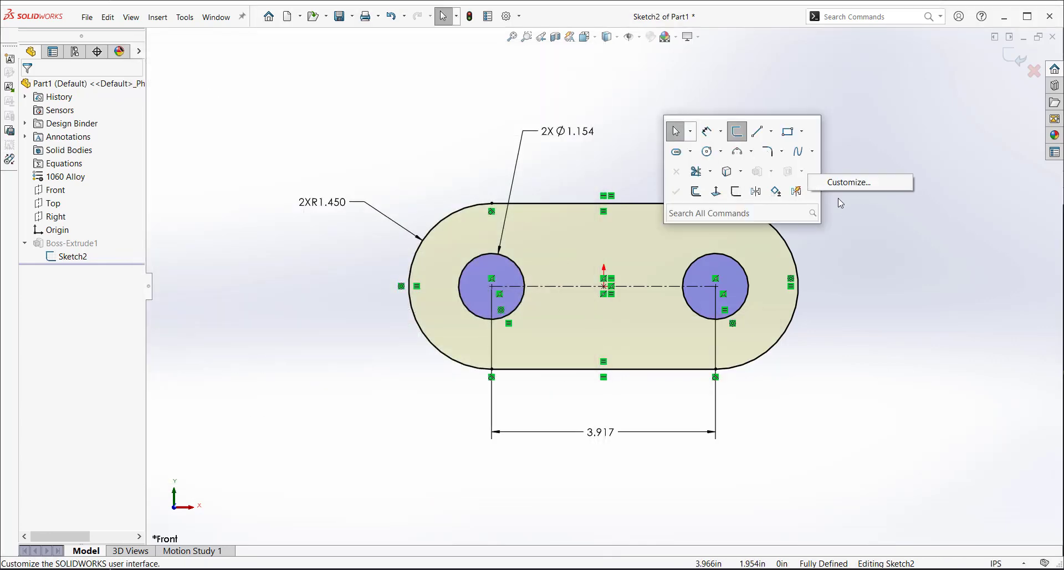
pyautogui.click(841, 182)
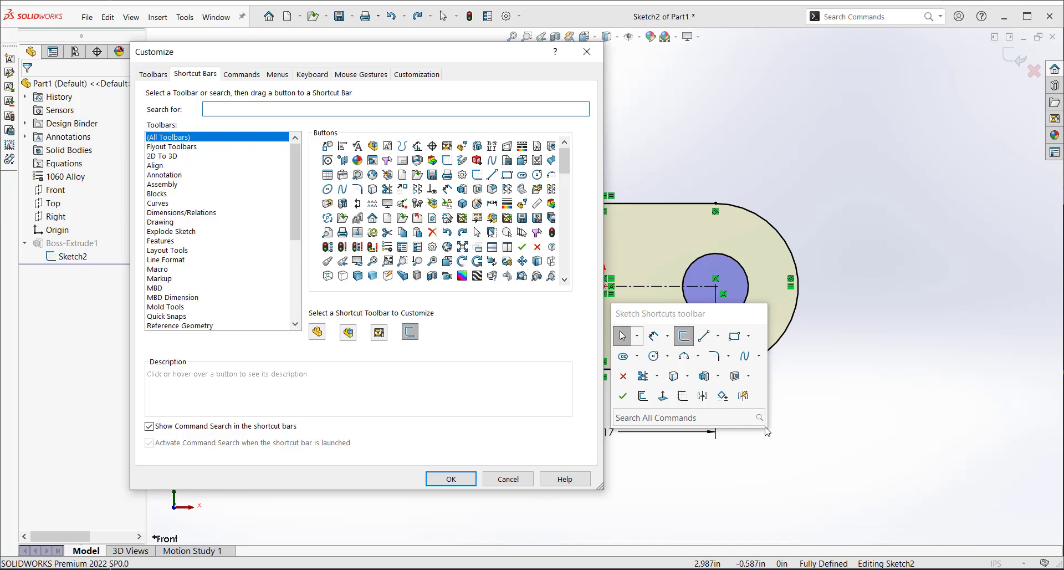
pyautogui.moveTo(772, 424)
pyautogui.mouseDown()
pyautogui.moveTo(767, 450)
pyautogui.moveTo(785, 475)
pyautogui.moveTo(859, 405)
pyautogui.moveTo(684, 390)
pyautogui.moveTo(716, 385)
pyautogui.mouseUp()
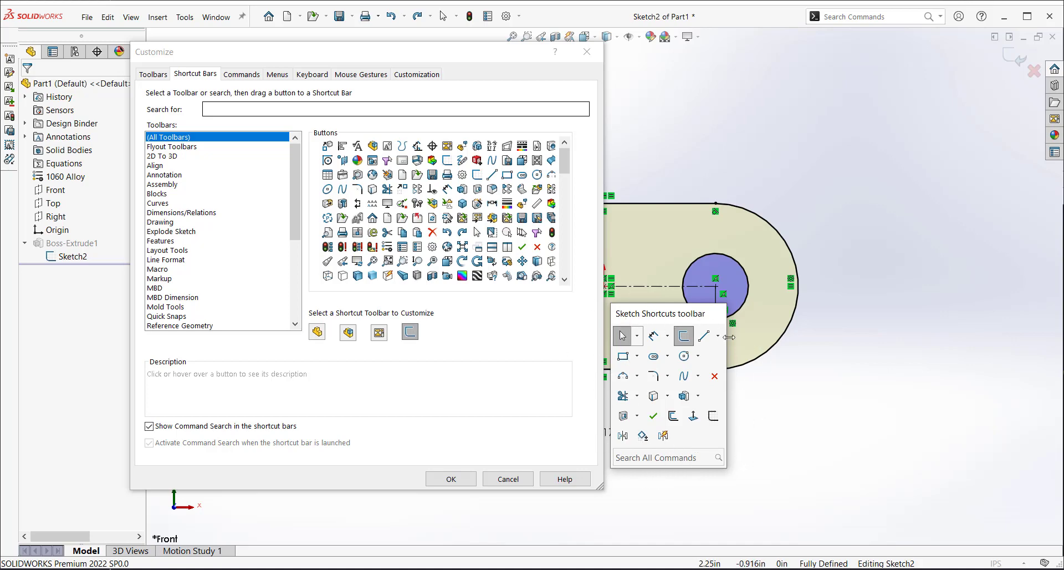
pyautogui.click(508, 479)
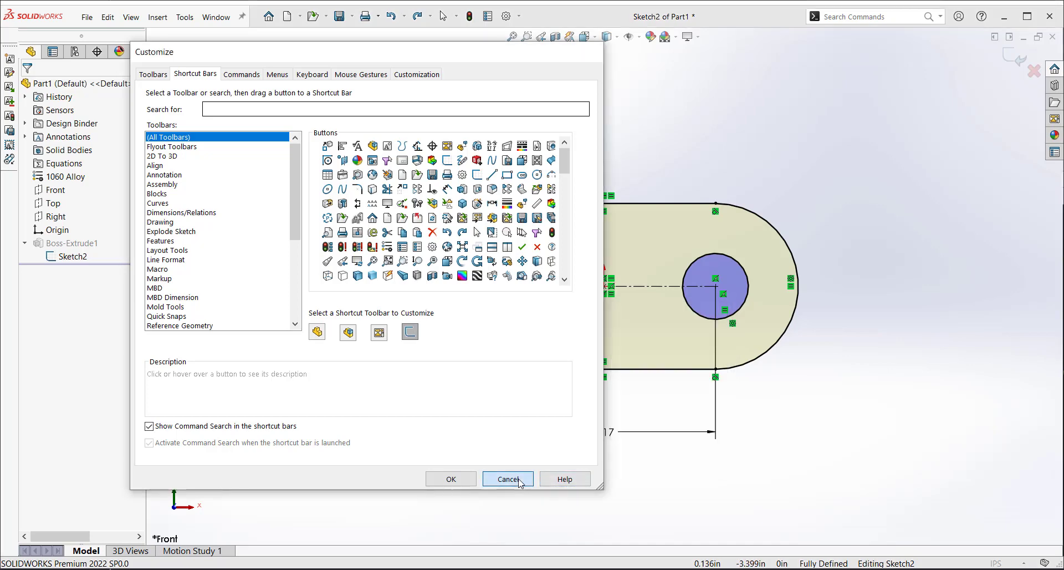
# Step: Exit editing of Sketch2 and return to the extruded link
pyautogui.scroll(2, 641, 284)
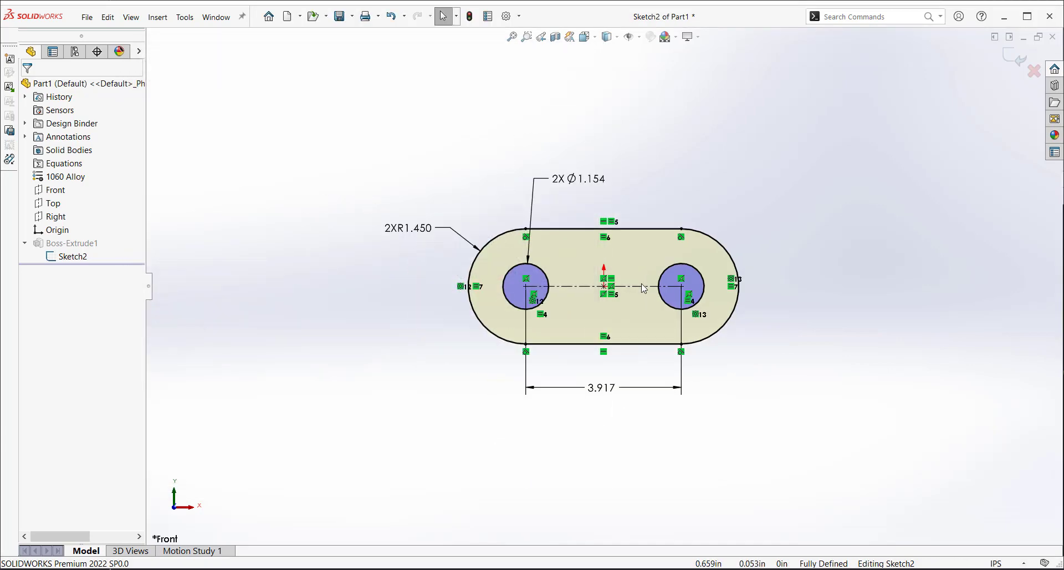
pyautogui.scroll(-2, 630, 288)
pyautogui.scroll(-2, 630, 288)
pyautogui.scroll(2, 626, 283)
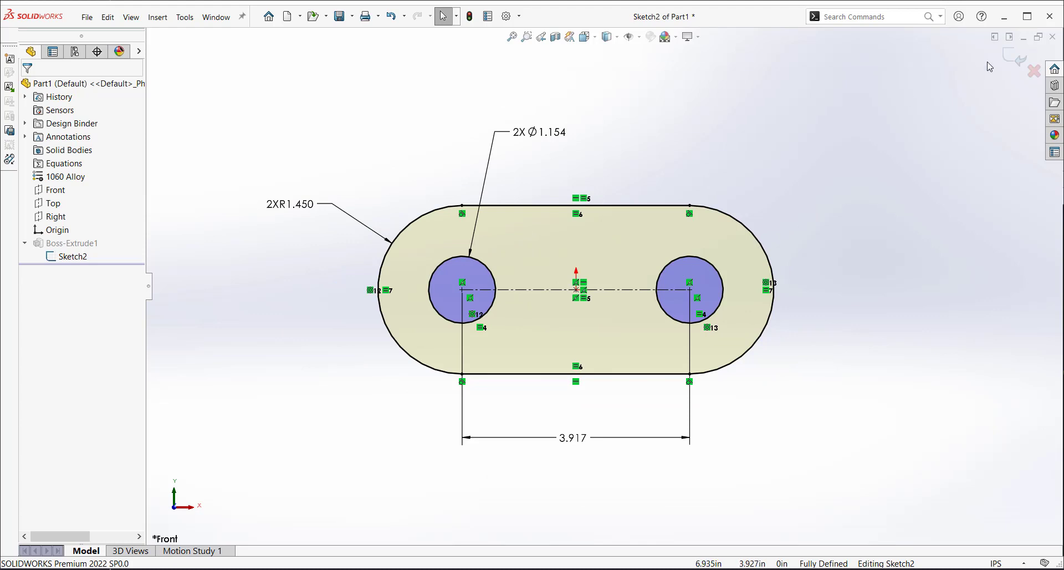
pyautogui.click(1014, 57)
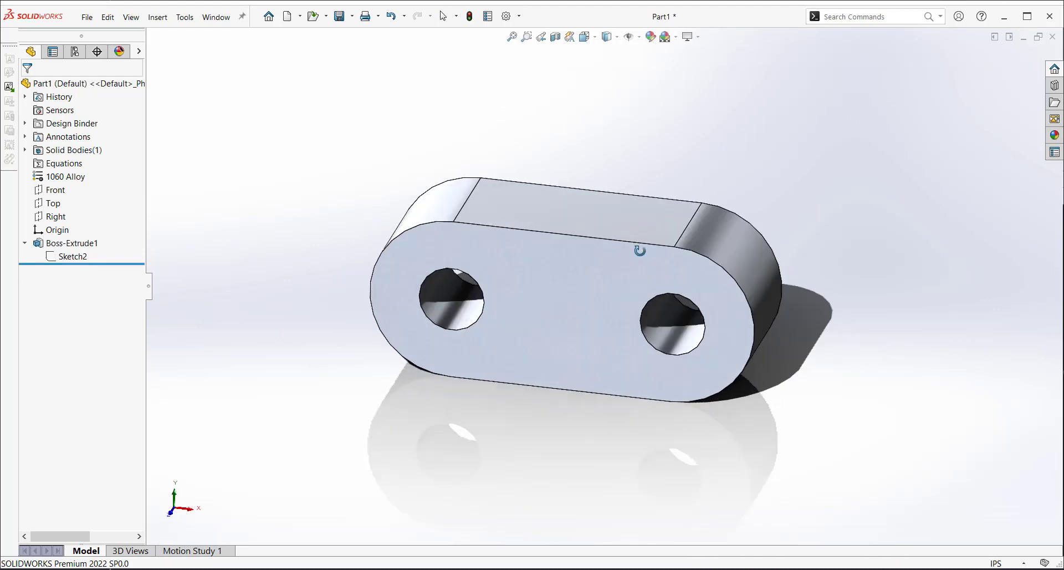
pyautogui.click(569, 205)
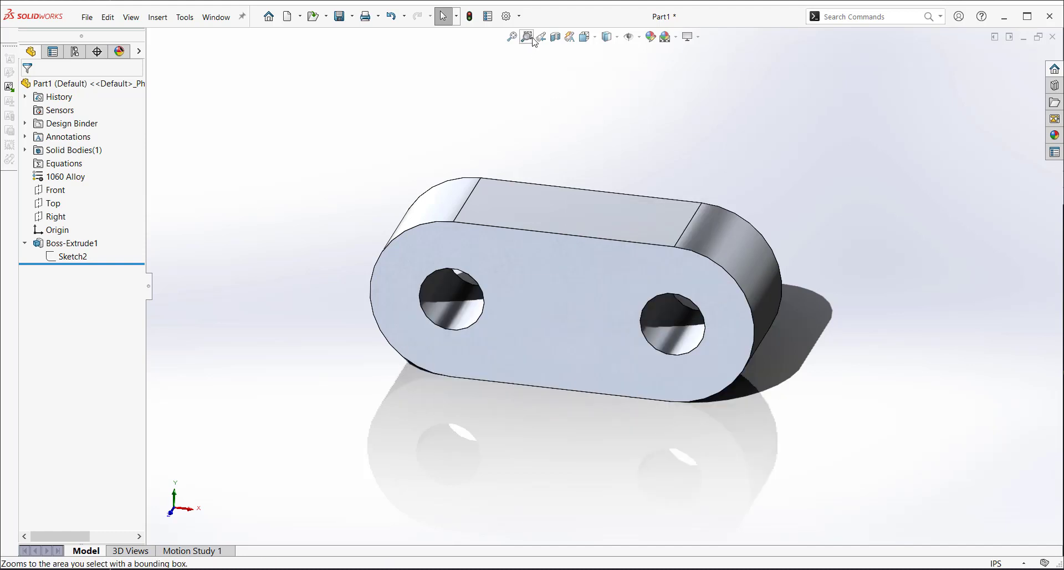
# Step: Examine the Assembly, Drawing and Sketch shortcut bars in the customization settings and list the Features commands available for them
pyautogui.rightClick(580, 19)
pyautogui.click(607, 58)
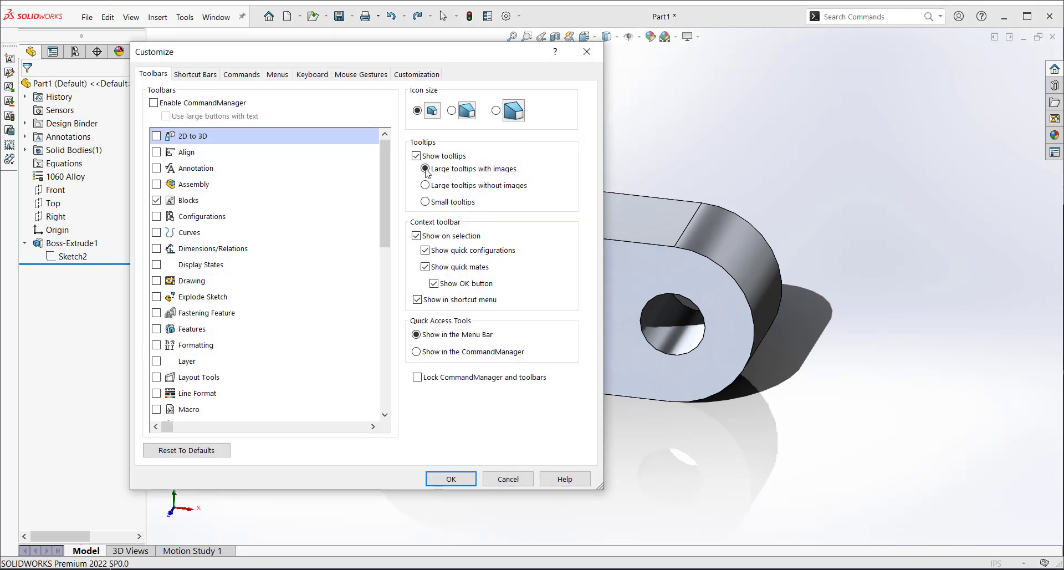
pyautogui.click(195, 74)
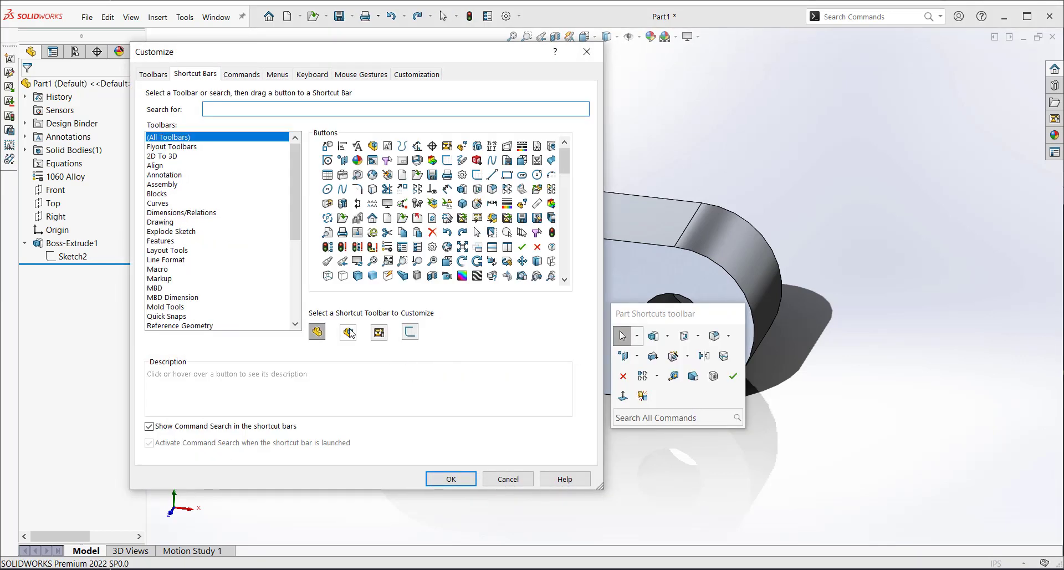
pyautogui.click(348, 331)
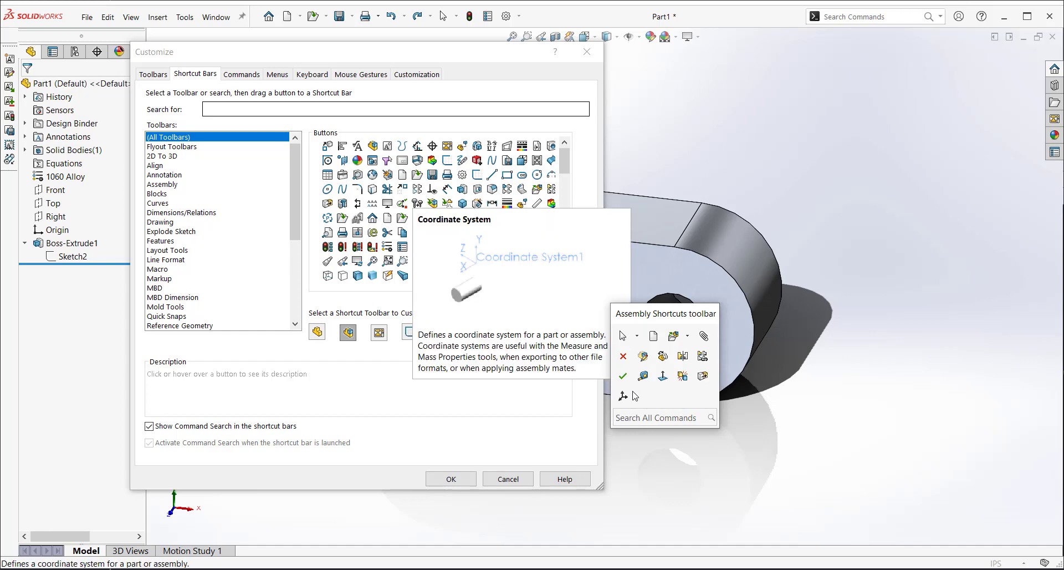
pyautogui.click(381, 333)
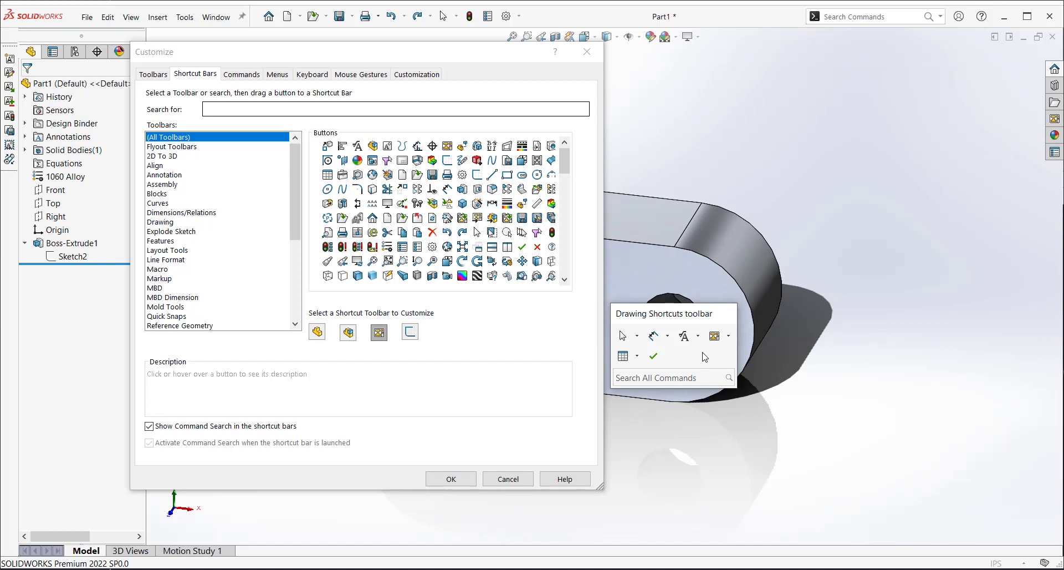
pyautogui.click(411, 333)
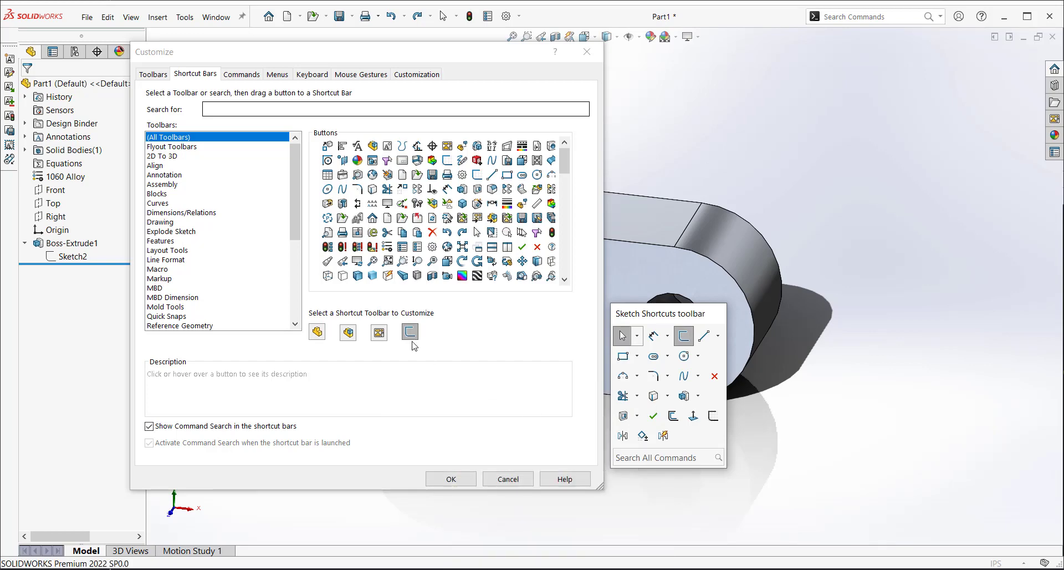
pyautogui.click(174, 241)
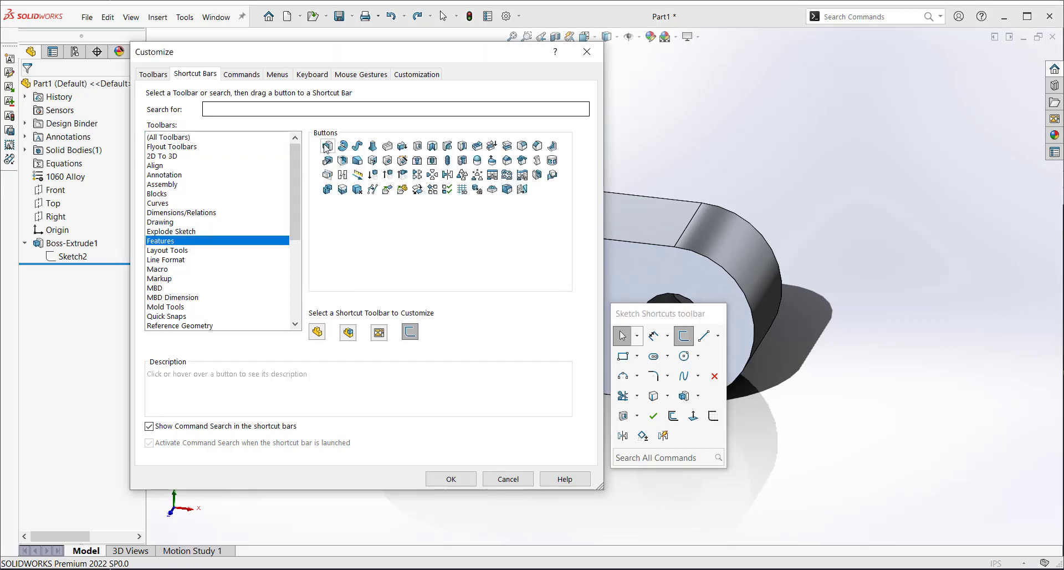
# Step: Add Extruded Boss/Base to the Sketch shortcut bar, list the Flyout Toolbars commands, and accept the customization
pyautogui.moveTo(327, 150)
pyautogui.mouseDown()
pyautogui.moveTo(642, 381)
pyautogui.moveTo(683, 436)
pyautogui.mouseUp()
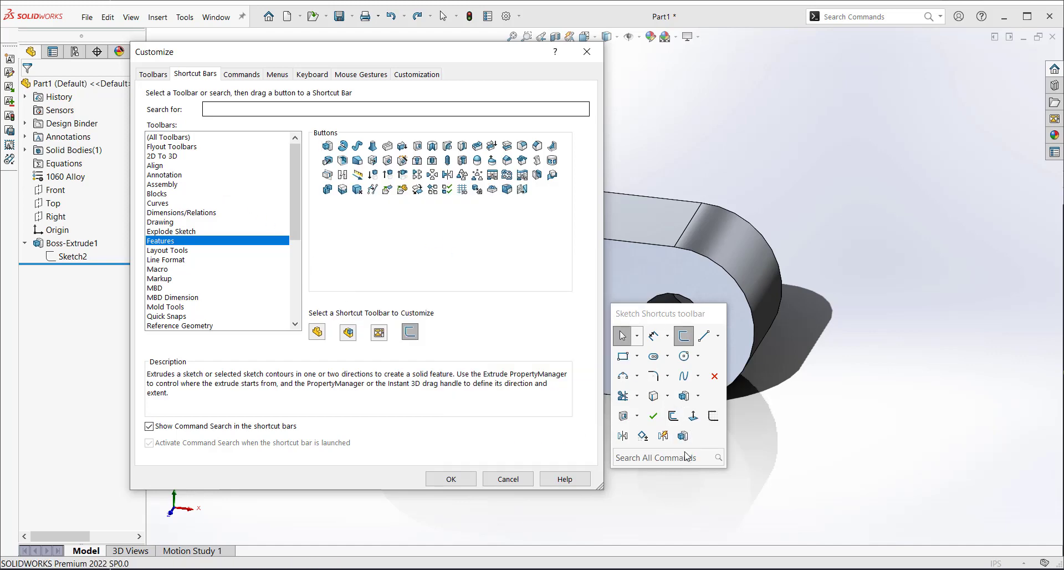
pyautogui.click(176, 148)
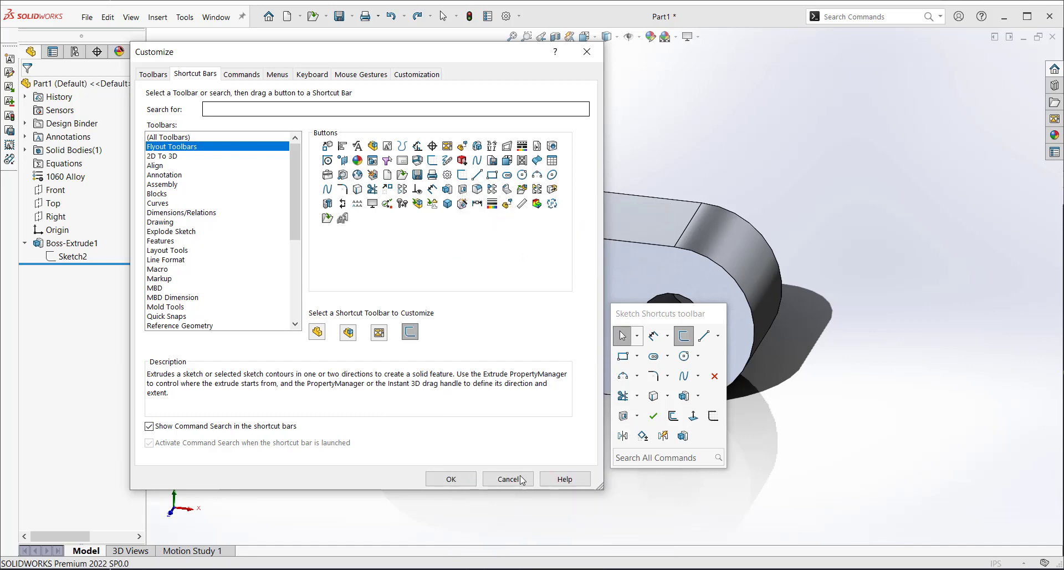
pyautogui.click(451, 479)
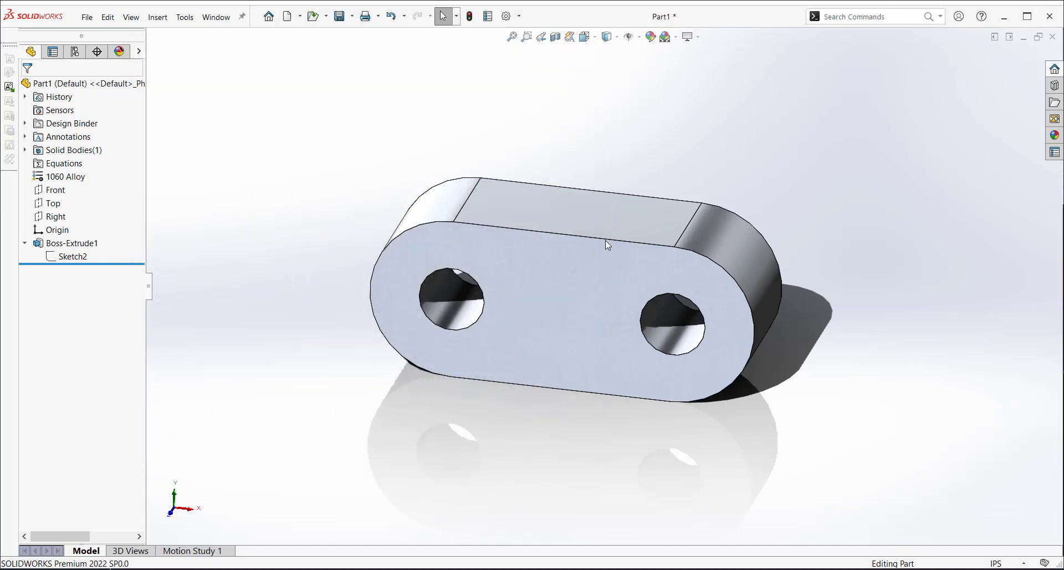
# Step: Start a sketch on the link's flat upper face and draw a circle of about 0.48 in radius from the Sketch shortcut bar
pyautogui.click(604, 218)
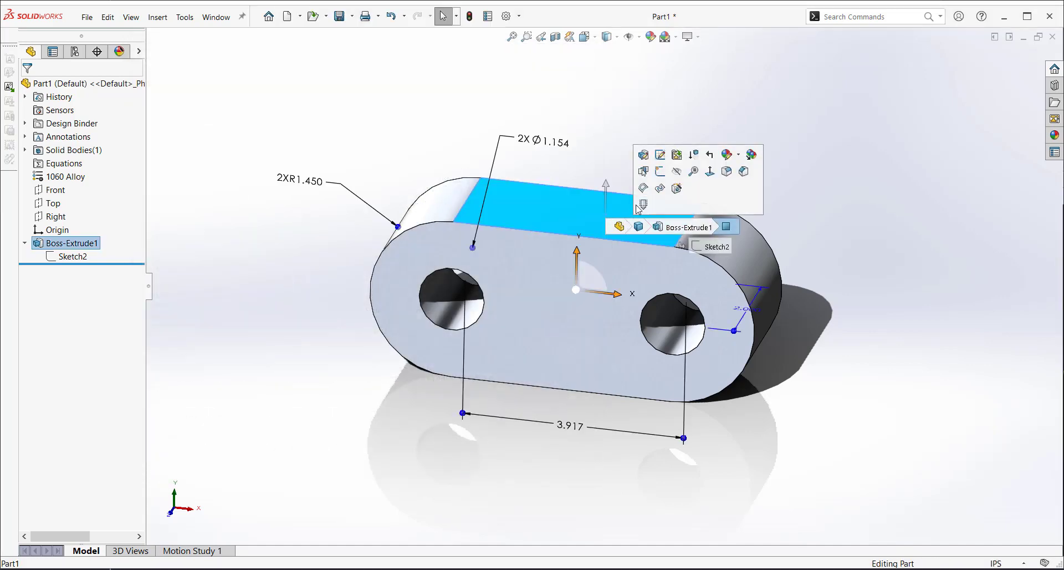
pyautogui.click(659, 175)
pyautogui.press('s')
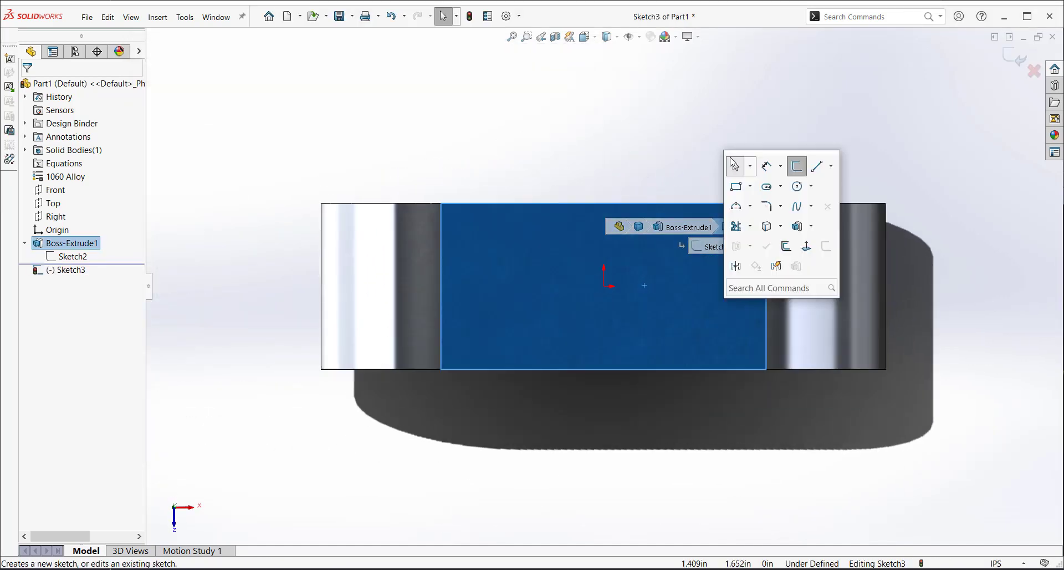
pyautogui.click(813, 229)
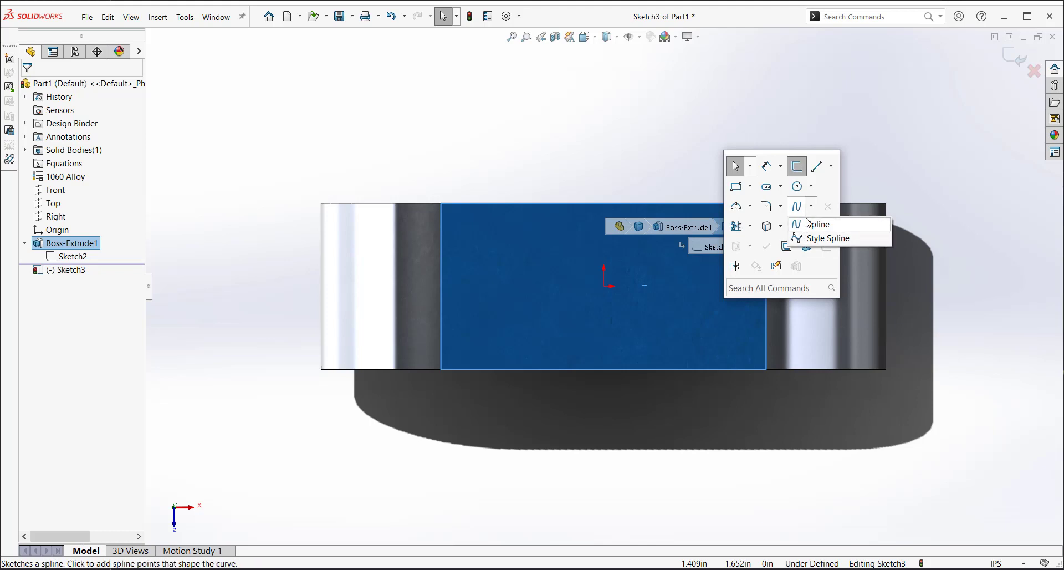
pyautogui.click(514, 260)
pyautogui.press('s')
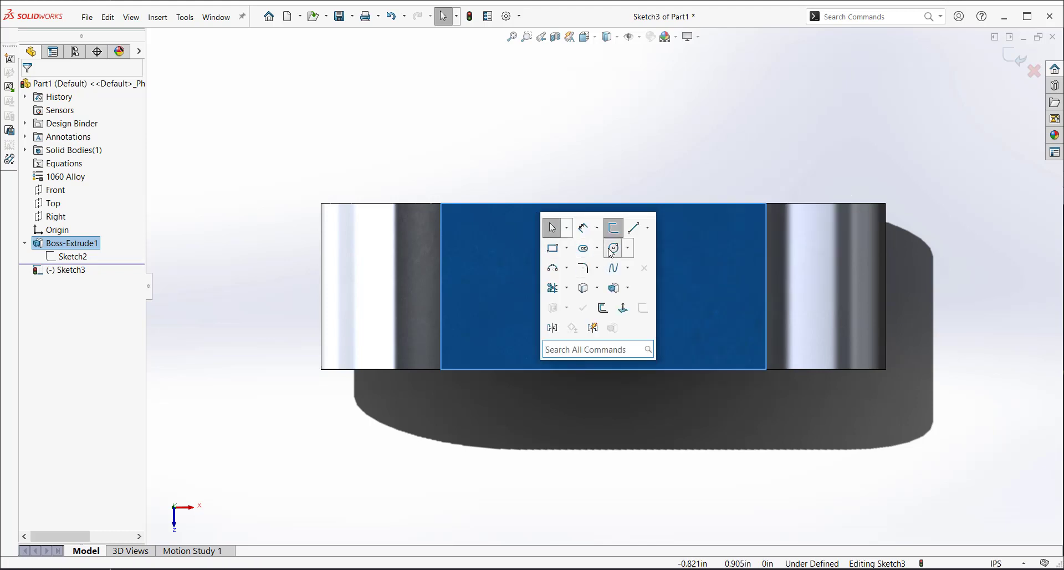
pyautogui.click(612, 248)
pyautogui.moveTo(499, 264); pyautogui.dragTo(532, 287)
# Step: Examine the Boss/Base flyout and the separate Extruded Boss/Base command on the Sketch shortcut bar, leaving both unused
pyautogui.press('s')
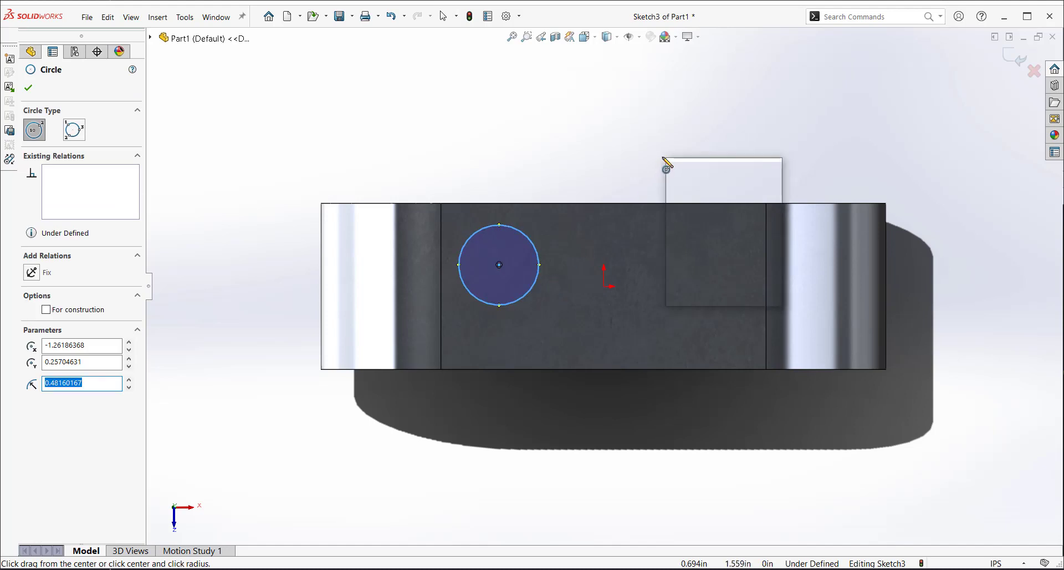
pyautogui.click(753, 234)
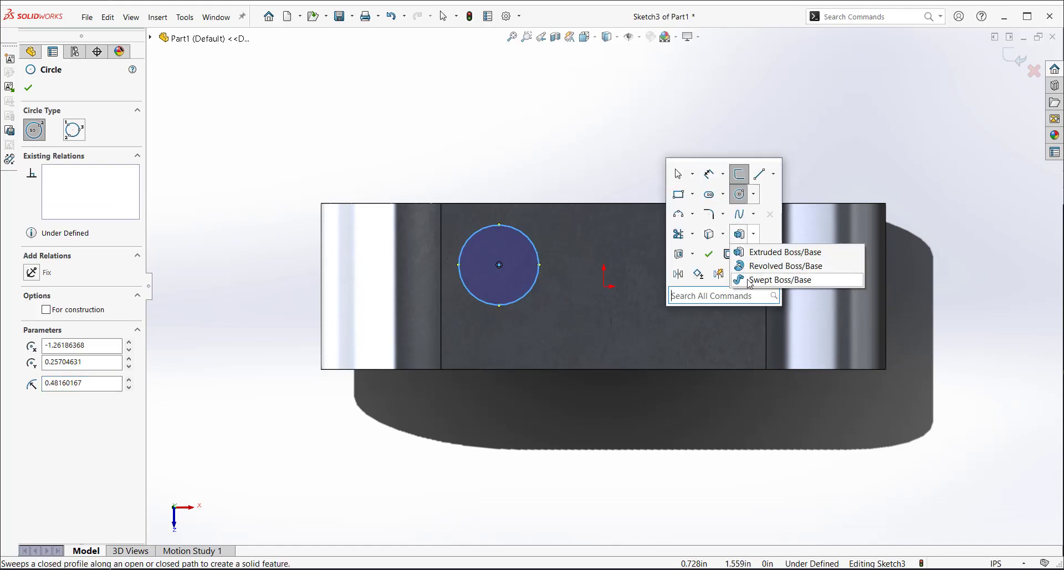
pyautogui.click(754, 234)
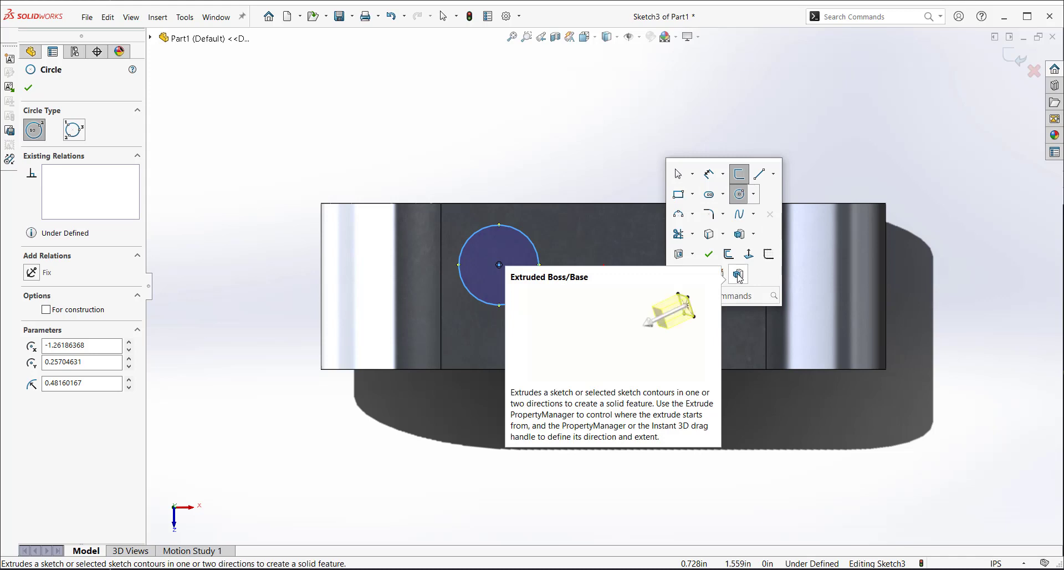
pyautogui.press('Escape')
pyautogui.press('Escape')
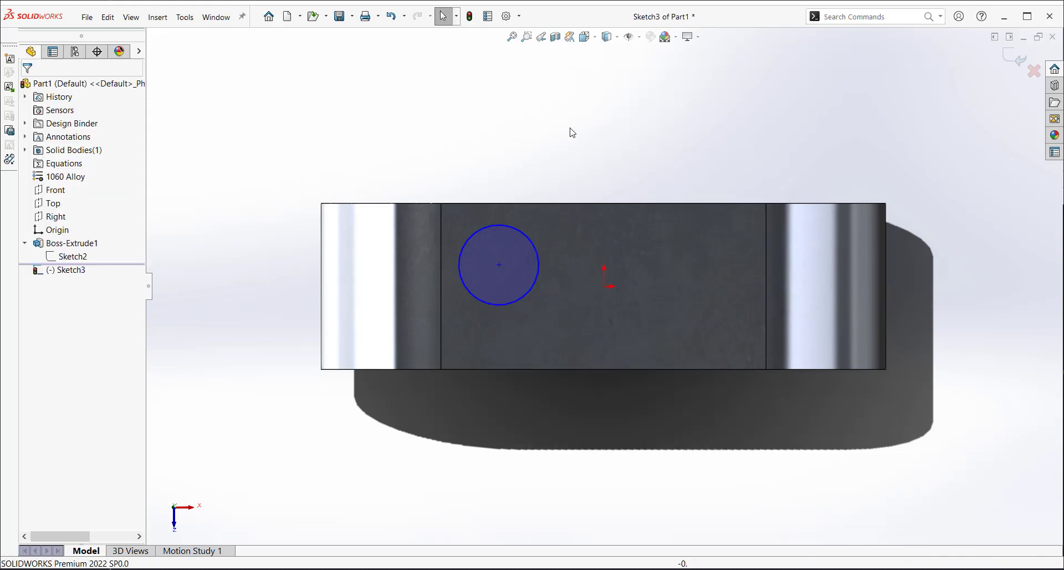
# Step: Discard the circle sketch on the link's flat upper face and return to an angled view of the part
pyautogui.click(1034, 70)
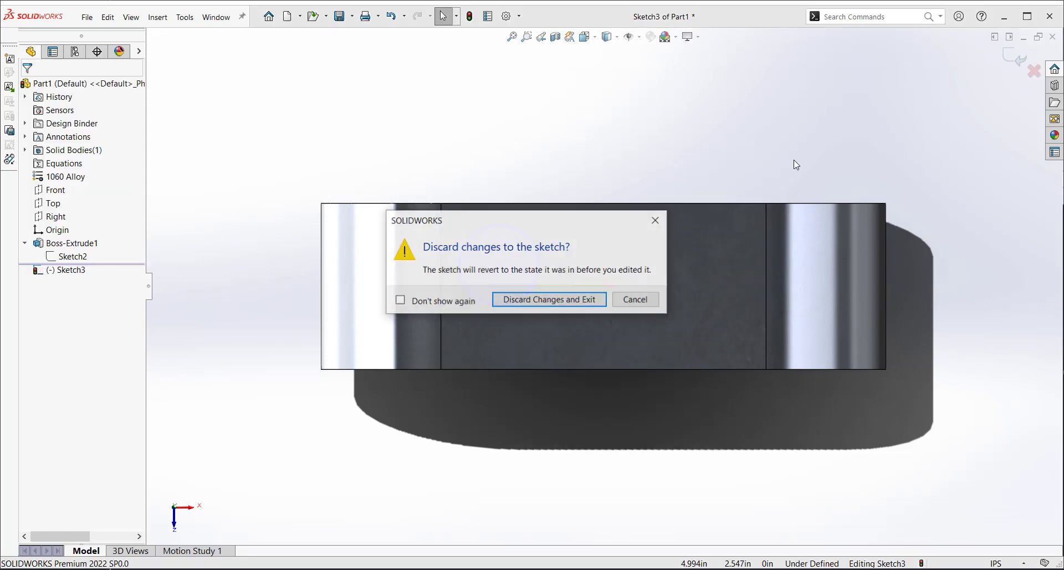
pyautogui.click(533, 300)
pyautogui.moveTo(533, 390)
pyautogui.mouseDown(button='middle')
pyautogui.moveTo(495, 305)
pyautogui.moveTo(548, 370)
pyautogui.moveTo(520, 413)
pyautogui.moveTo(598, 230)
pyautogui.mouseUp(button='middle')
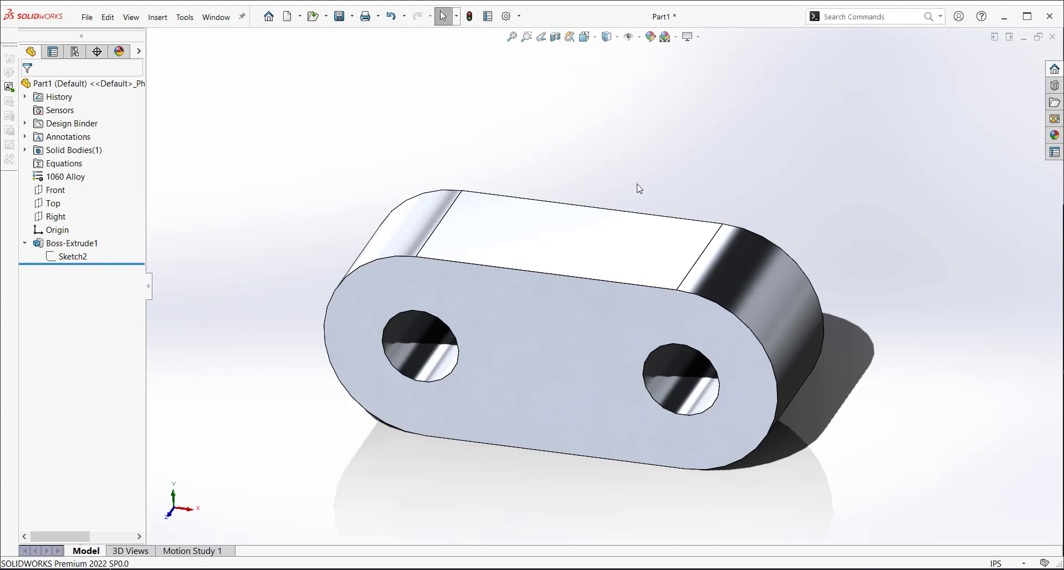
# Step: Bring up the Part shortcut bar with a mouse gesture, dismiss it, and open the mouse gesture customization settings
pyautogui.moveTo(638, 173); pyautogui.dragTo(641, 130, button='right')
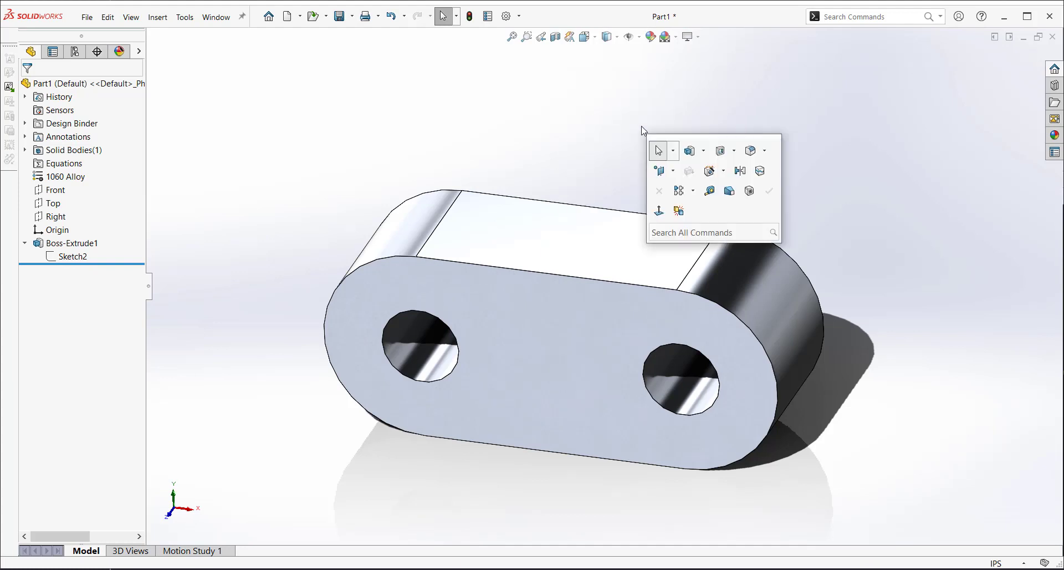
pyautogui.press('Escape')
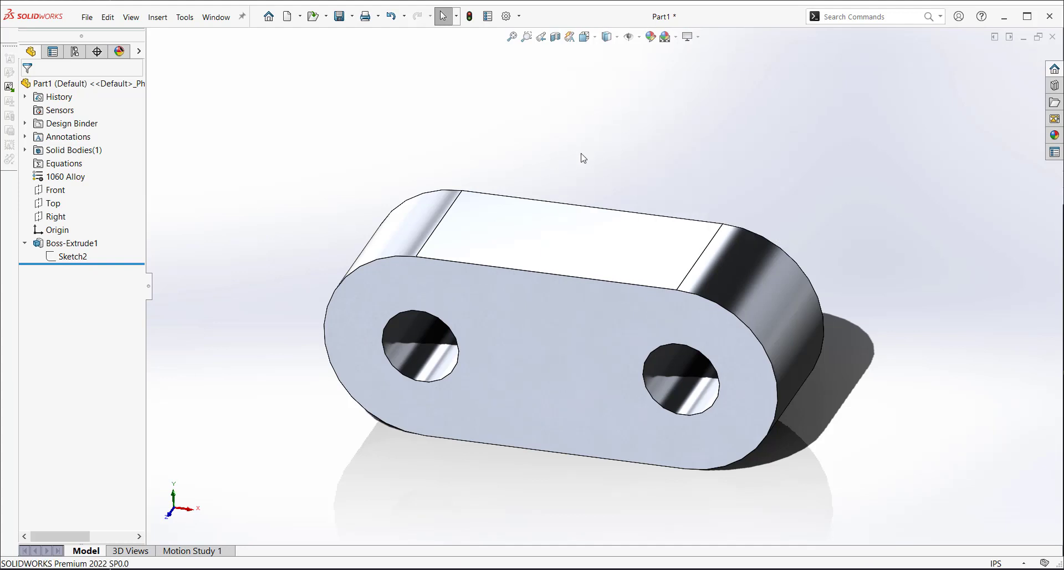
pyautogui.rightClick(748, 26)
pyautogui.click(792, 59)
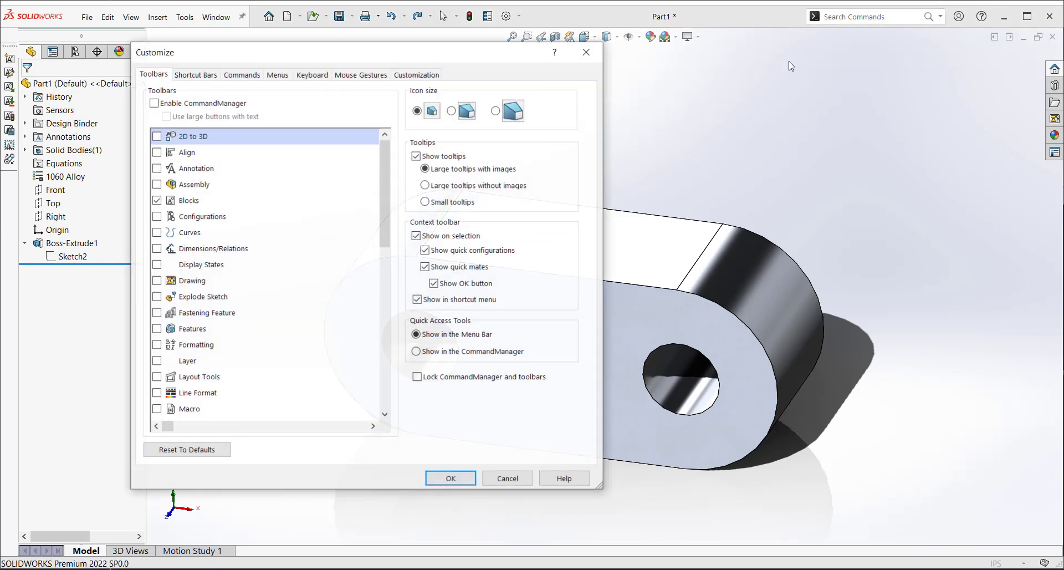
pyautogui.click(354, 75)
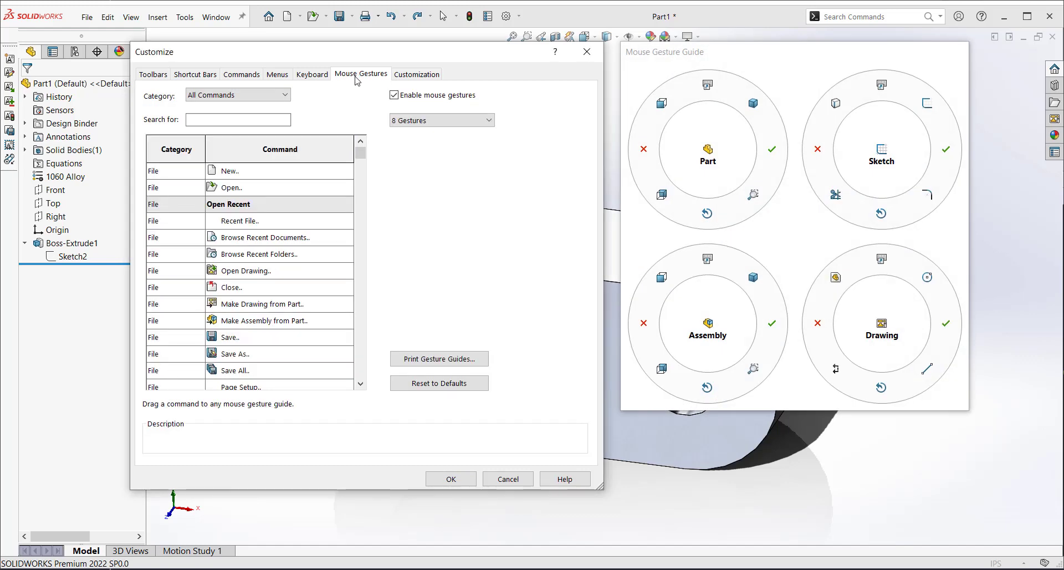
# Step: Search the mouse gesture commands for "ok" and "shor", and examine the available numbers of gestures
pyautogui.click(204, 120)
pyautogui.write('ok')
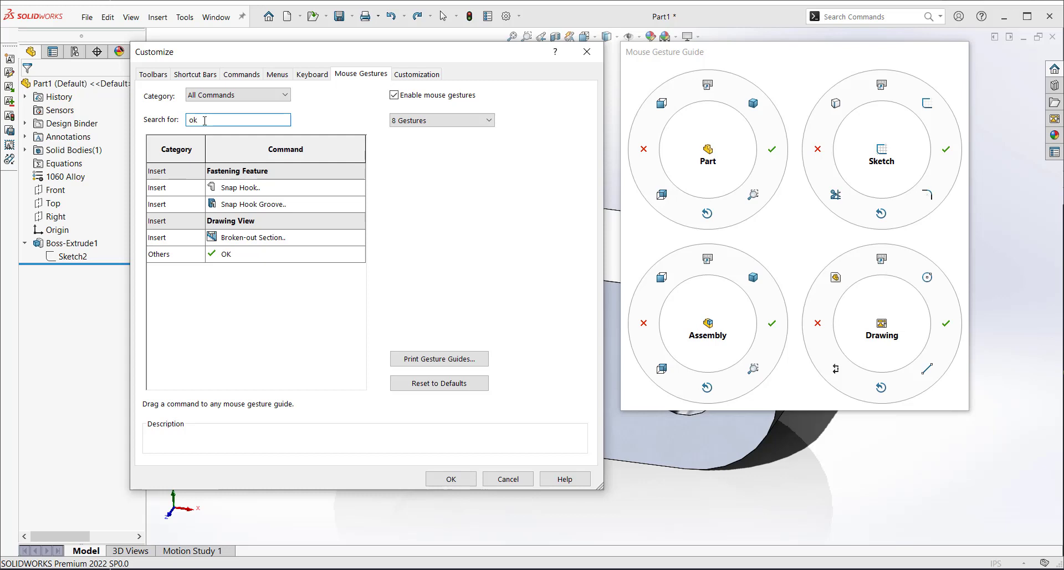
pyautogui.moveTo(217, 260)
pyautogui.mouseDown()
pyautogui.moveTo(589, 273)
pyautogui.moveTo(692, 359)
pyautogui.moveTo(767, 320)
pyautogui.moveTo(948, 313)
pyautogui.moveTo(950, 161)
pyautogui.moveTo(778, 157)
pyautogui.moveTo(816, 98)
pyautogui.moveTo(751, 80)
pyautogui.moveTo(671, 82)
pyautogui.moveTo(244, 260)
pyautogui.mouseUp()
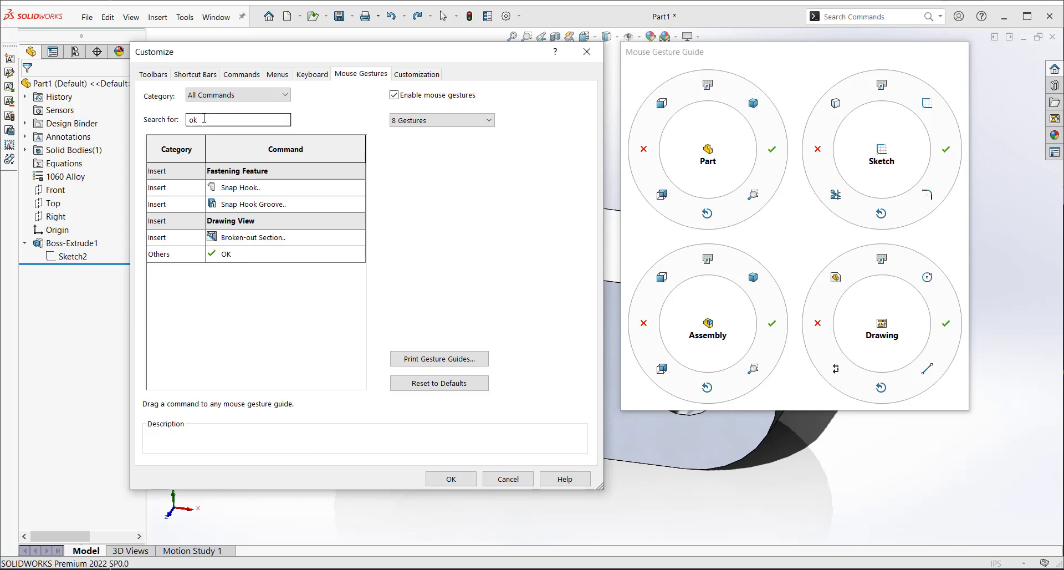
pyautogui.click(443, 127)
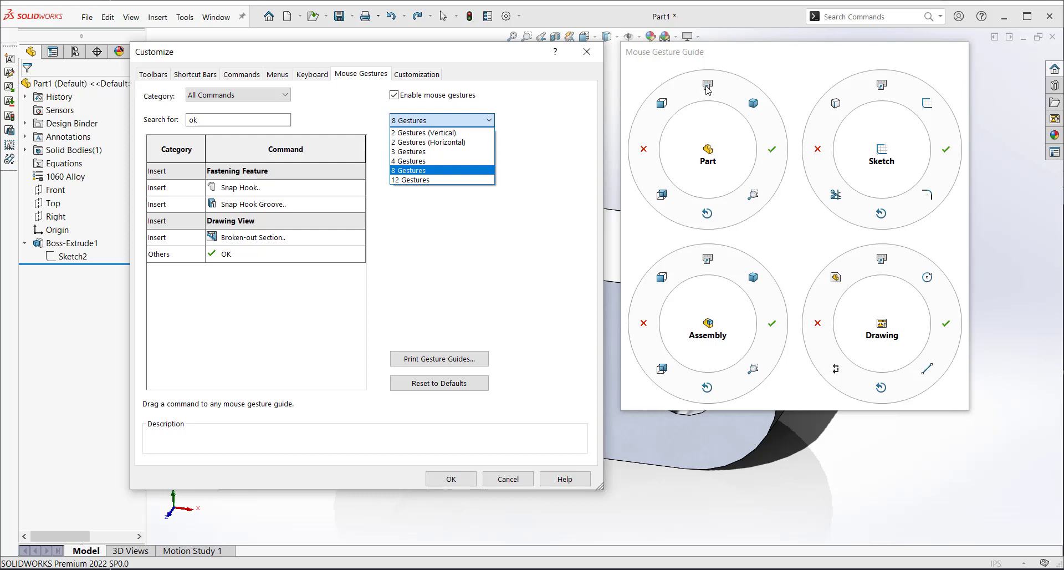
pyautogui.click(209, 121)
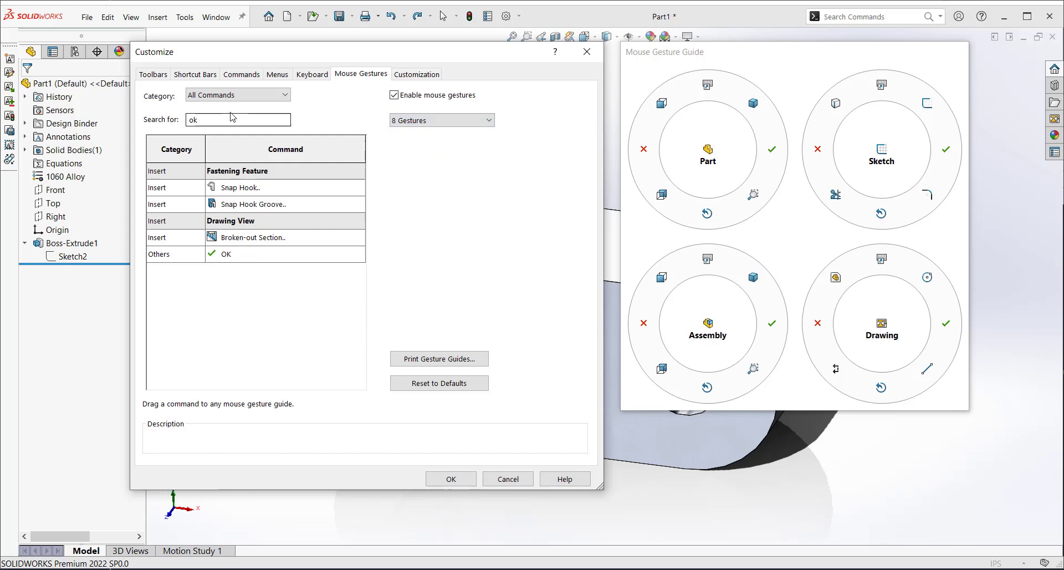
pyautogui.write('shor')
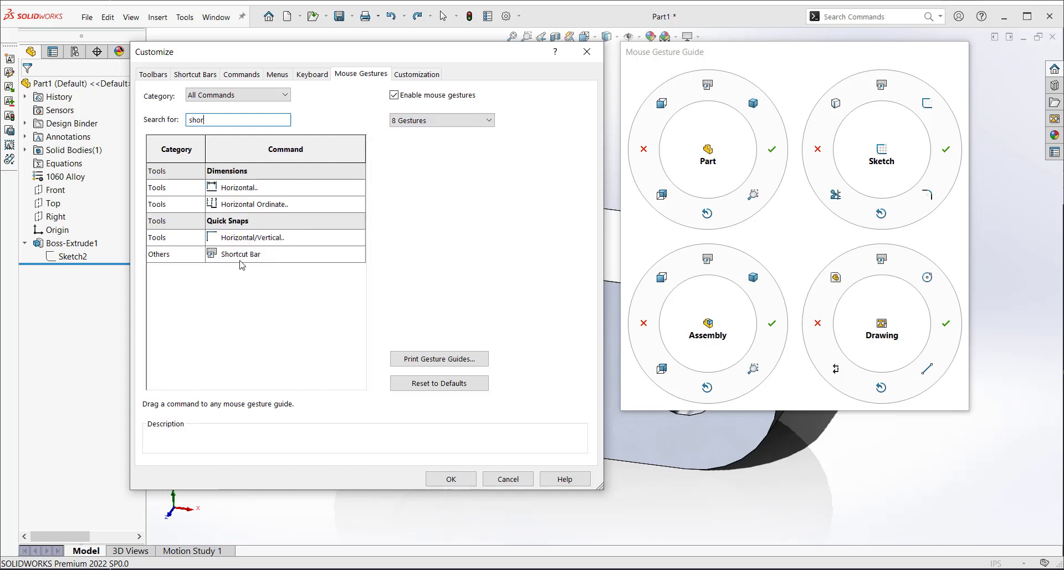
pyautogui.moveTo(227, 256)
pyautogui.mouseDown()
pyautogui.moveTo(529, 186)
pyautogui.moveTo(723, 89)
pyautogui.moveTo(776, 124)
pyautogui.moveTo(893, 94)
pyautogui.moveTo(889, 263)
pyautogui.moveTo(294, 272)
pyautogui.moveTo(288, 264)
pyautogui.mouseUp()
# Step: Search the mouse gesture commands for "cancel" and compare the Cancel command with its place in the gesture guides
pyautogui.moveTo(222, 119); pyautogui.dragTo(159, 123)
pyautogui.write('cancel')
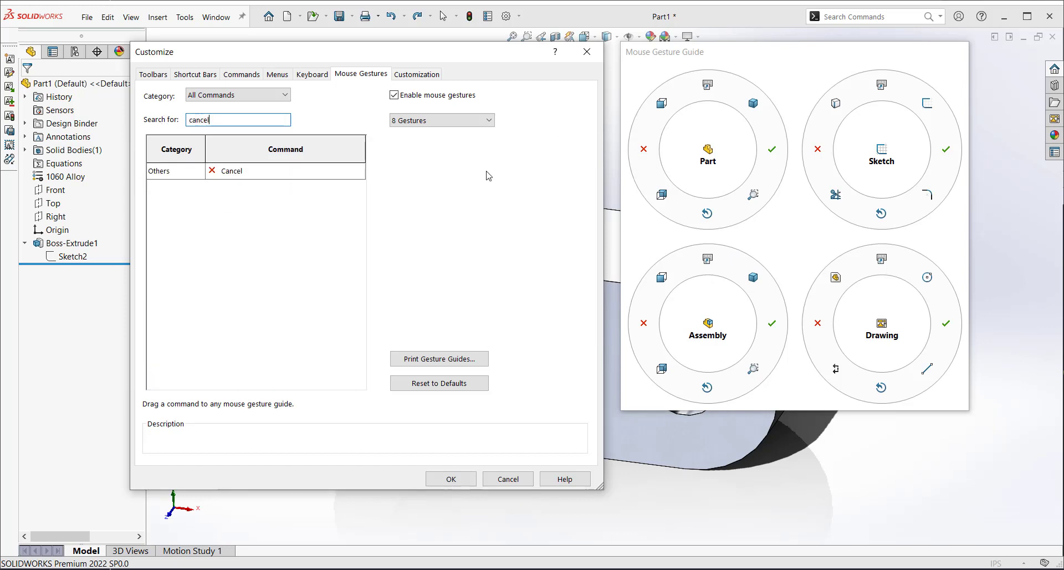
pyautogui.moveTo(231, 172)
pyautogui.mouseDown()
pyautogui.moveTo(338, 173)
pyautogui.moveTo(645, 142)
pyautogui.moveTo(654, 261)
pyautogui.moveTo(751, 322)
pyautogui.moveTo(796, 312)
pyautogui.moveTo(801, 171)
pyautogui.mouseUp()
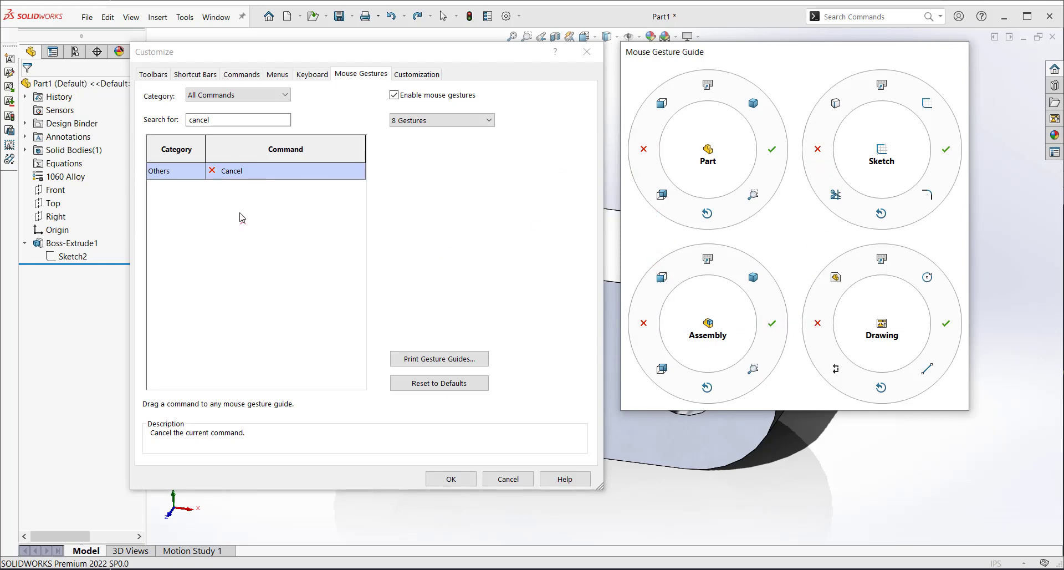
pyautogui.click(308, 279)
# Step: Search the mouse gesture commands for "escape", check its place in the gesture guides, and close the customization without saving
pyautogui.doubleClick(221, 120)
pyautogui.write('es')
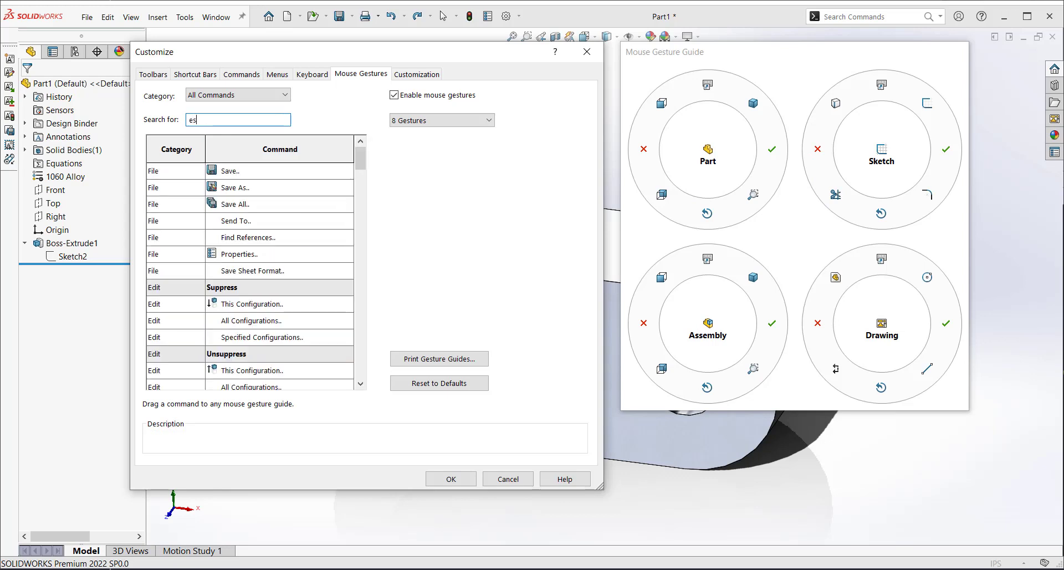
pyautogui.write('cape')
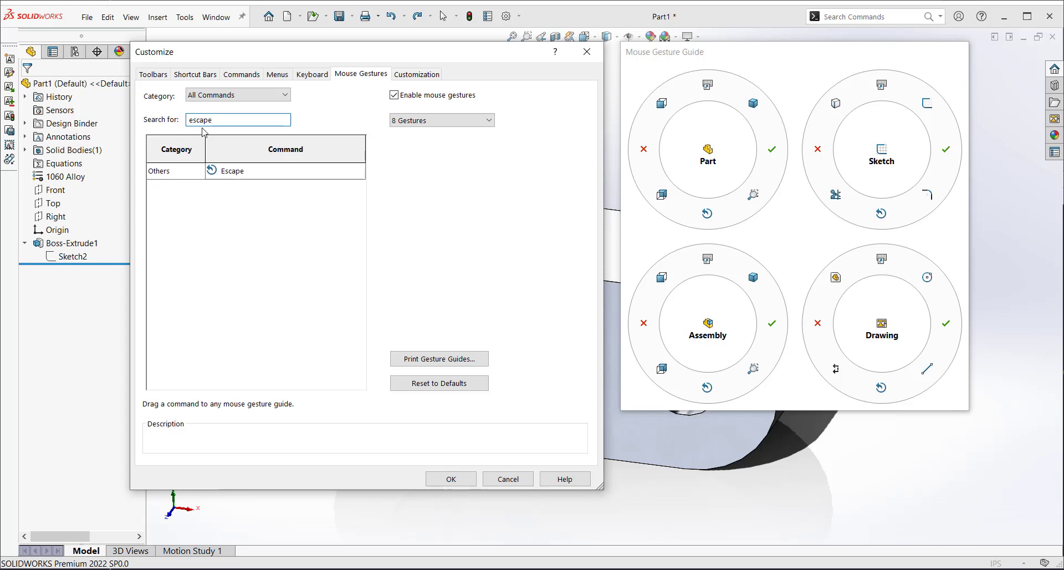
pyautogui.moveTo(233, 170); pyautogui.dragTo(707, 387)
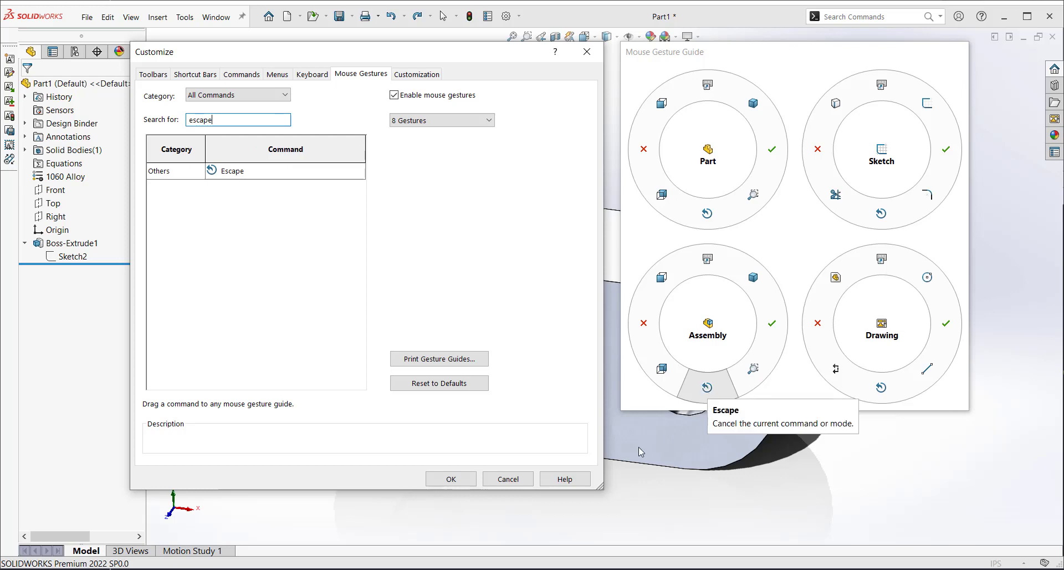
pyautogui.click(509, 480)
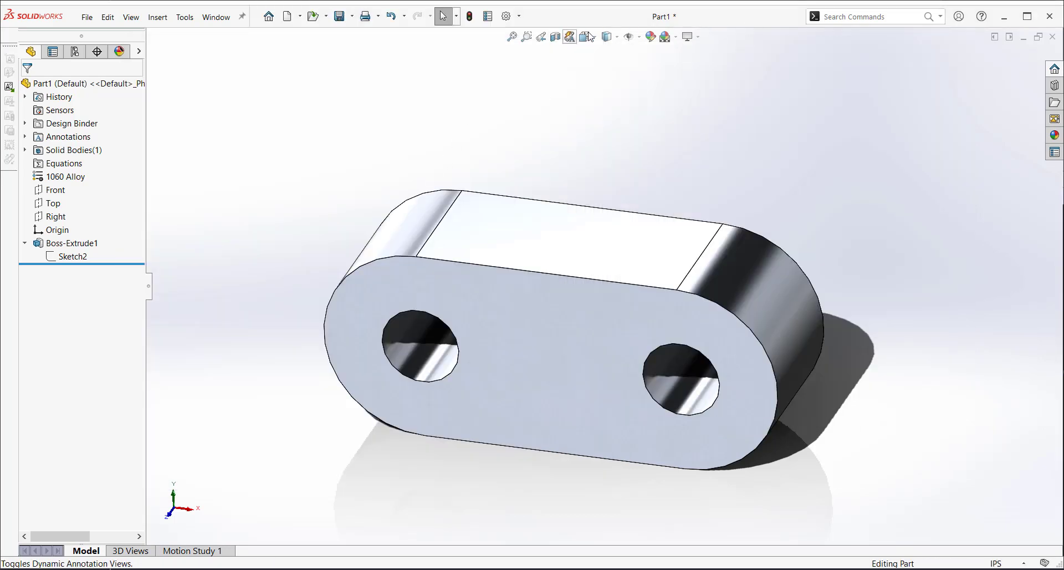
pyautogui.rightClick(737, 22)
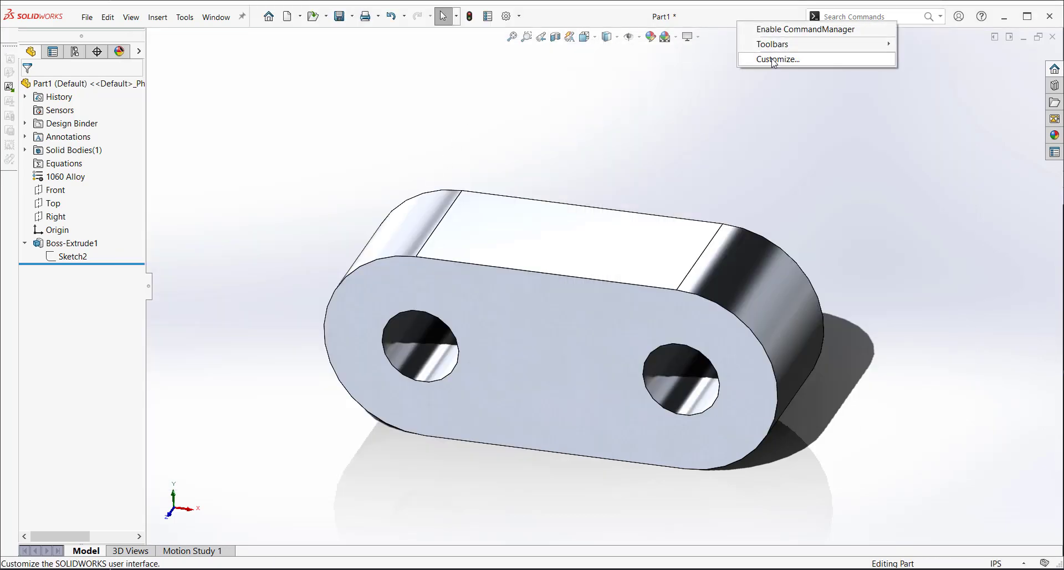
pyautogui.click(777, 58)
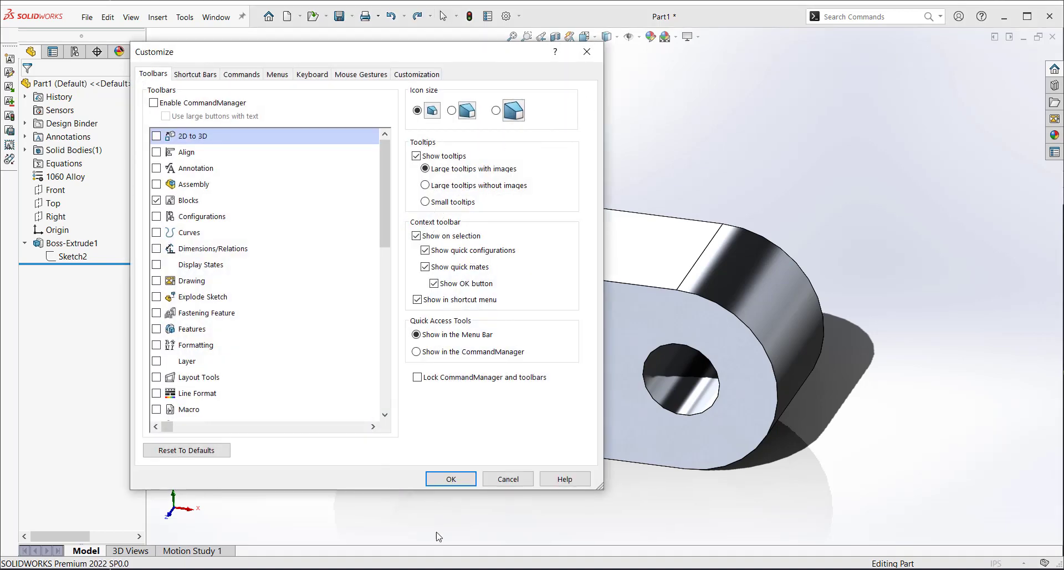
pyautogui.click(508, 479)
# Step: Enable the CommandManager
pyautogui.rightClick(775, 26)
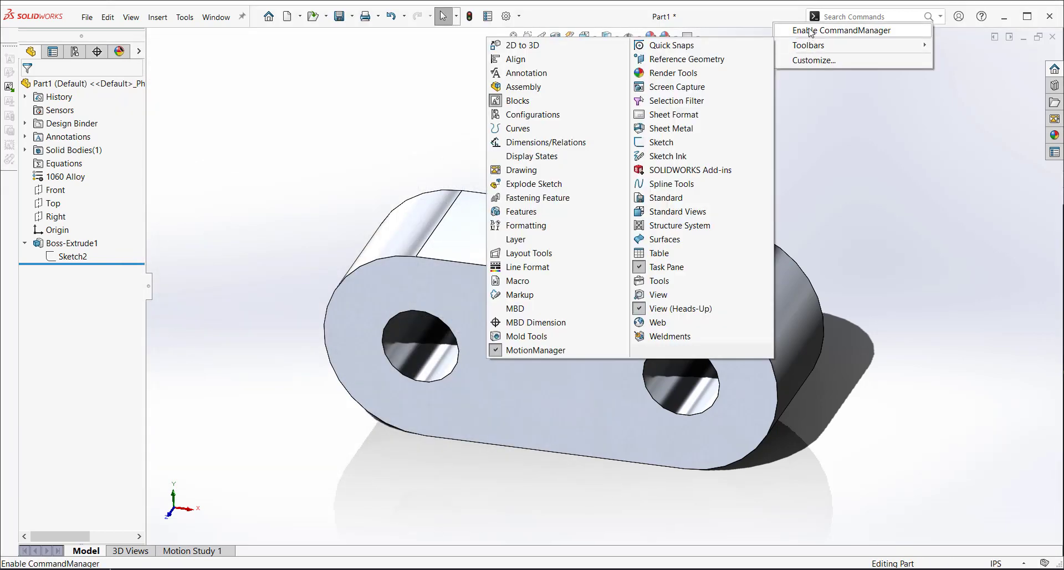
pyautogui.click(811, 31)
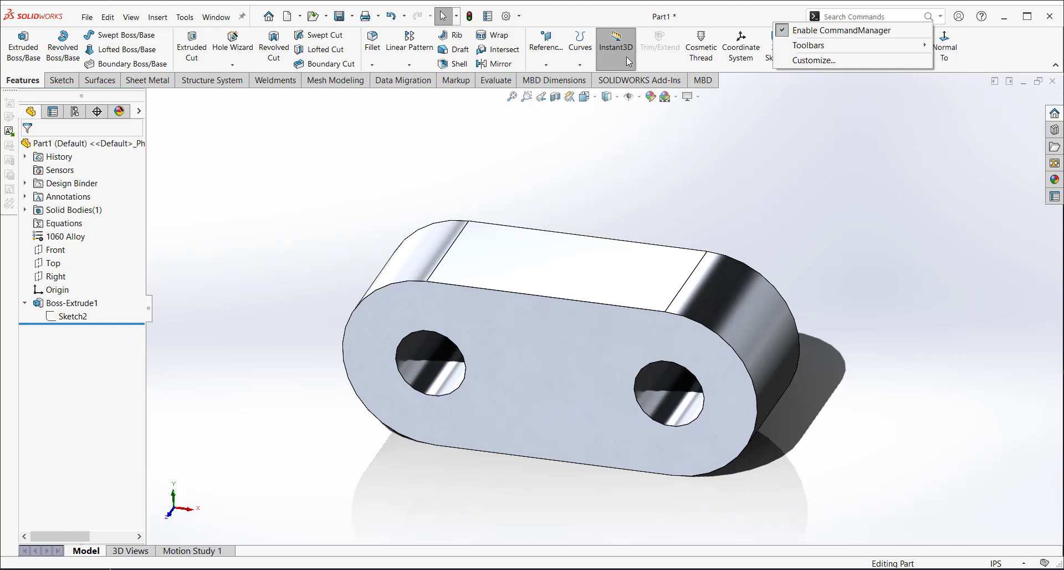
# Step: Examine the context toolbar commands for the link's flat upper face in its customization, and close it without saving
pyautogui.click(634, 277)
pyautogui.moveTo(738, 407)
pyautogui.mouseDown()
pyautogui.moveTo(724, 458)
pyautogui.moveTo(723, 430)
pyautogui.moveTo(747, 427)
pyautogui.moveTo(752, 407)
pyautogui.mouseUp()
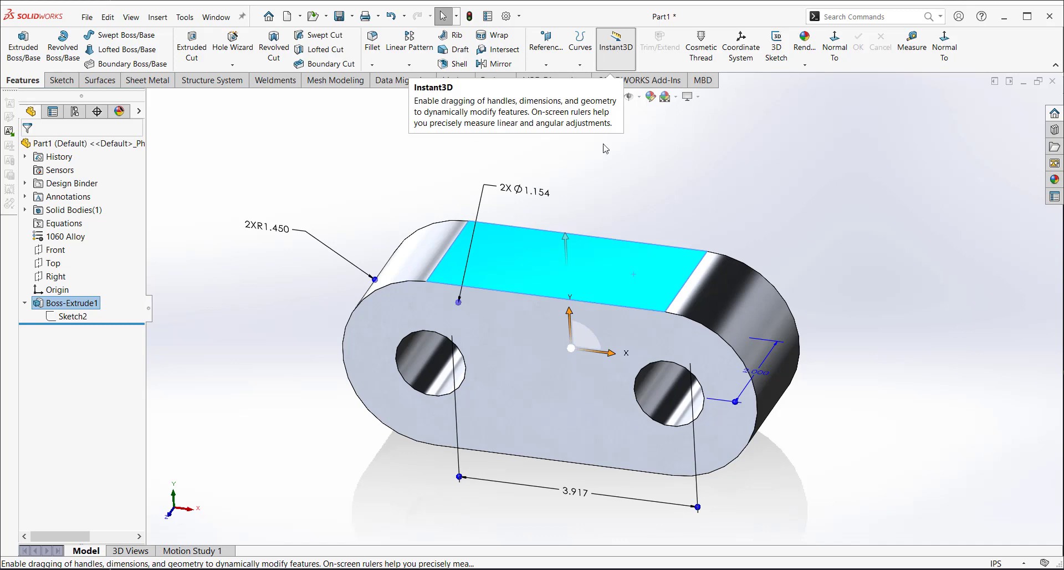
pyautogui.rightClick(600, 265)
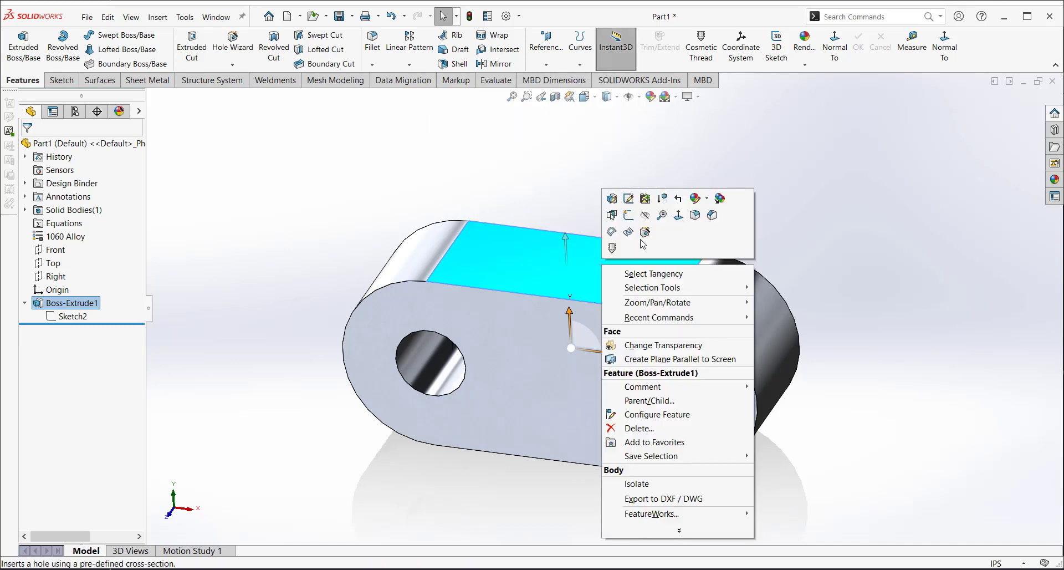
pyautogui.rightClick(681, 240)
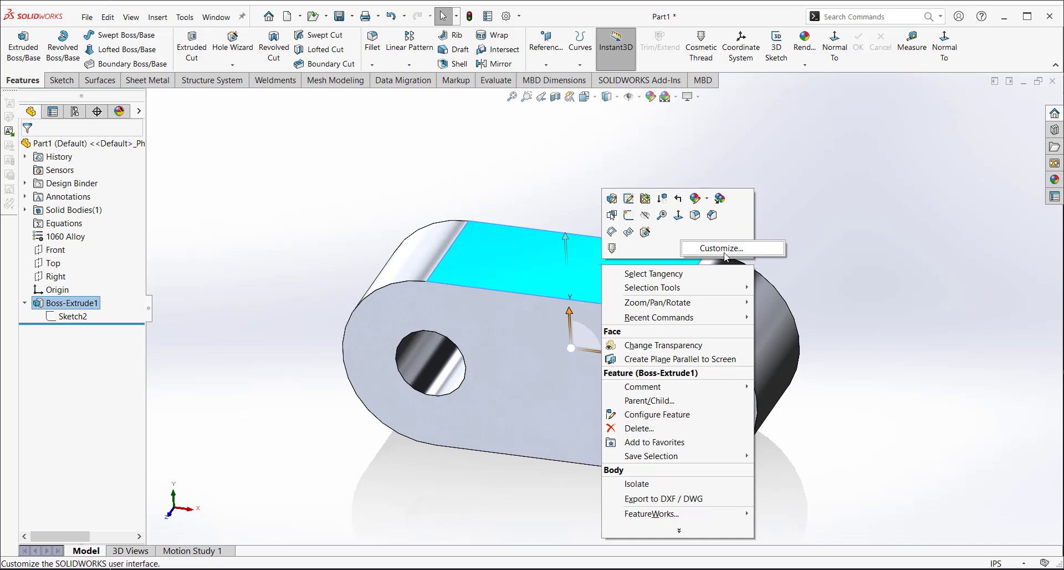
pyautogui.click(723, 252)
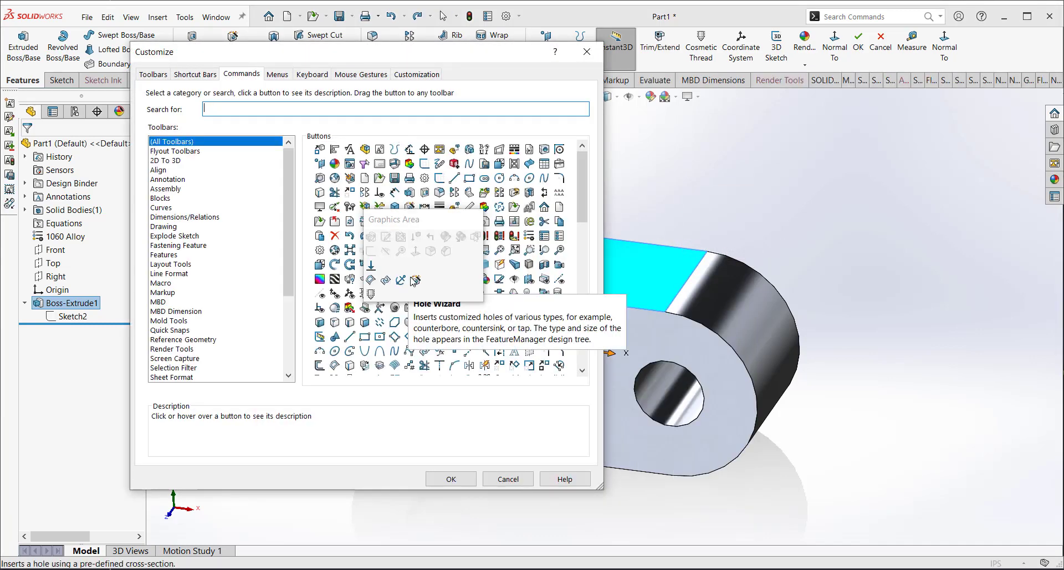
pyautogui.click(524, 480)
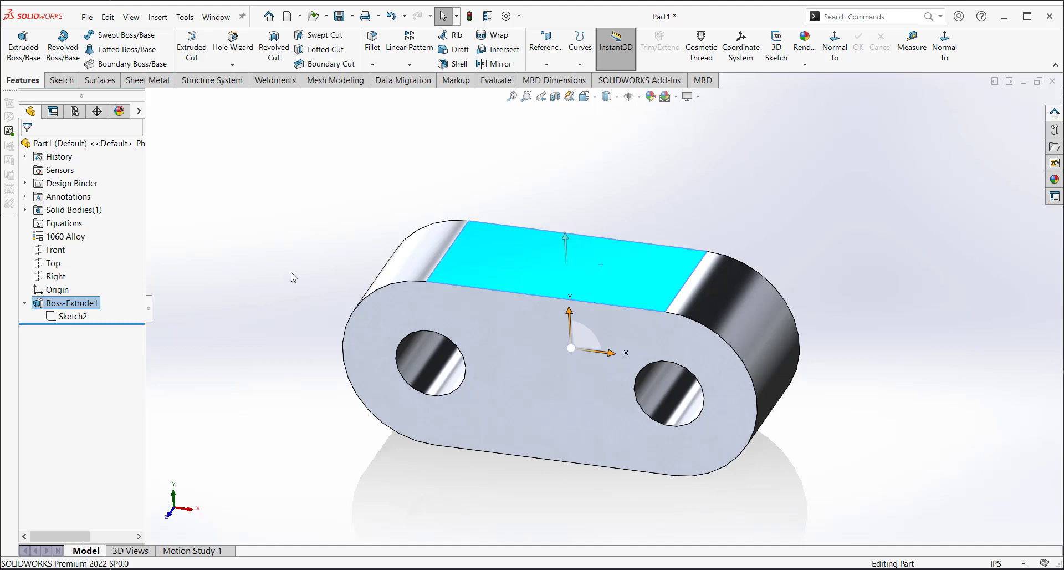
# Step: Open the link's base extrusion sketch to examine the context toolbar commands available in a sketch, and exit the sketch
pyautogui.rightClick(531, 274)
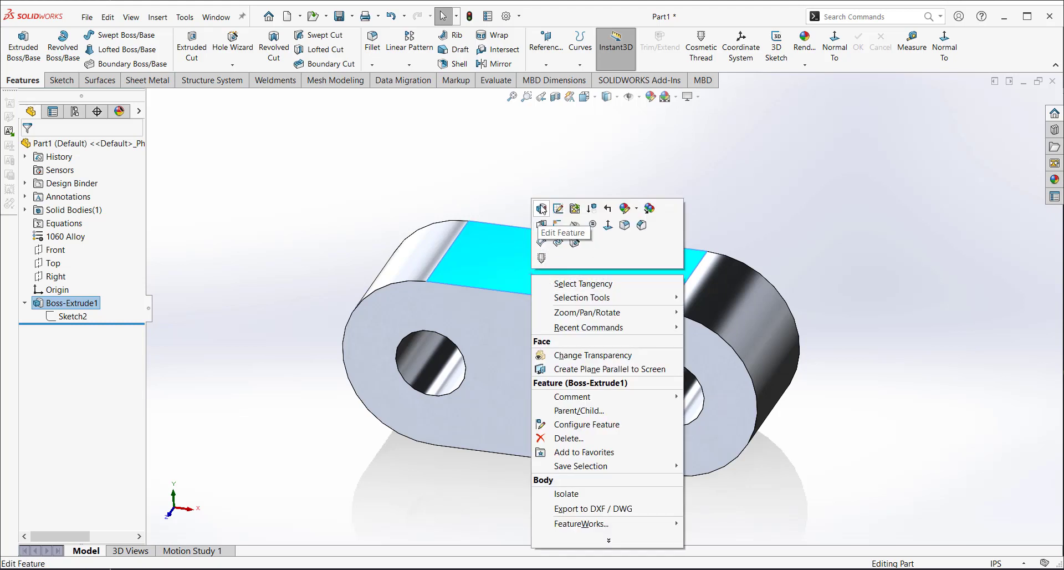
pyautogui.click(558, 210)
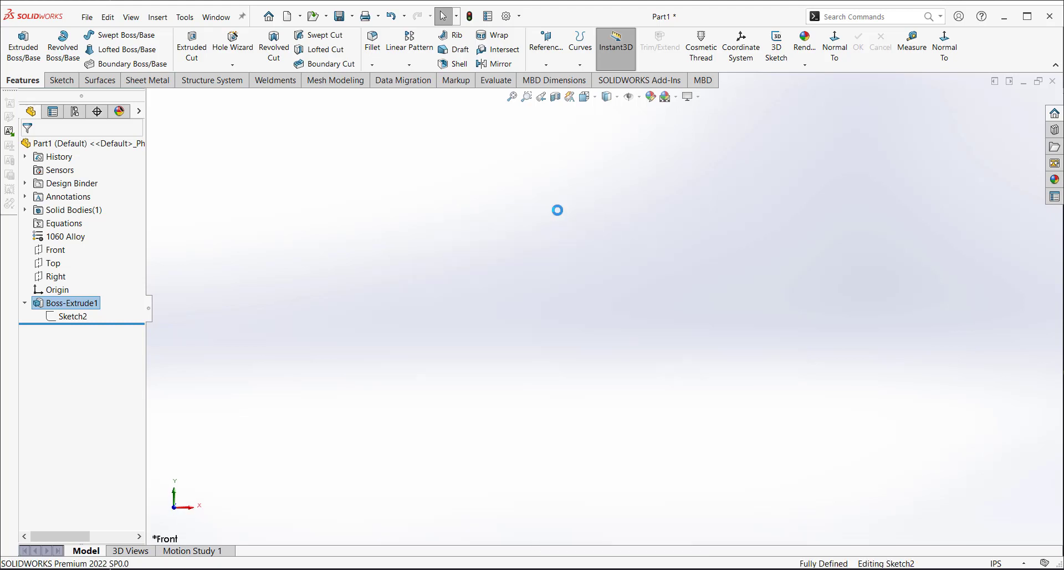
pyautogui.rightClick(662, 184)
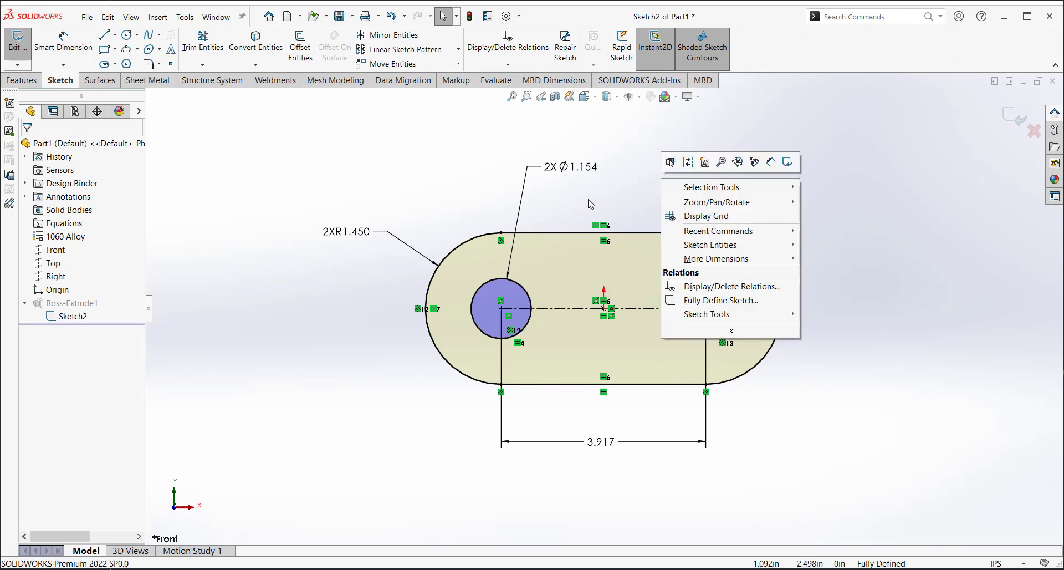
pyautogui.press('Escape')
pyautogui.press('s')
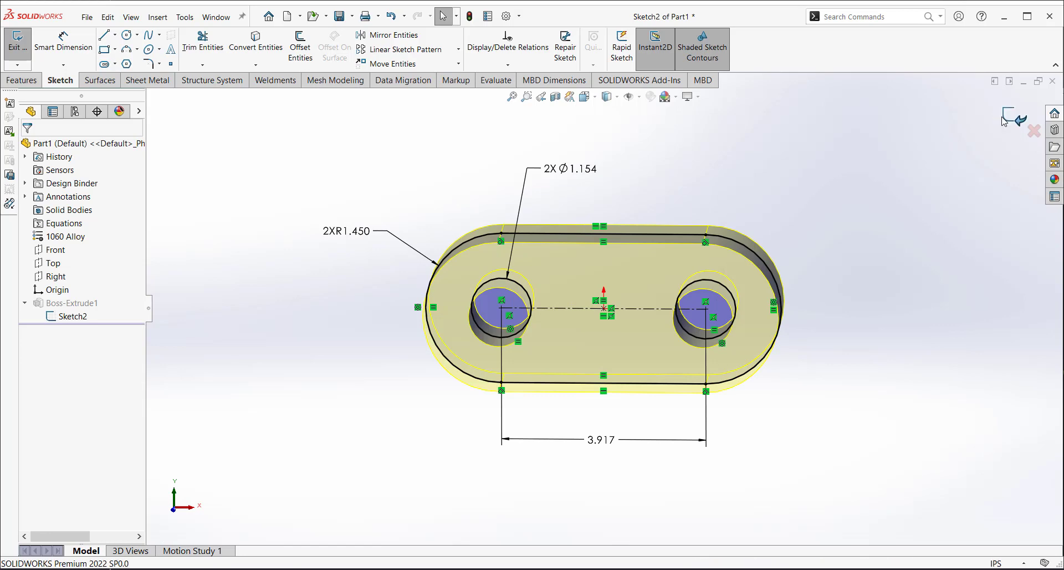
pyautogui.click(1002, 116)
# Step: Start a sketch on the link's front face and draw a circle of about 0.38 in radius above and left of the origin
pyautogui.click(600, 318)
pyautogui.click(644, 267)
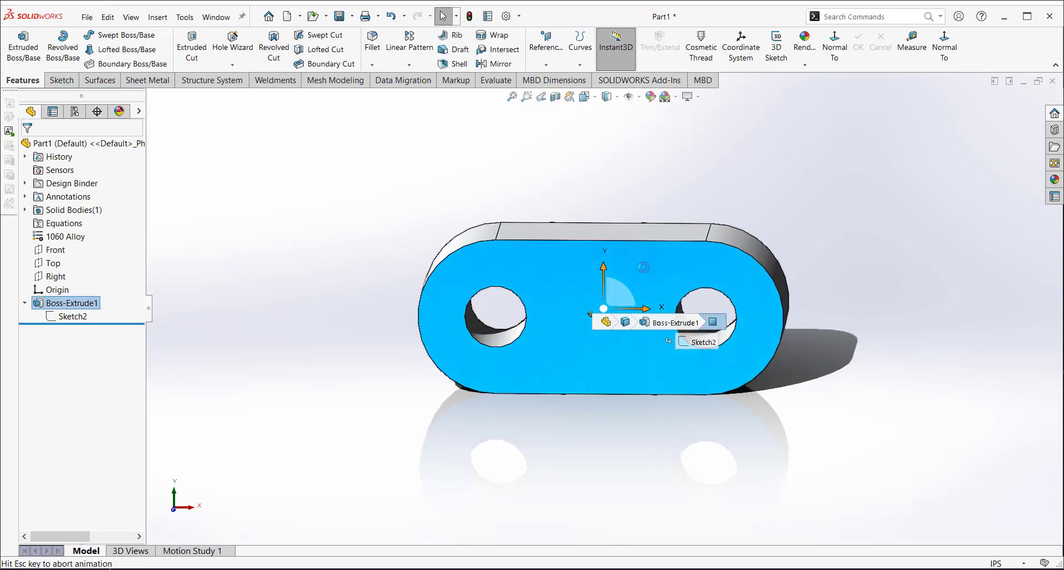
pyautogui.click(577, 291)
pyautogui.press('s')
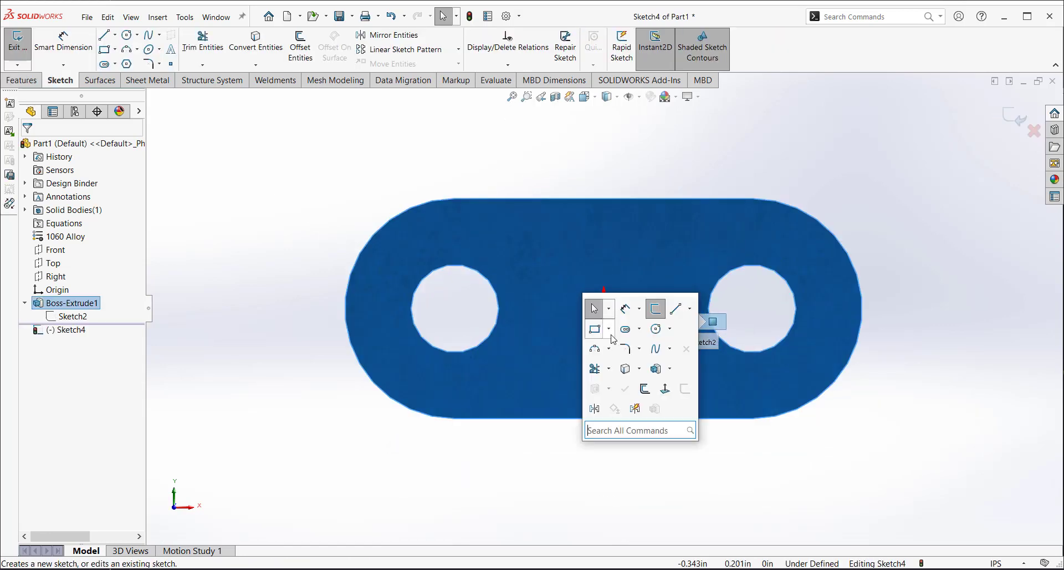
pyautogui.click(668, 330)
pyautogui.click(562, 247)
pyautogui.click(576, 273)
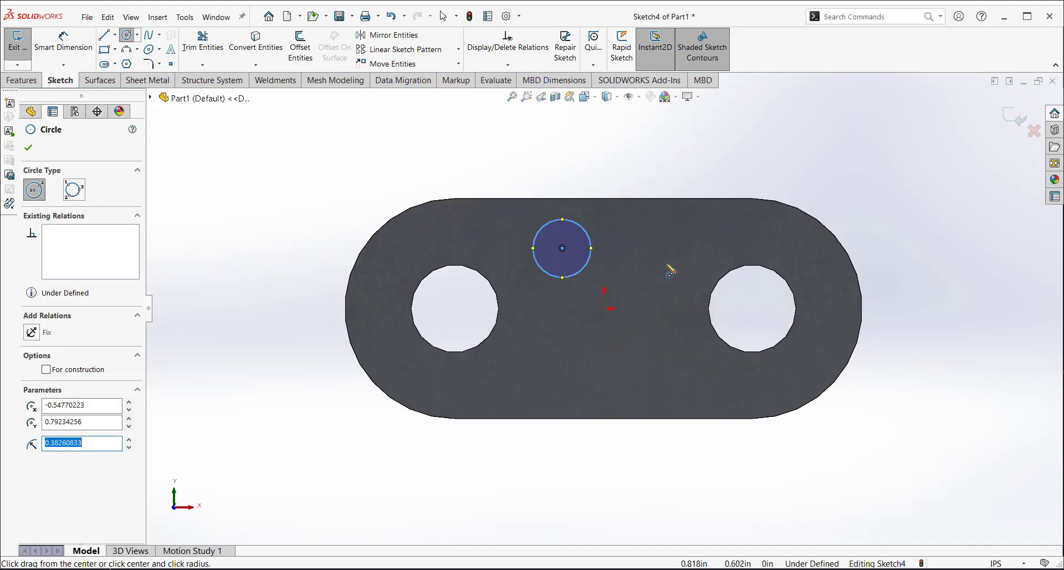
# Step: Fully define the circle sketch with automatically generated dimensions using Fully Define Sketch
pyautogui.press('s')
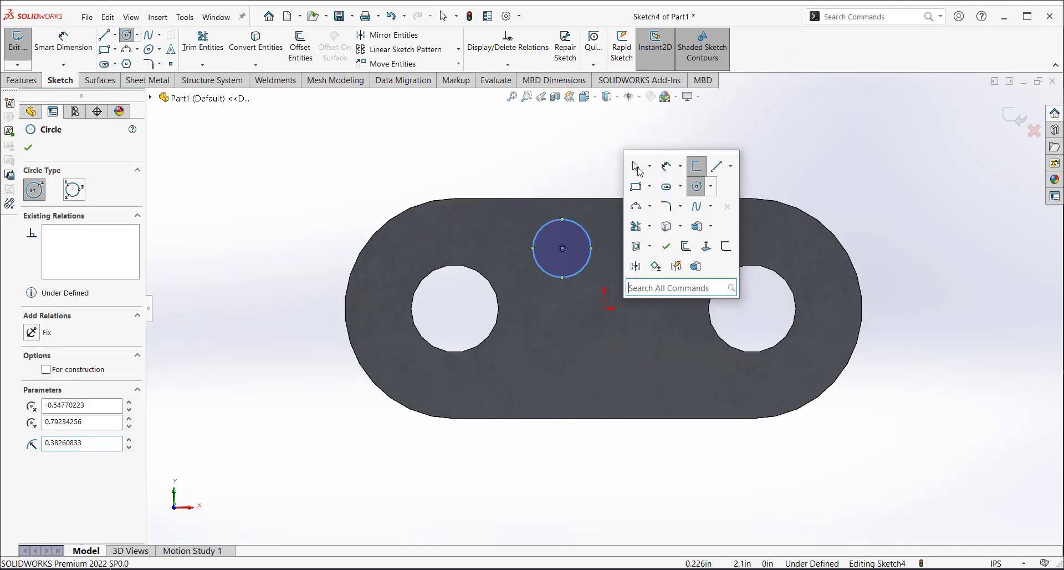
pyautogui.click(726, 246)
pyautogui.moveTo(677, 168); pyautogui.dragTo(738, 176, button='right')
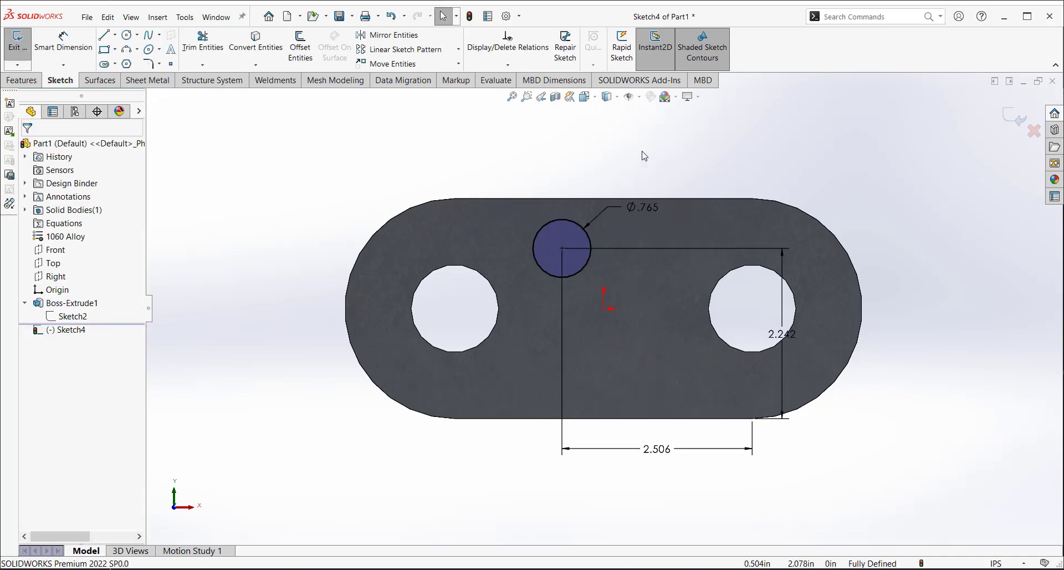
# Step: Extrude the circle as a merged boss from the front face with a Blind end condition and a depth of 2 in
pyautogui.press('s')
pyautogui.click(719, 227)
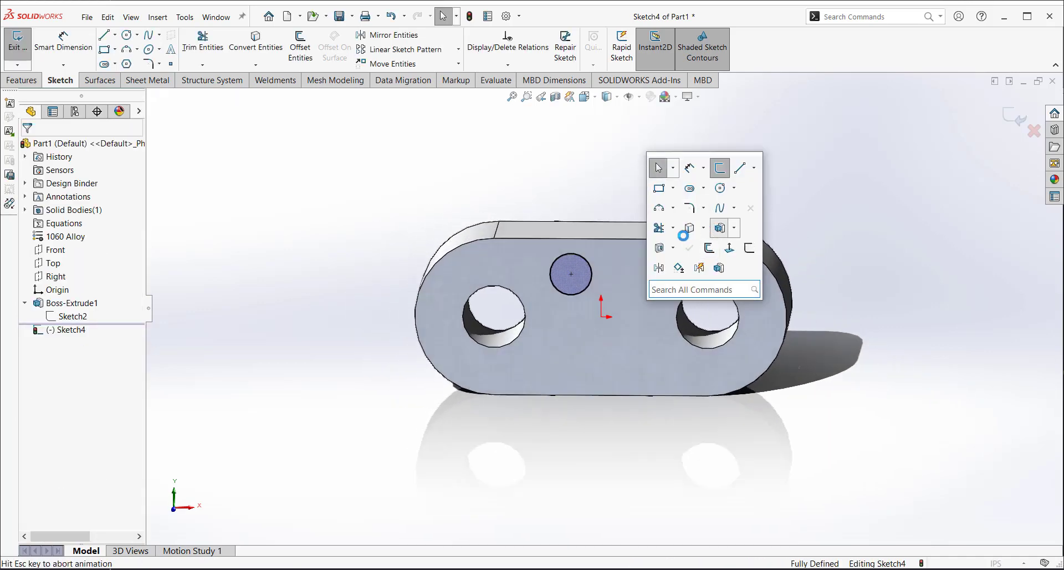
pyautogui.moveTo(523, 309); pyautogui.dragTo(530, 317)
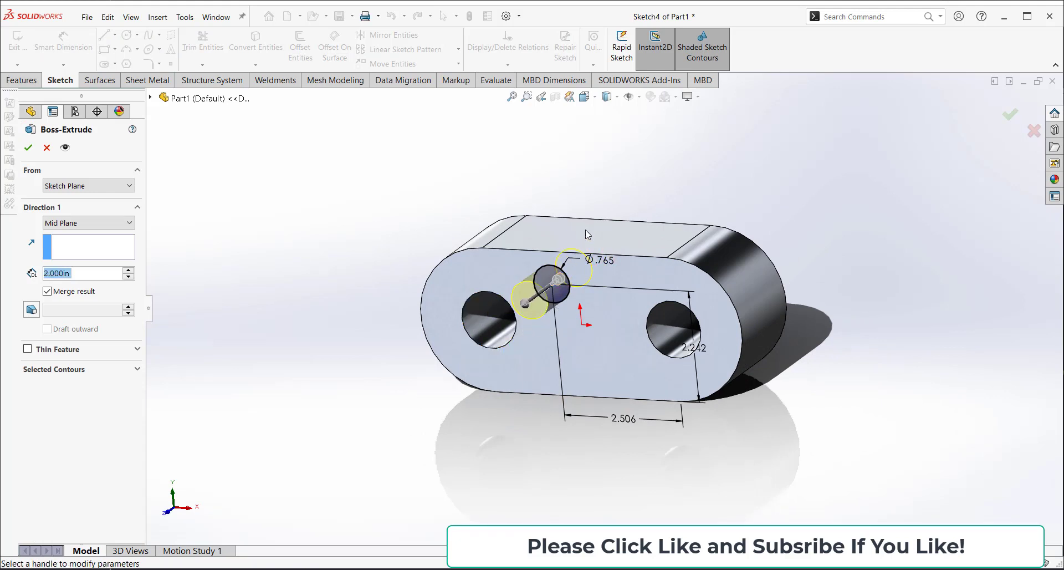
pyautogui.rightClick(576, 202)
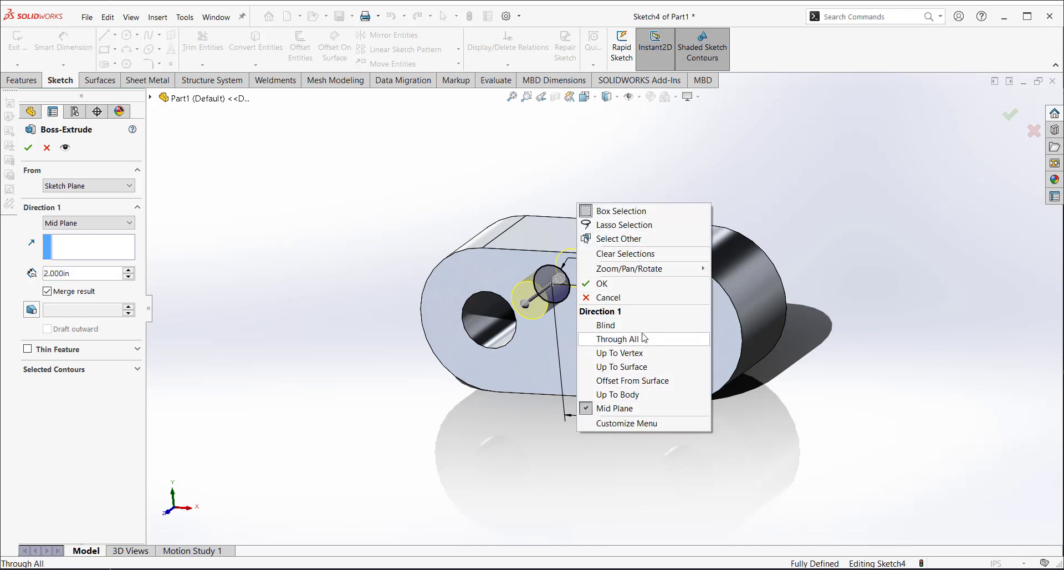
pyautogui.click(618, 325)
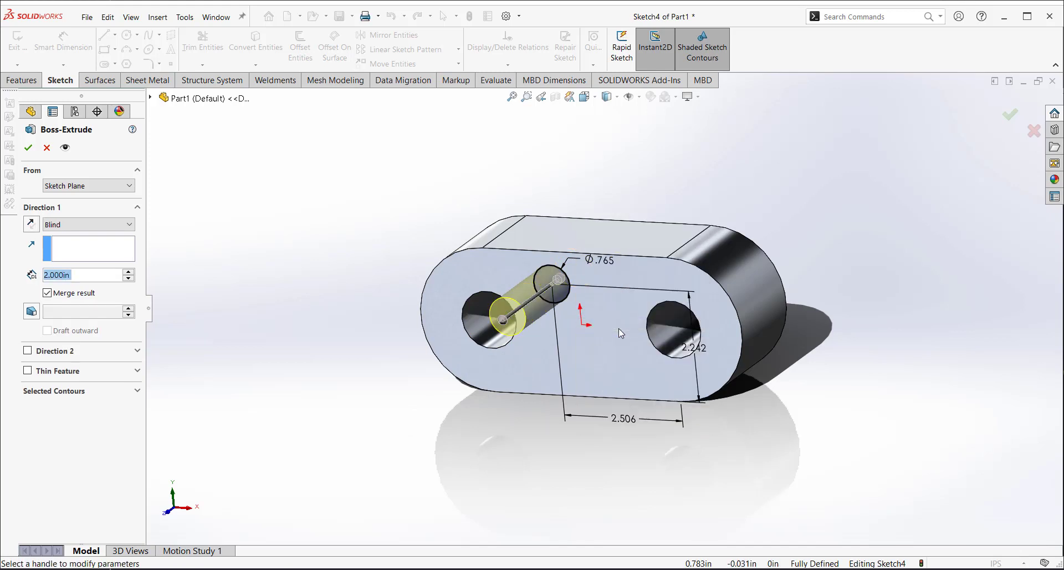
pyautogui.press('Return')
pyautogui.moveTo(639, 183); pyautogui.dragTo(694, 228, button='middle')
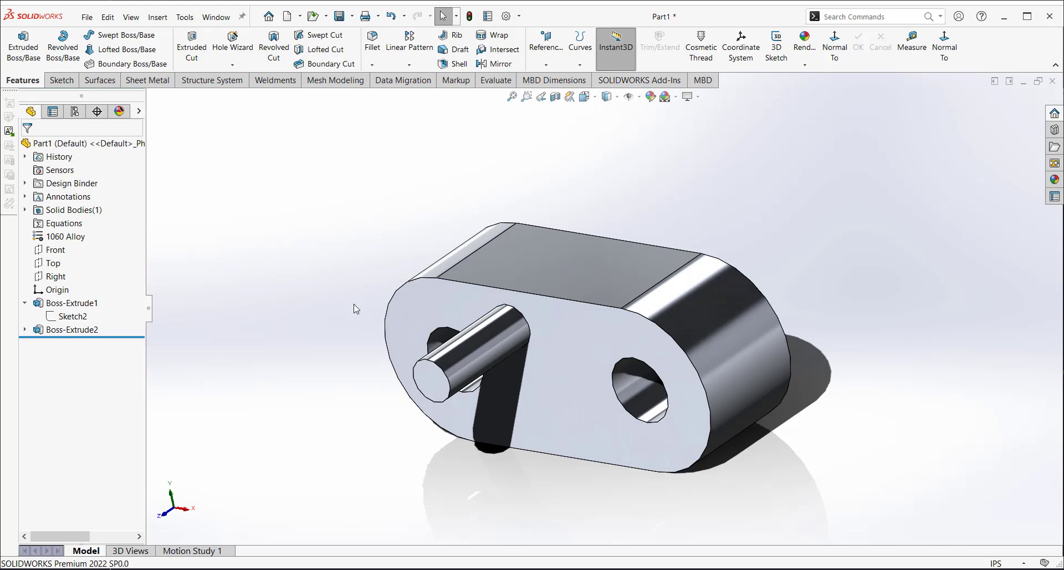
pyautogui.moveTo(687, 356); pyautogui.dragTo(688, 352, button='middle')
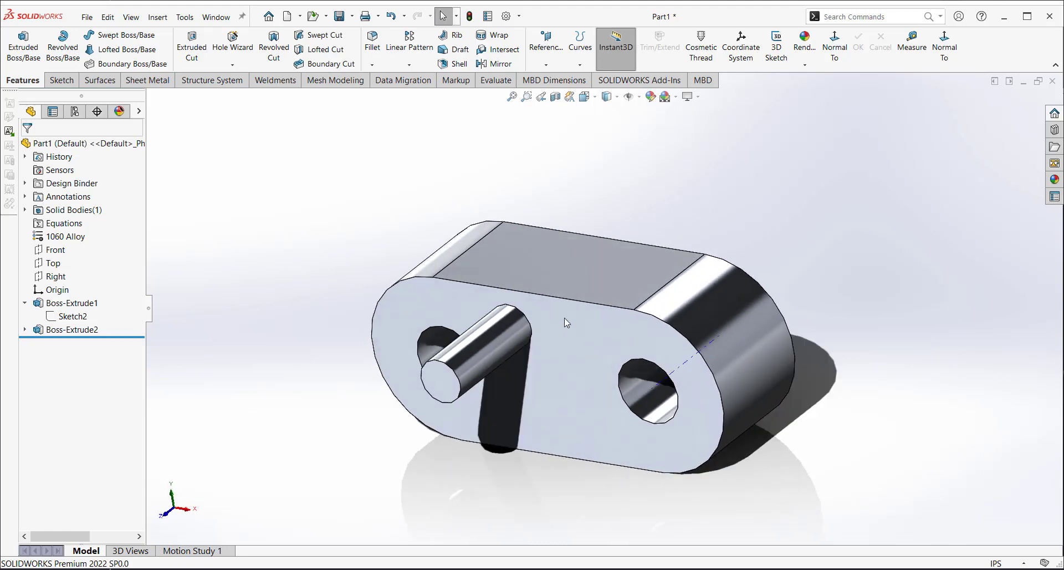